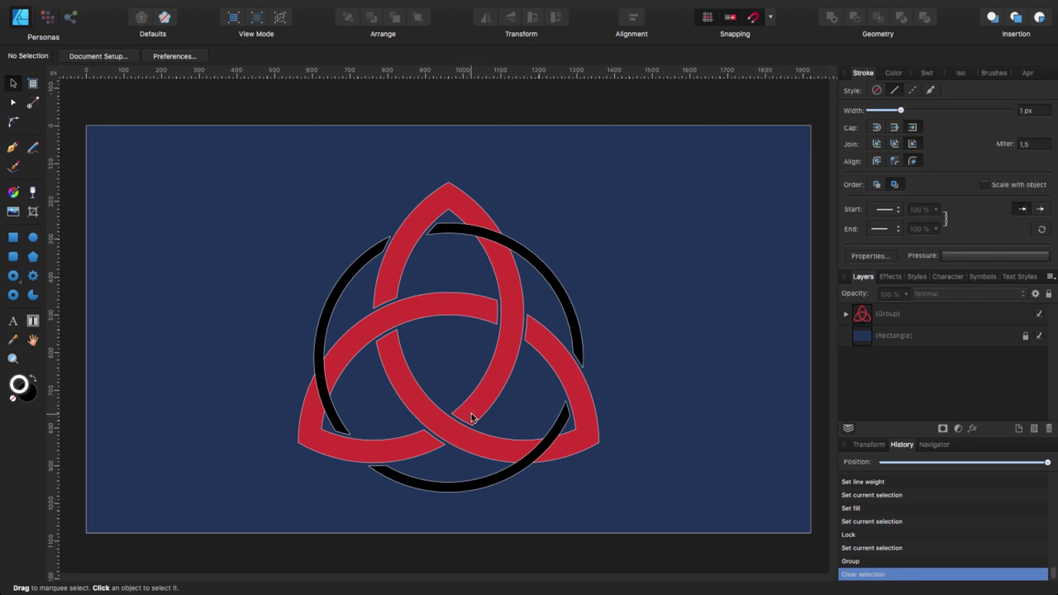
# - Create a new 1920 × 1080 px document at 300 DPI in RGB/16
pyautogui.moveTo(172, 4)
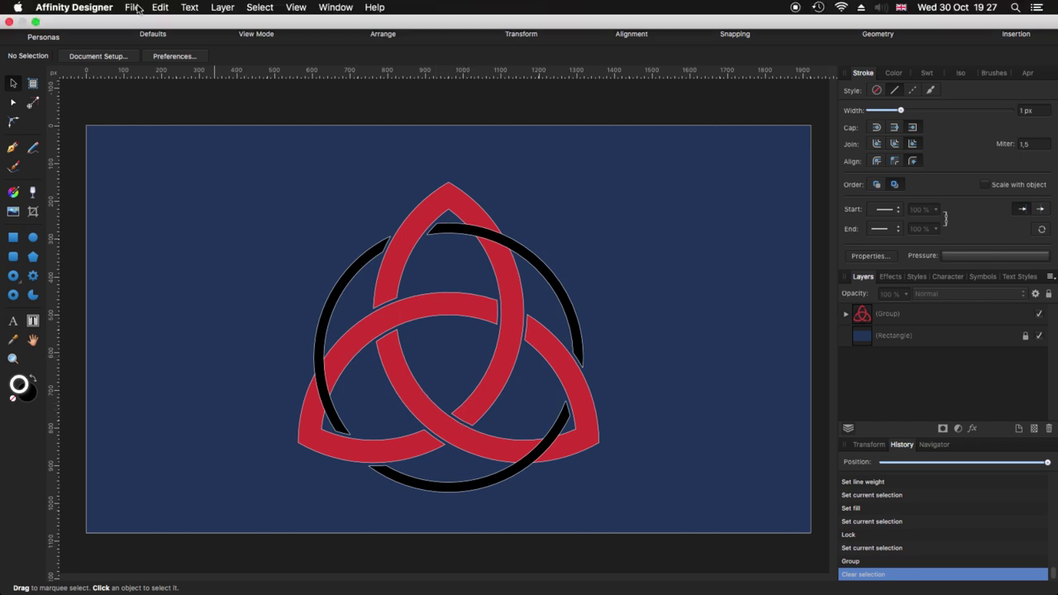
pyautogui.click(133, 10)
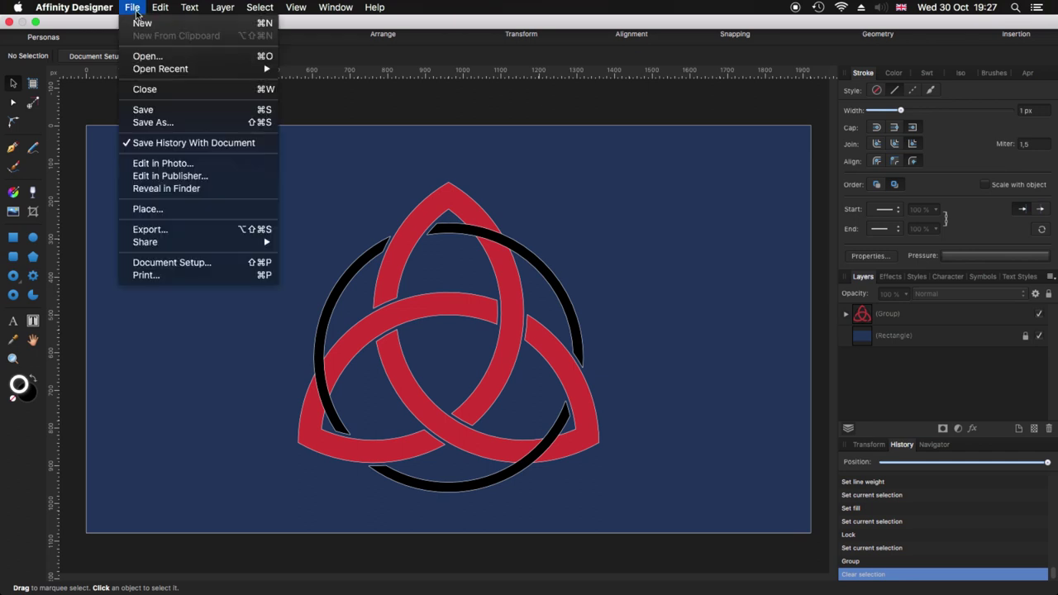
pyautogui.click(142, 23)
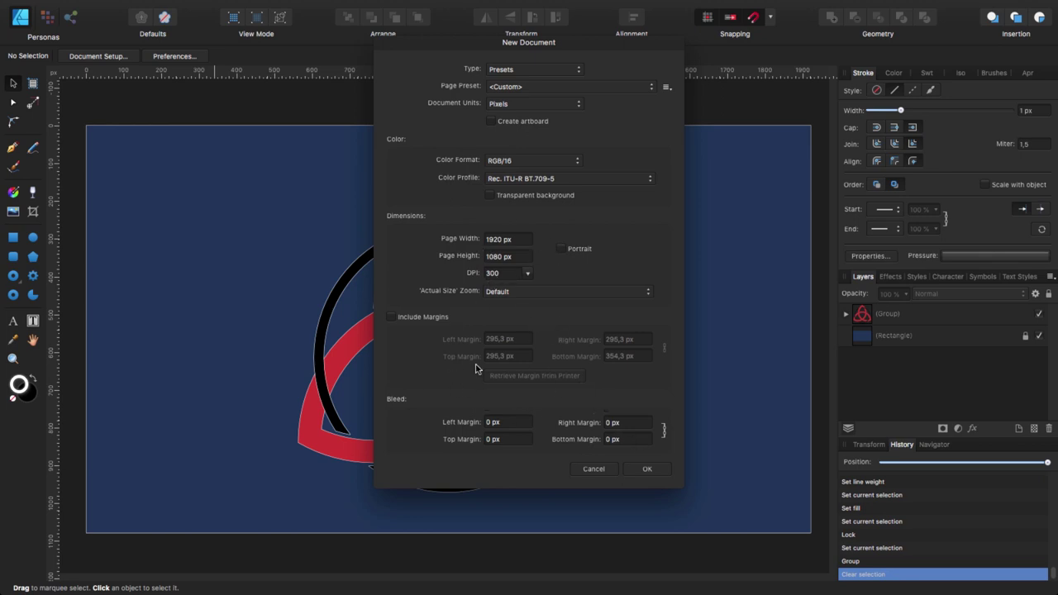
pyautogui.click(647, 469)
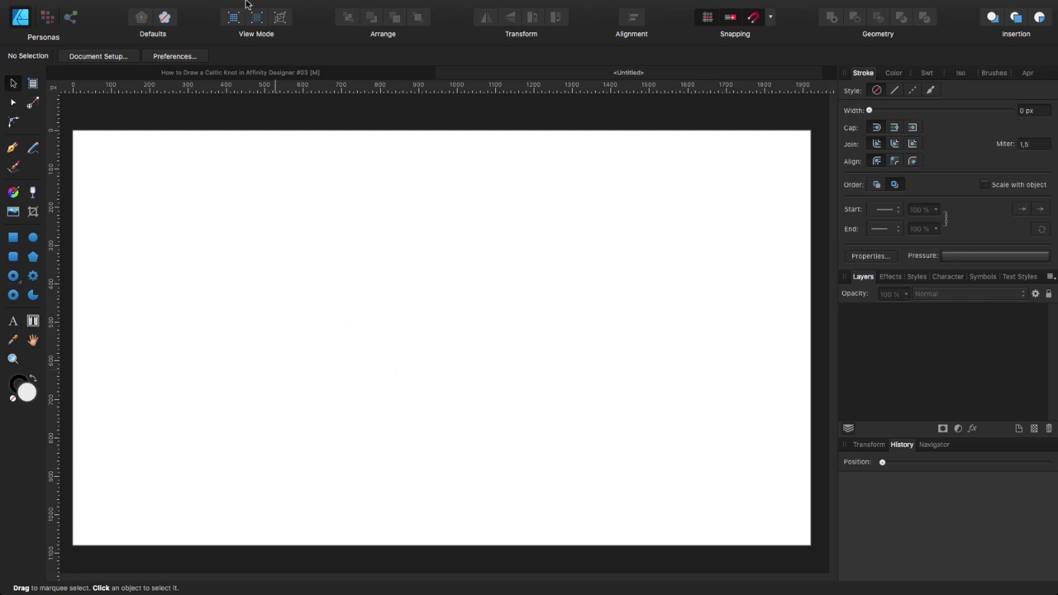
pyautogui.moveTo(266, 5)
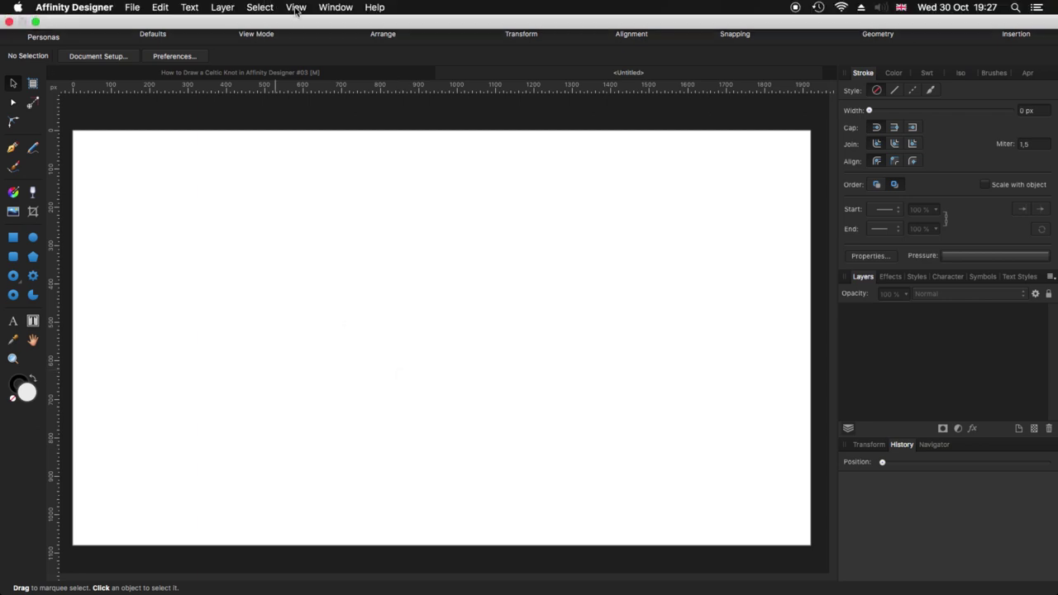
pyautogui.click(295, 7)
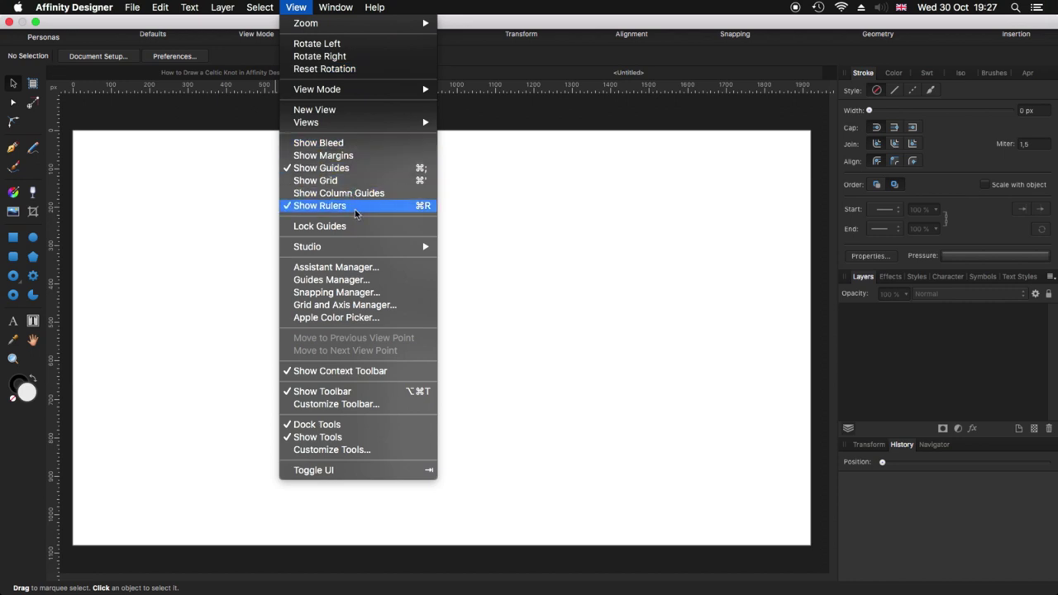
pyautogui.click(356, 392)
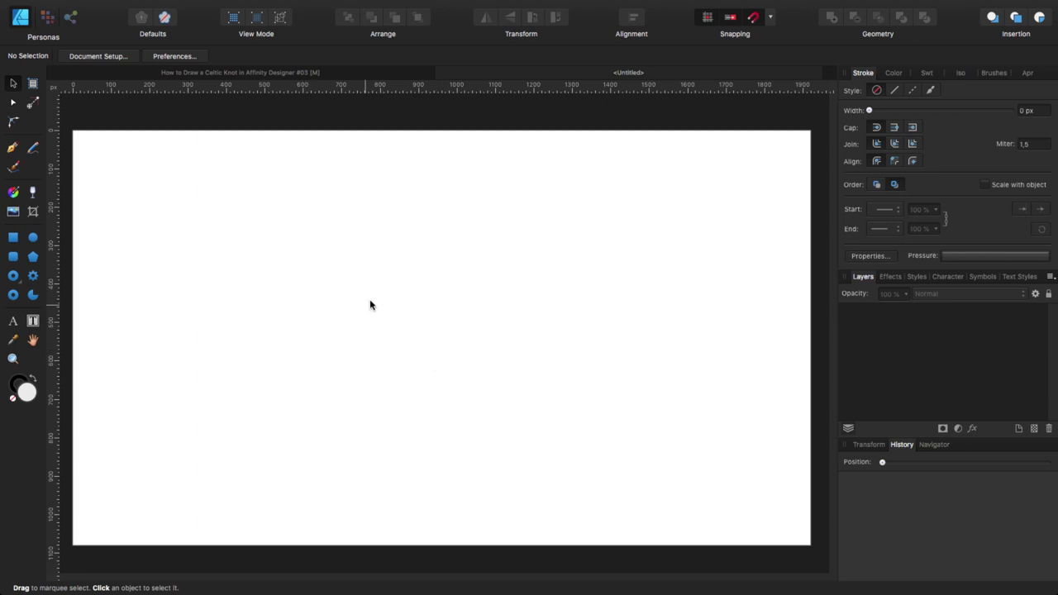
# - Draw a donut shape in the left half of the page and resize it to 436 × 436 px
pyautogui.click(12, 295)
pyautogui.moveTo(262, 314); pyautogui.dragTo(288, 331)
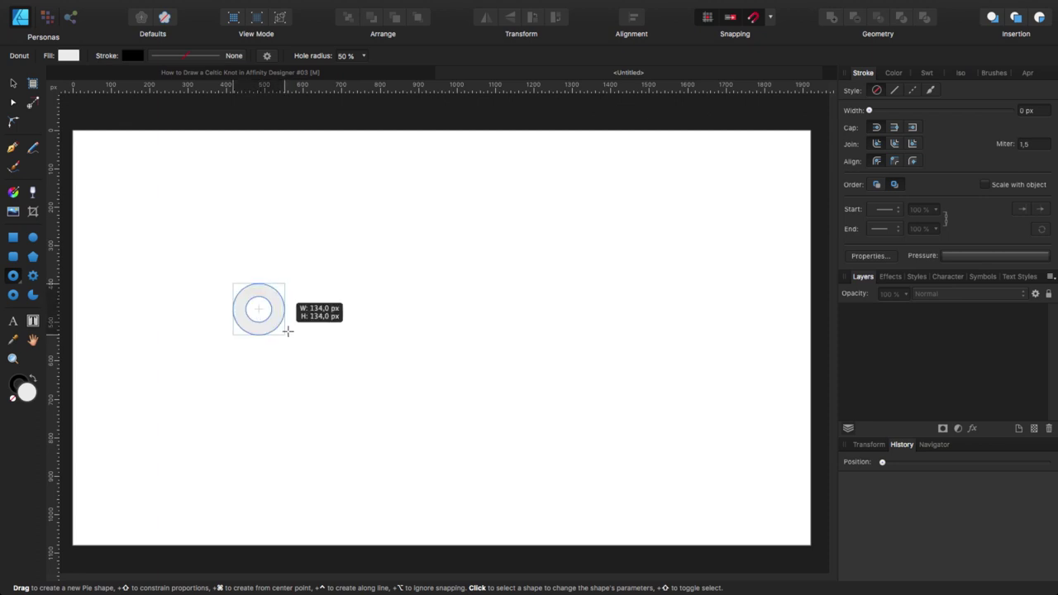
pyautogui.moveTo(288, 332); pyautogui.dragTo(354, 402)
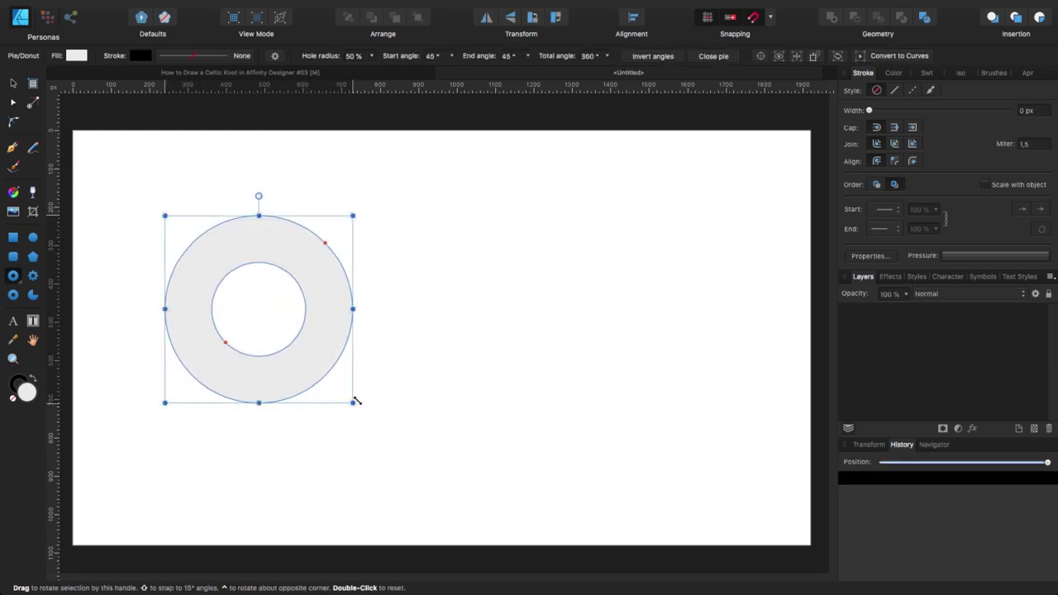
pyautogui.click(876, 447)
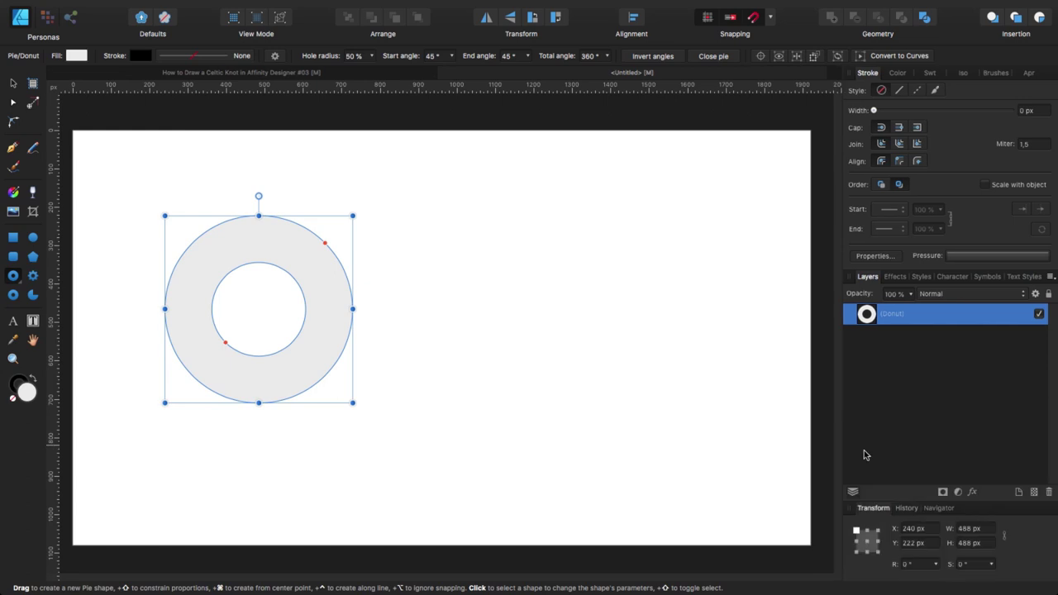
pyautogui.click(985, 530)
pyautogui.write('436')
pyautogui.press('Return')
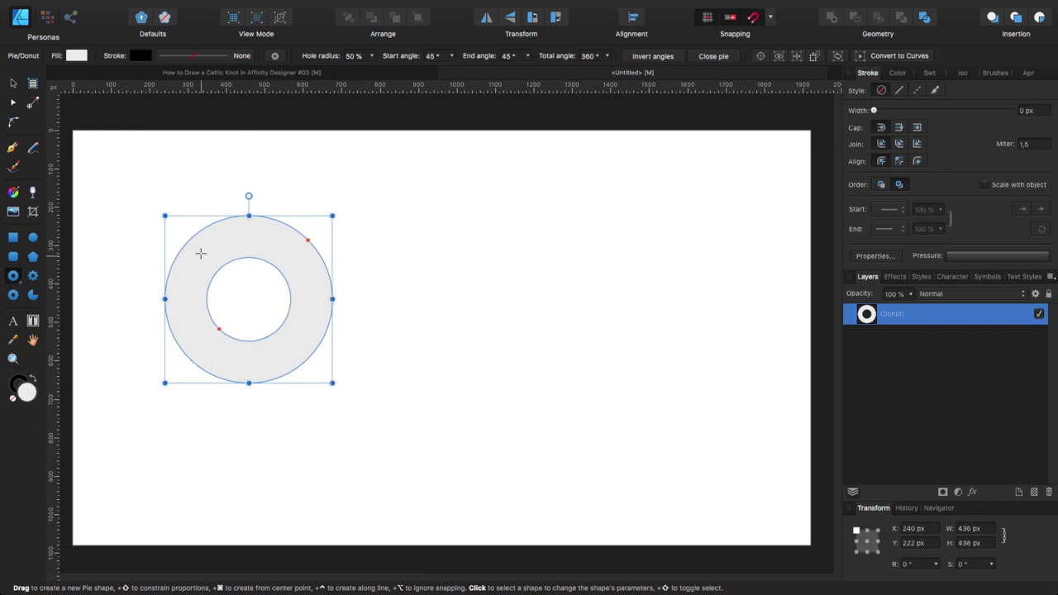
# - Cut the donut to an upper half ring spanning 0° to about 178° and set its hole radius to 85%
pyautogui.click(13, 103)
pyautogui.moveTo(283, 350); pyautogui.dragTo(318, 350)
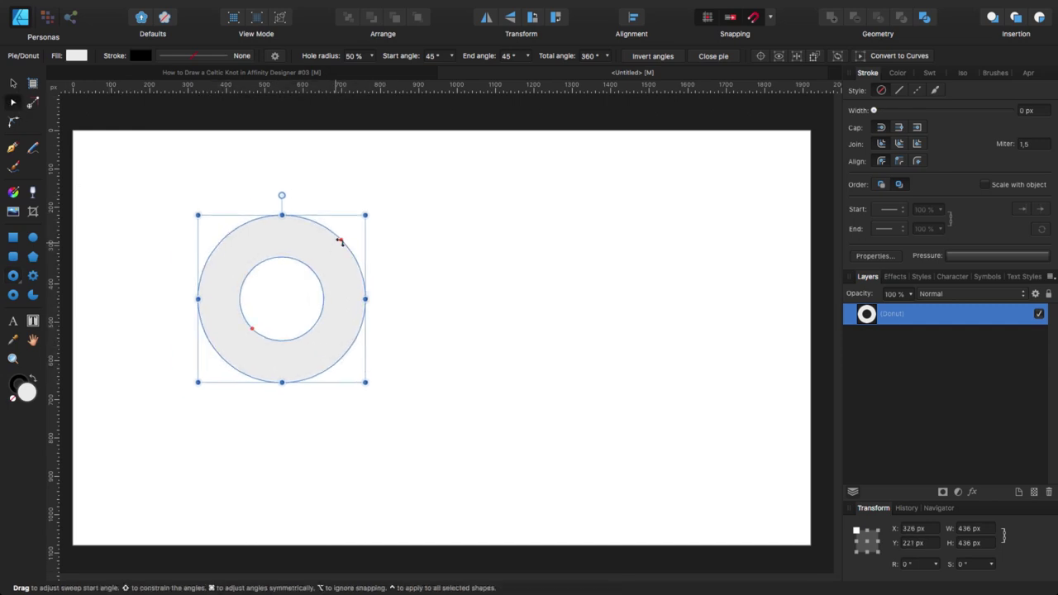
pyautogui.moveTo(339, 239); pyautogui.dragTo(365, 298)
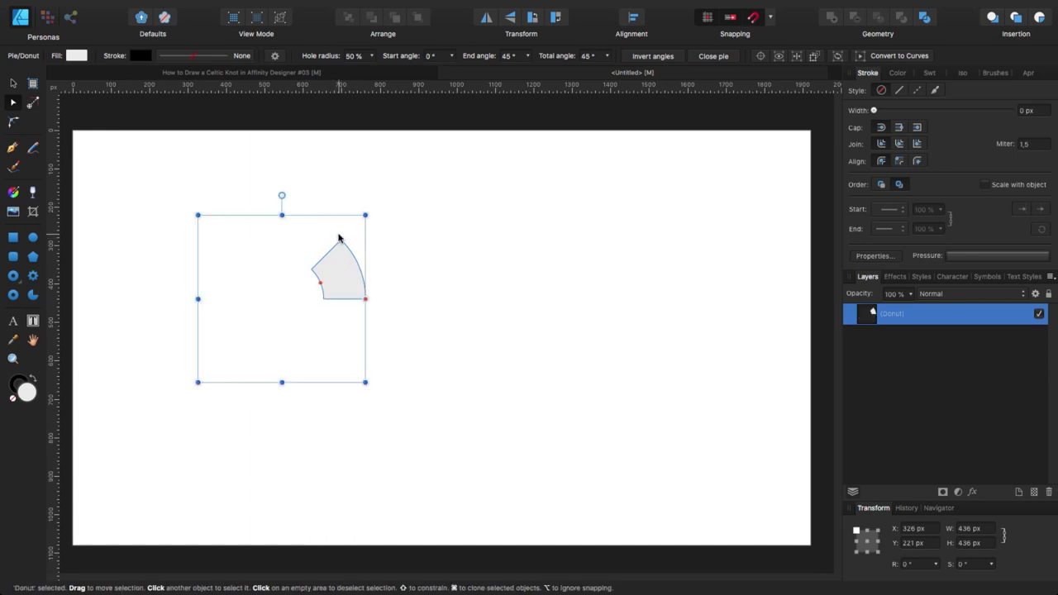
pyautogui.moveTo(345, 239); pyautogui.dragTo(165, 297)
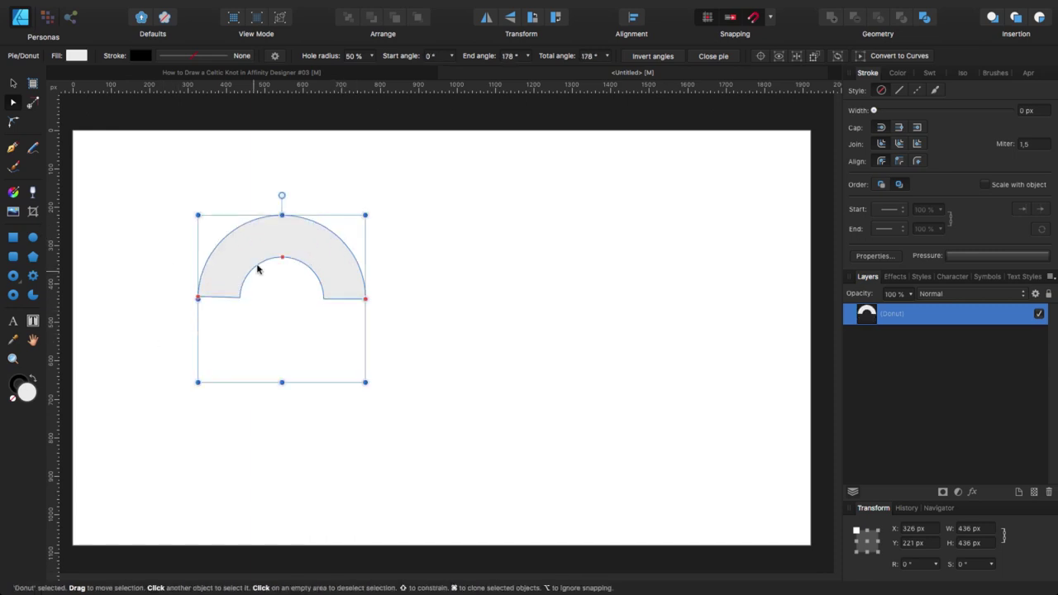
pyautogui.click(349, 56)
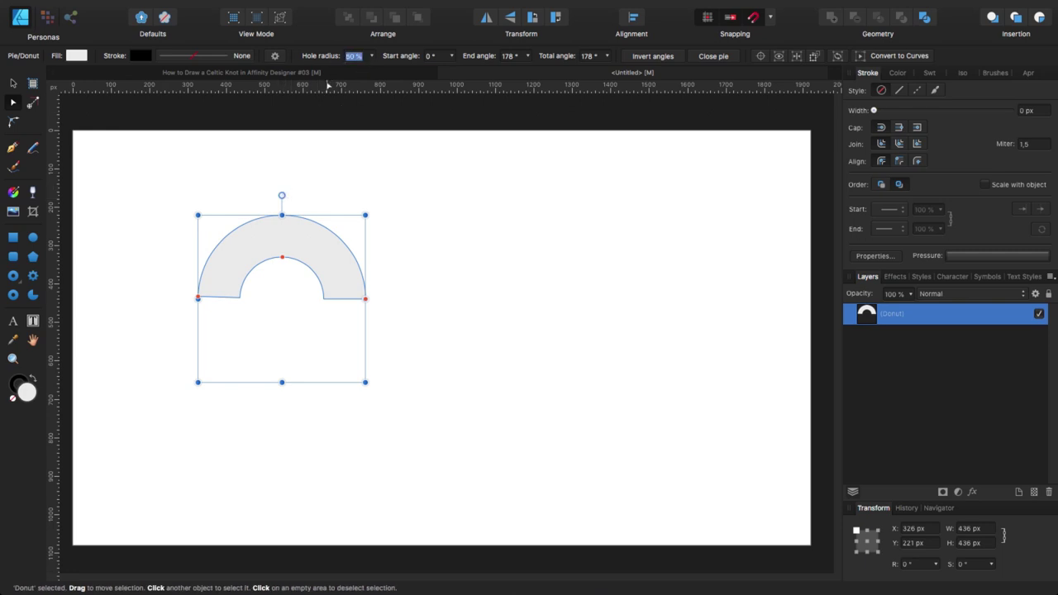
pyautogui.write('8')
pyautogui.press('Return')
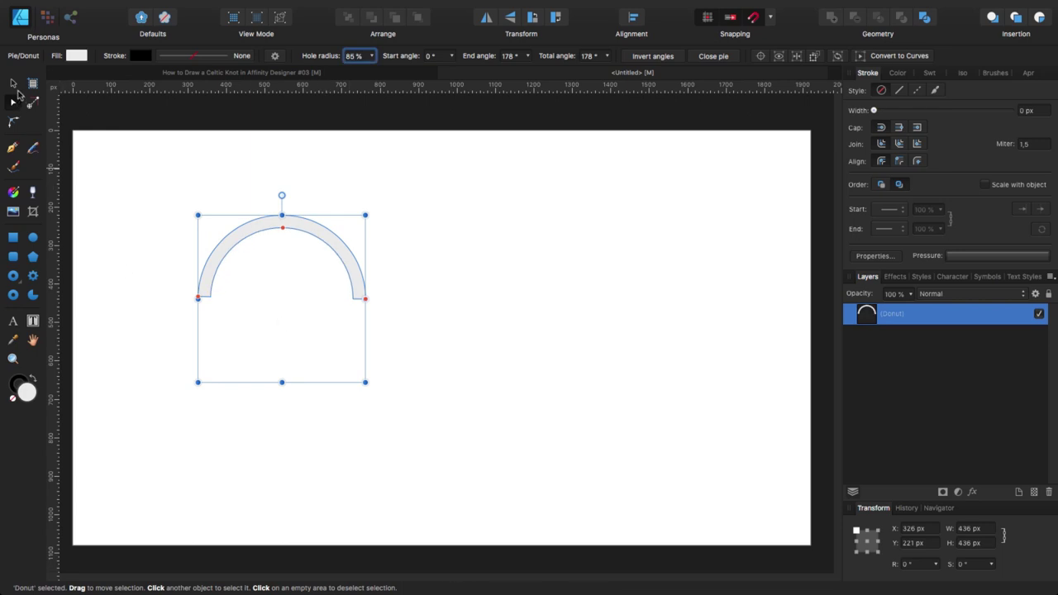
# - Copy the arch twice into a horizontal row and align the bottom edges of all three
pyautogui.click(17, 89)
pyautogui.moveTo(330, 245); pyautogui.dragTo(304, 265)
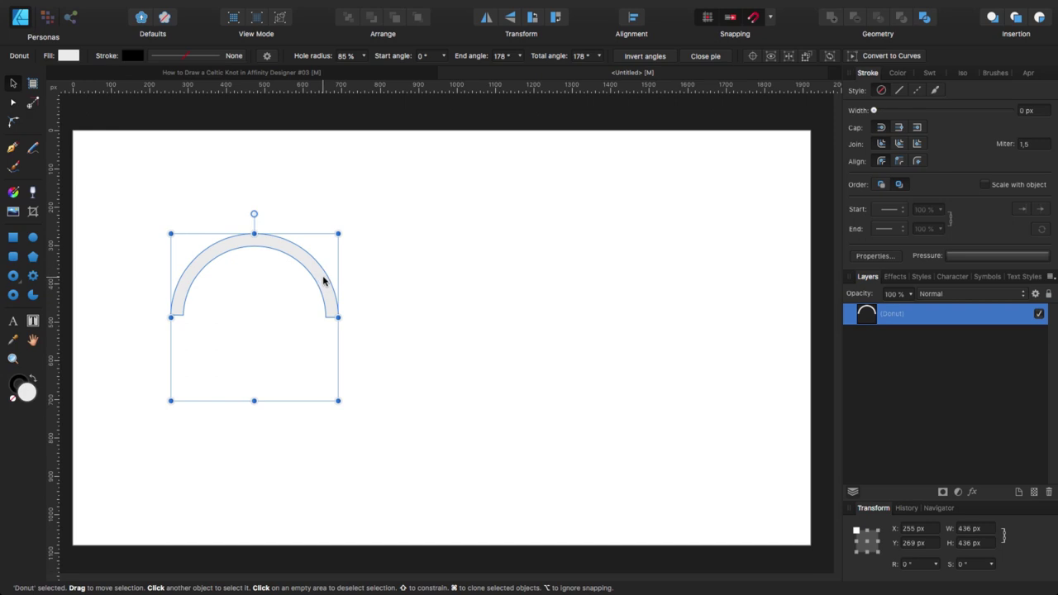
pyautogui.moveTo(323, 283); pyautogui.dragTo(666, 296)
pyautogui.moveTo(101, 185); pyautogui.dragTo(724, 379)
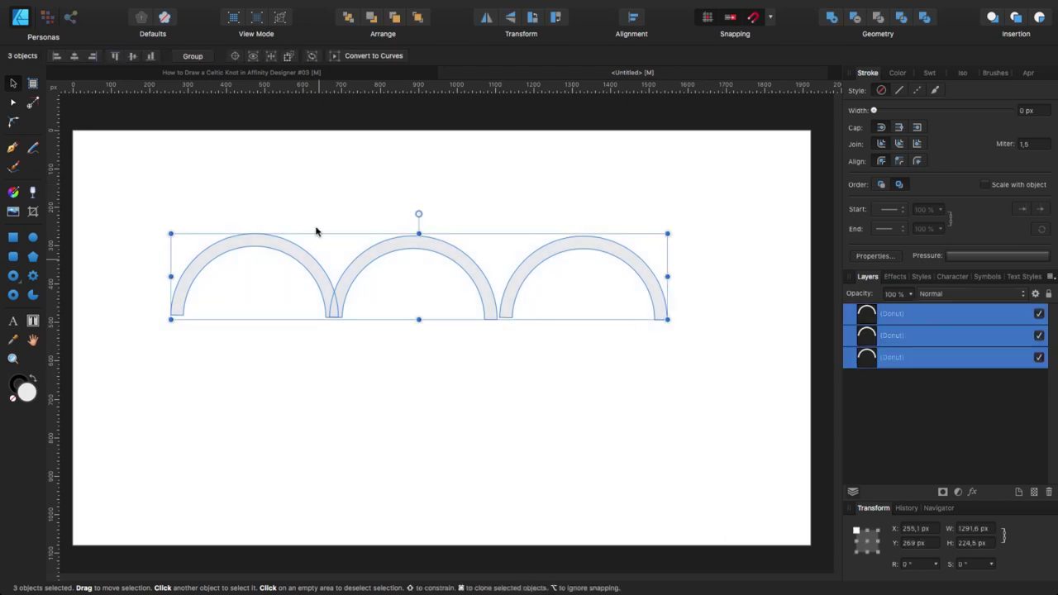
pyautogui.click(633, 17)
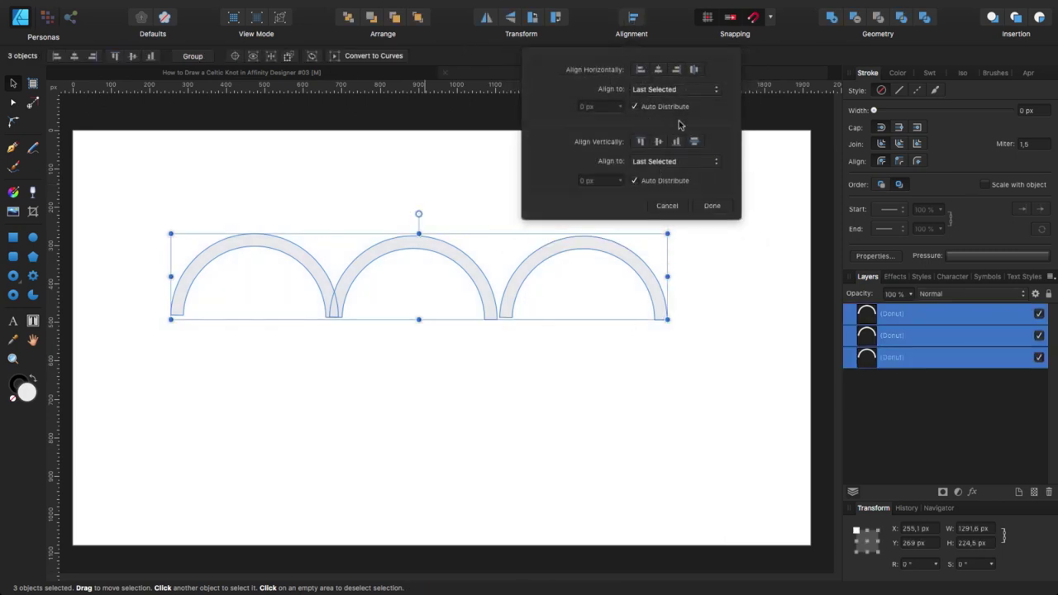
pyautogui.click(676, 142)
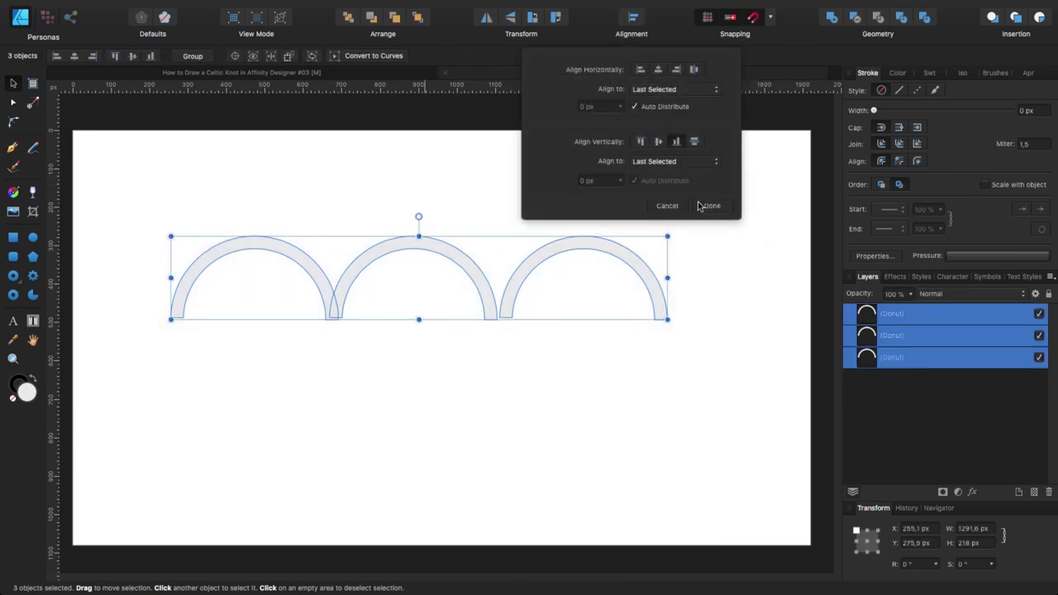
pyautogui.click(710, 206)
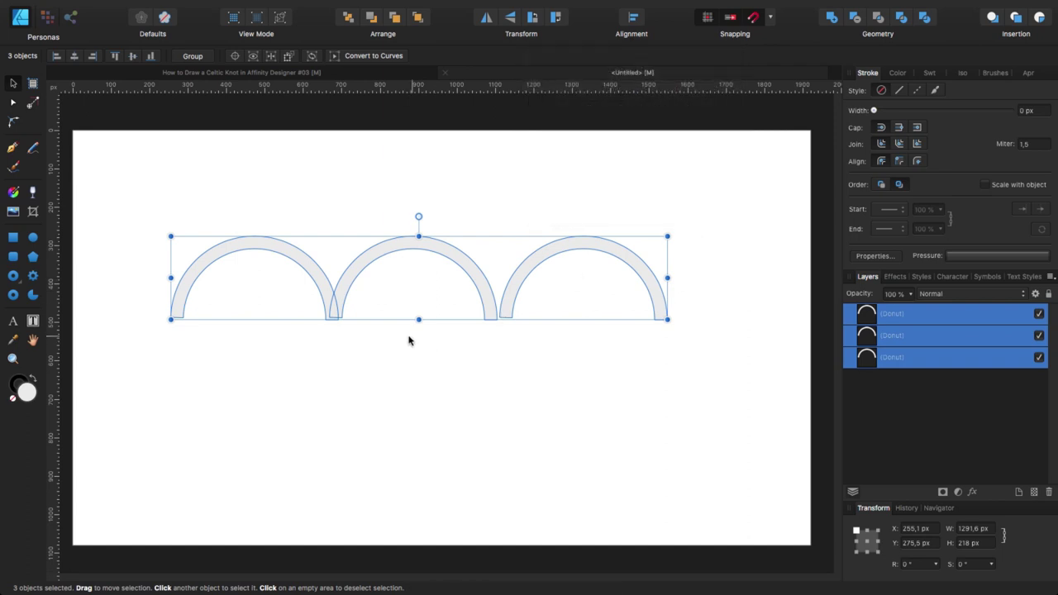
# - Delete the second and third arches, keeping only the first one
pyautogui.scroll(2, 314, 338)
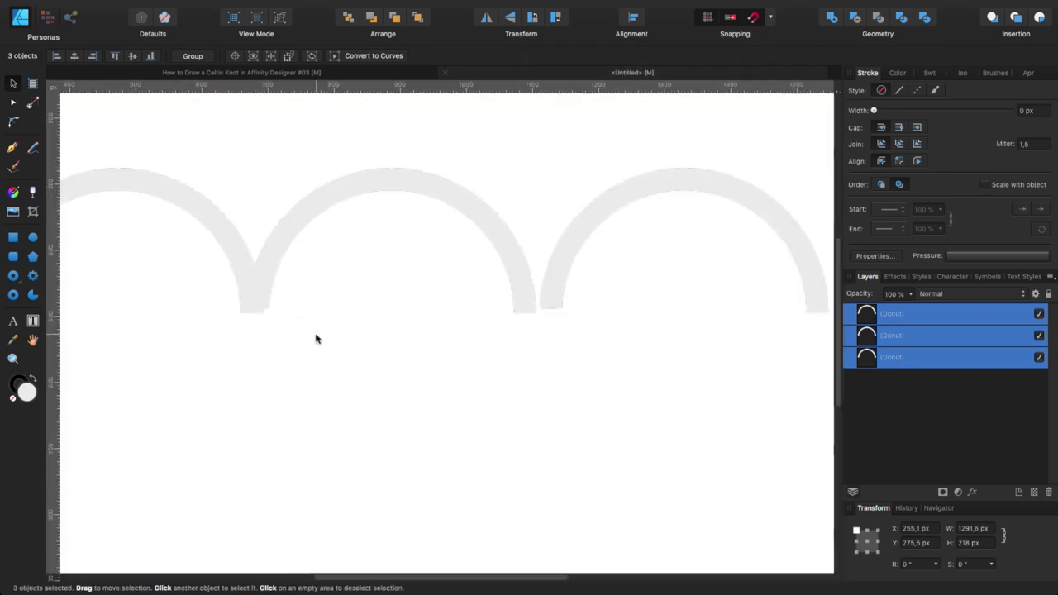
pyautogui.hscroll(-5, 347, 331)
pyautogui.click(552, 252)
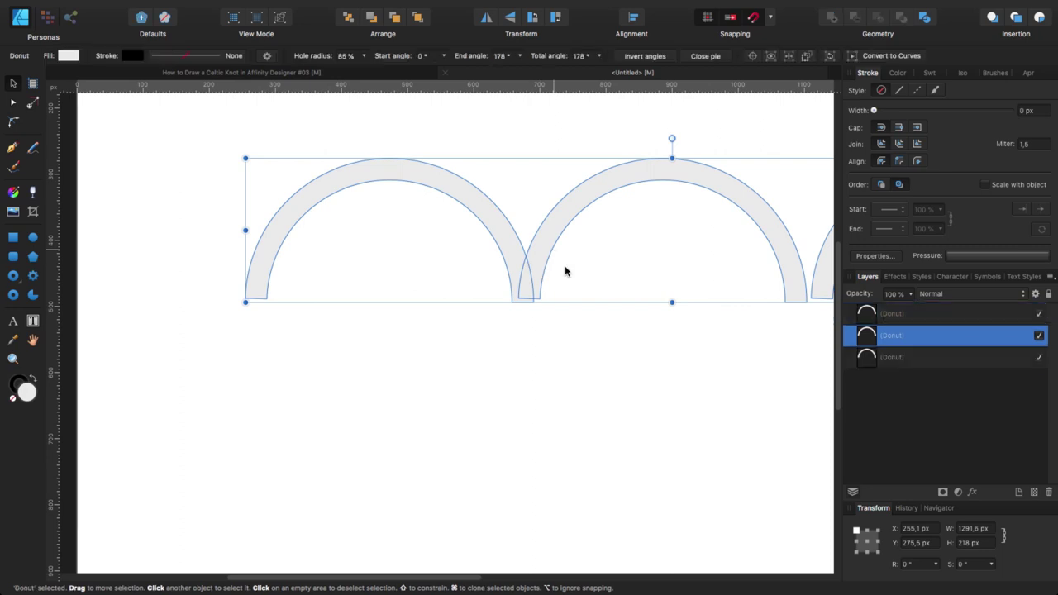
pyautogui.moveTo(567, 356); pyautogui.dragTo(388, 359)
pyautogui.hscroll(3, 491, 319)
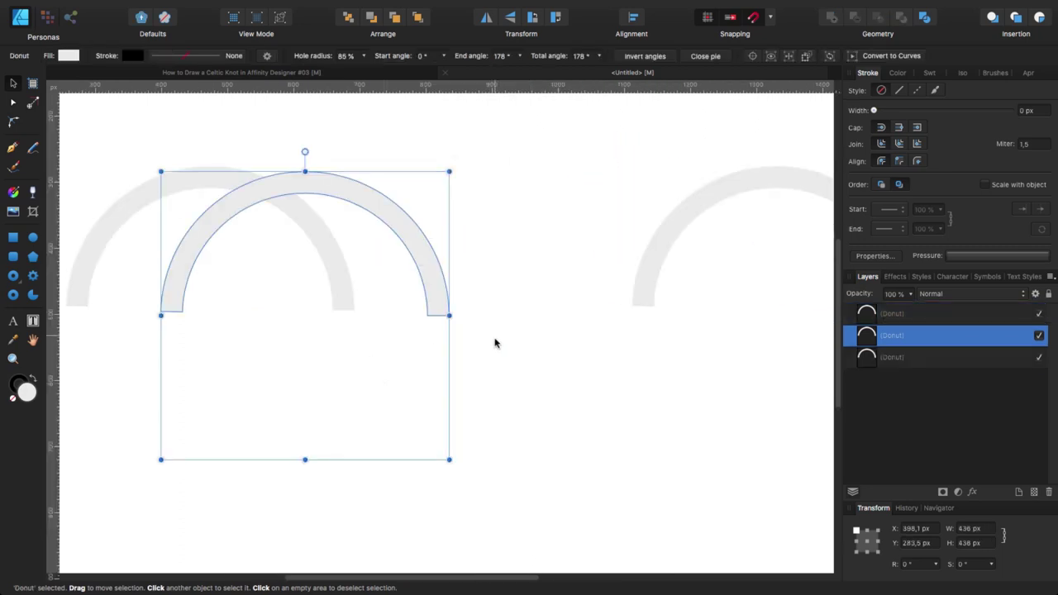
pyautogui.press('Delete')
pyautogui.click(636, 299)
pyautogui.press('Delete')
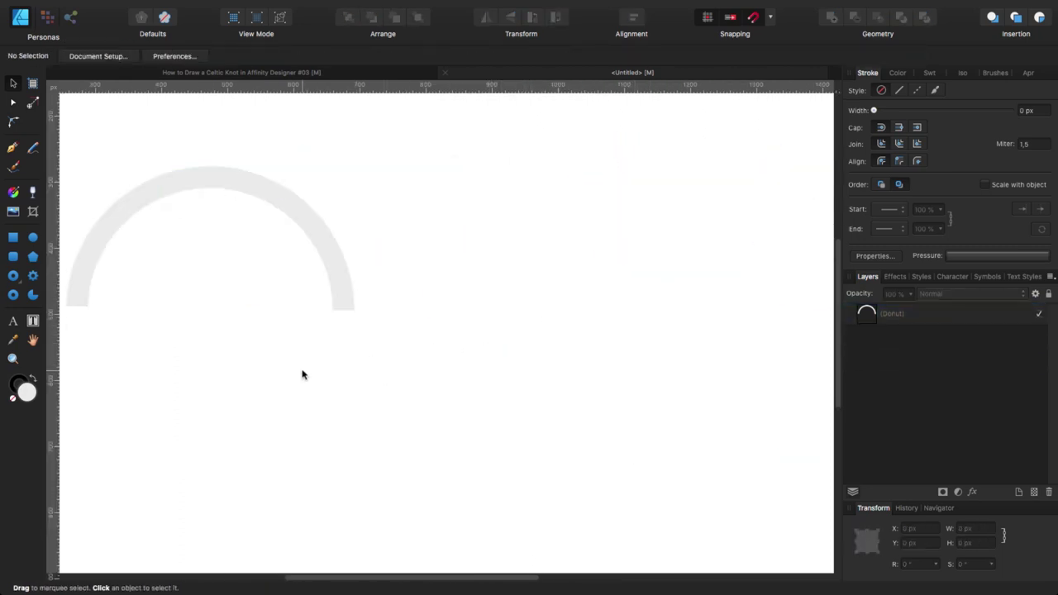
# - Adjust both ends of the remaining arch to a start angle of 360° and an end angle of 180°
pyautogui.hscroll(-3, 175, 270)
pyautogui.click(175, 267)
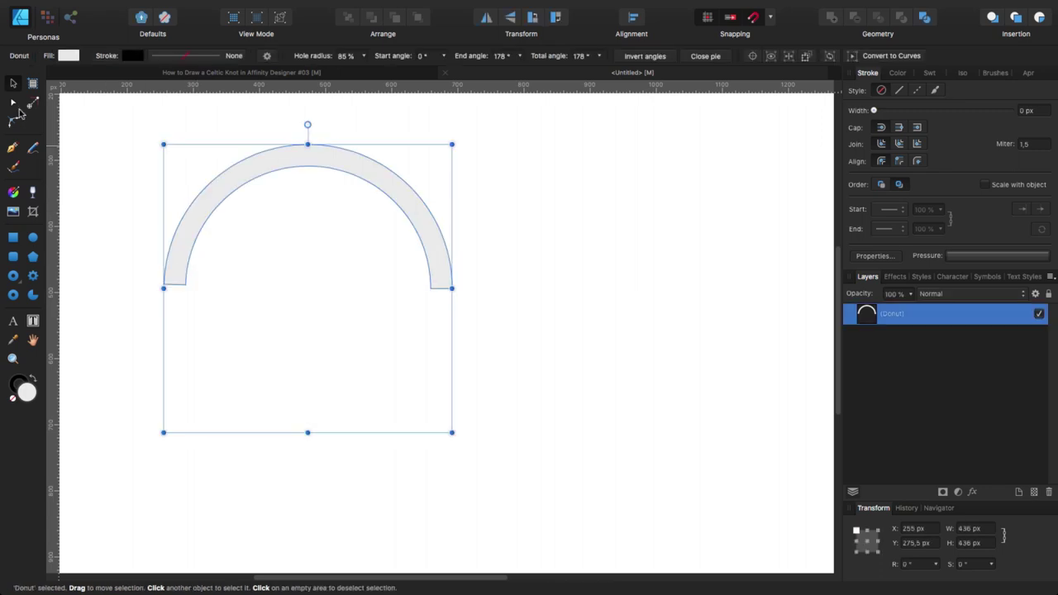
pyautogui.press('a')
pyautogui.moveTo(163, 285)
pyautogui.mouseDown()
pyautogui.moveTo(165, 297)
pyautogui.moveTo(166, 289)
pyautogui.mouseUp()
pyautogui.moveTo(452, 289)
pyautogui.mouseDown()
pyautogui.moveTo(449, 262)
pyautogui.moveTo(451, 292)
pyautogui.mouseUp()
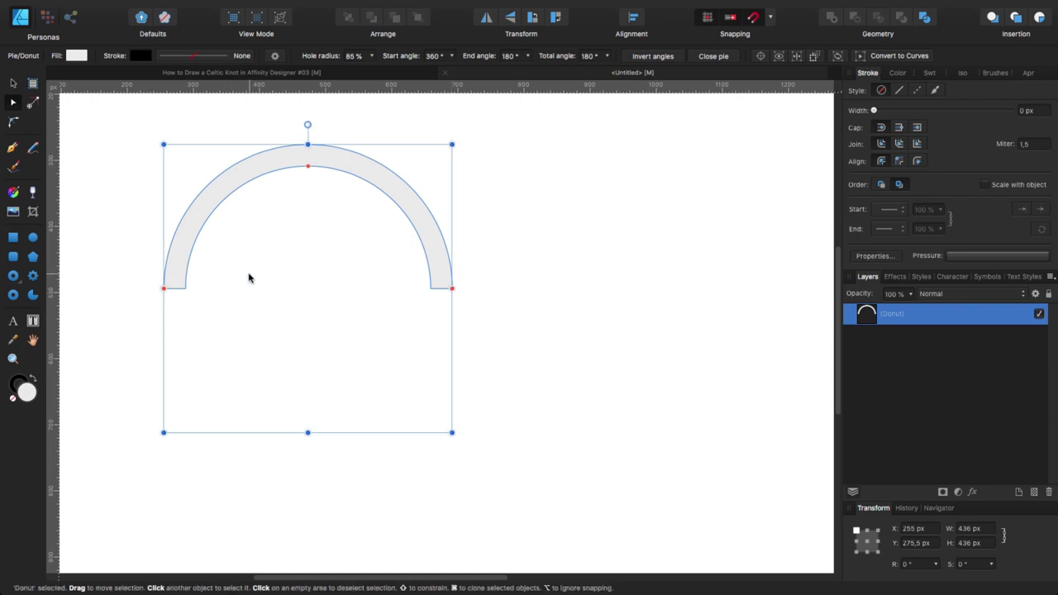
# - Duplicate the exact half-circle arch twice beside itself and align the three arches vertically by their bottoms
pyautogui.press('super+minus')
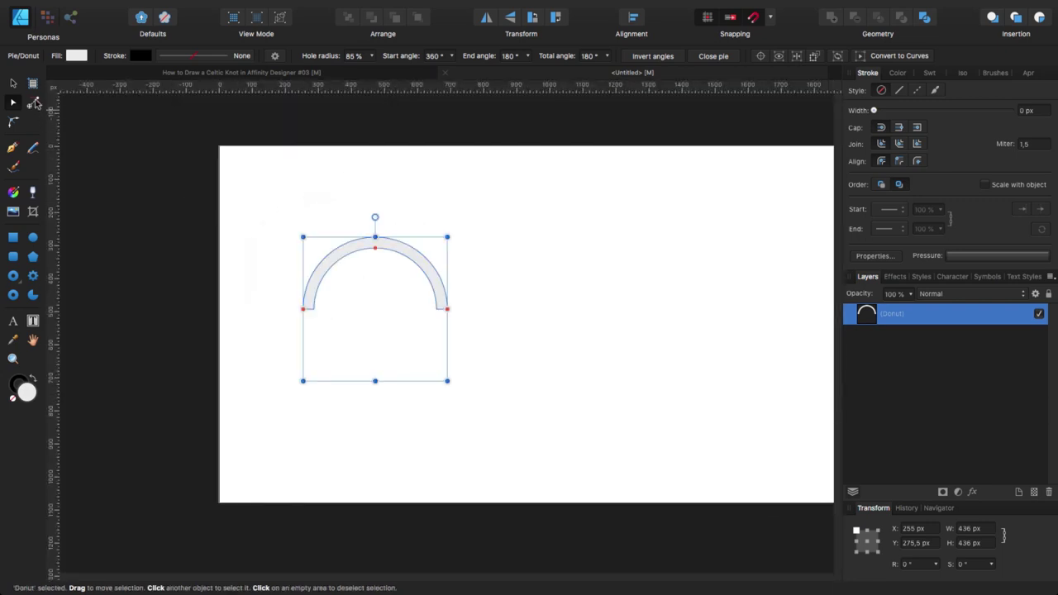
pyautogui.click(13, 83)
pyautogui.moveTo(319, 286)
pyautogui.mouseDown()
pyautogui.moveTo(283, 278)
pyautogui.moveTo(551, 267)
pyautogui.moveTo(550, 277)
pyautogui.mouseUp()
pyautogui.moveTo(270, 224); pyautogui.dragTo(739, 361)
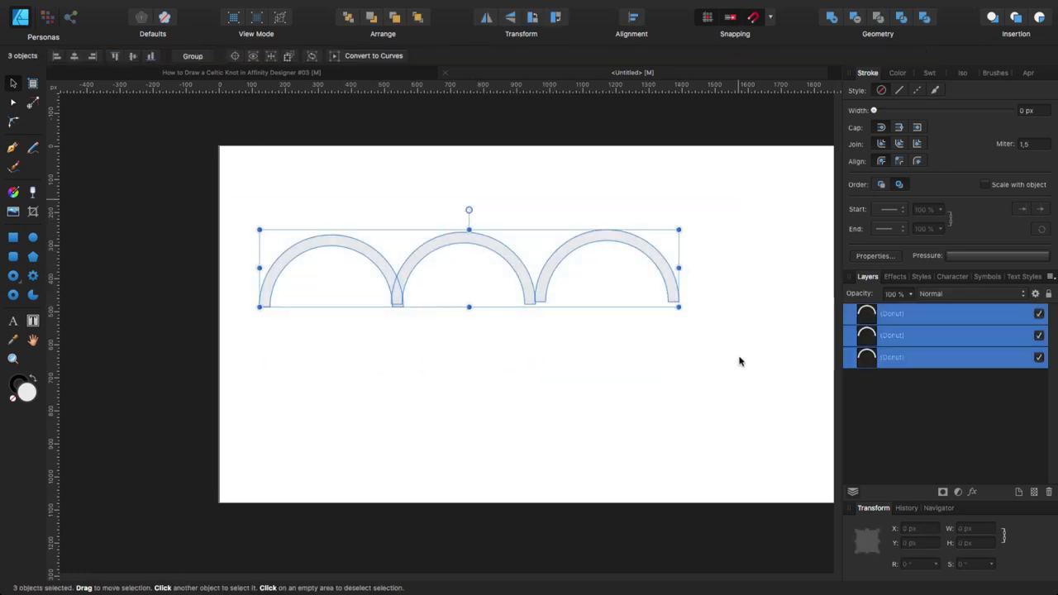
pyautogui.click(633, 18)
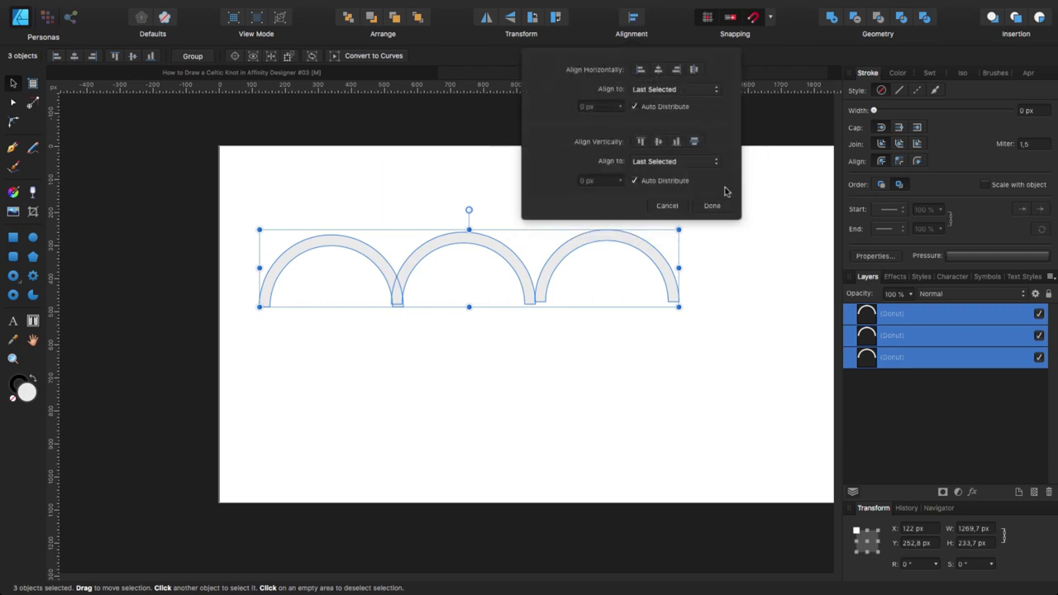
pyautogui.click(677, 142)
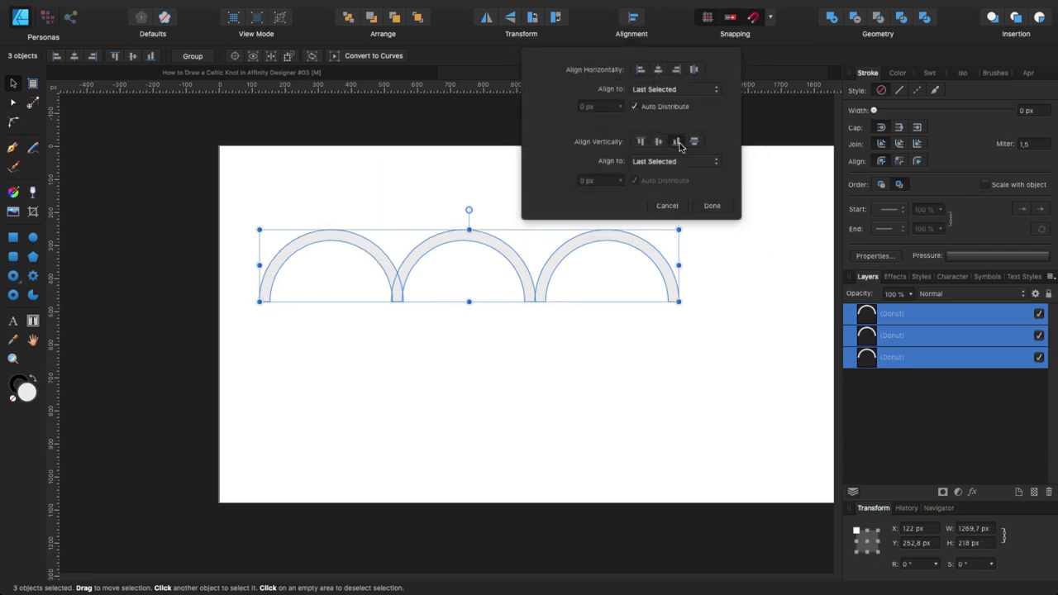
pyautogui.click(711, 205)
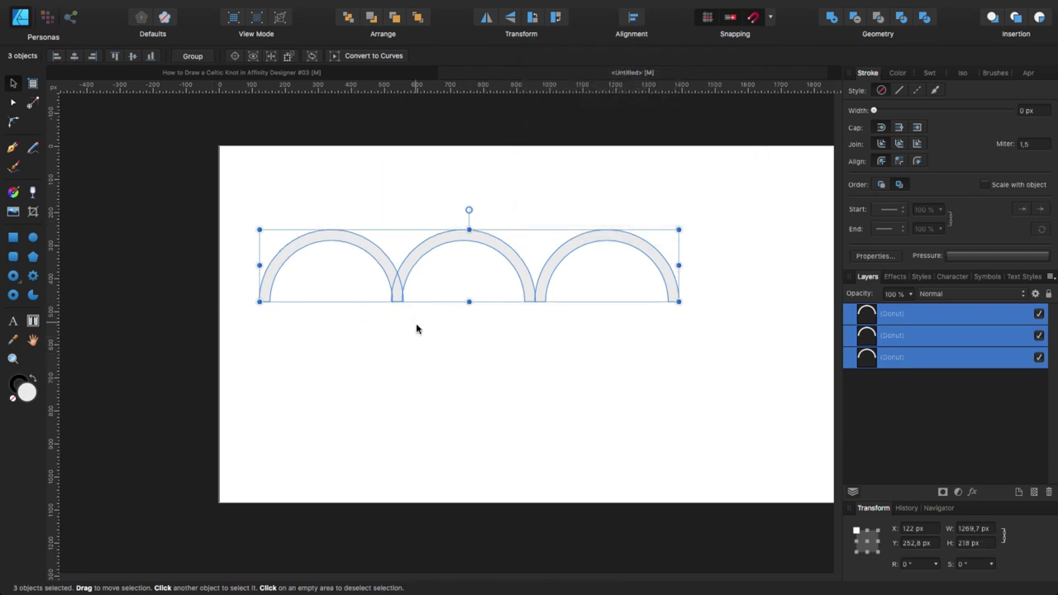
# - Move the second arch so its lower-left outer corner meets the first arch's lower-right outer corner
pyautogui.hscroll(-2, 402, 359)
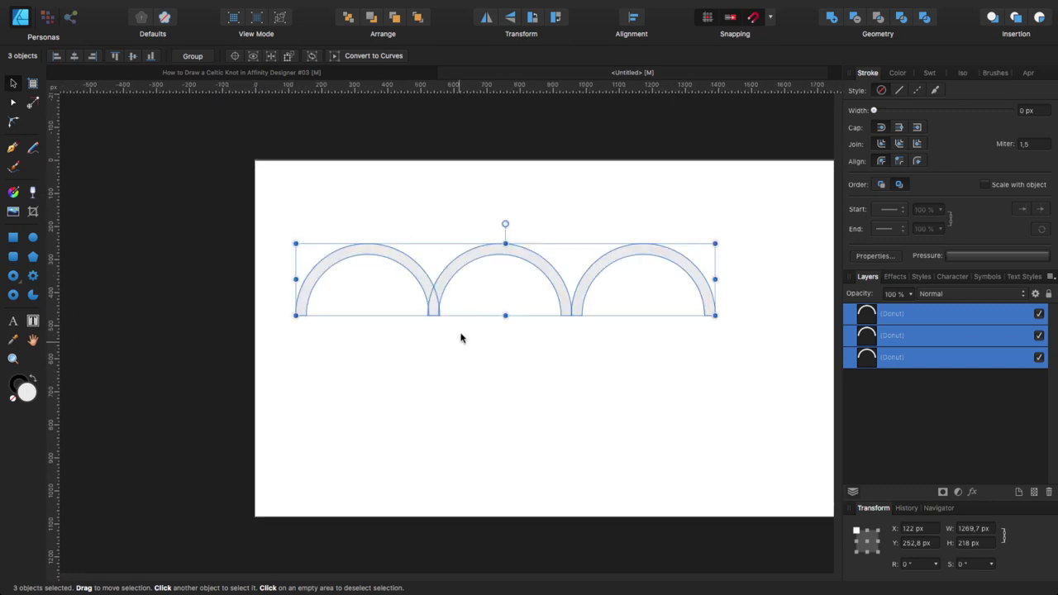
pyautogui.scroll(-3, 416, 309)
pyautogui.scroll(4, 446, 305)
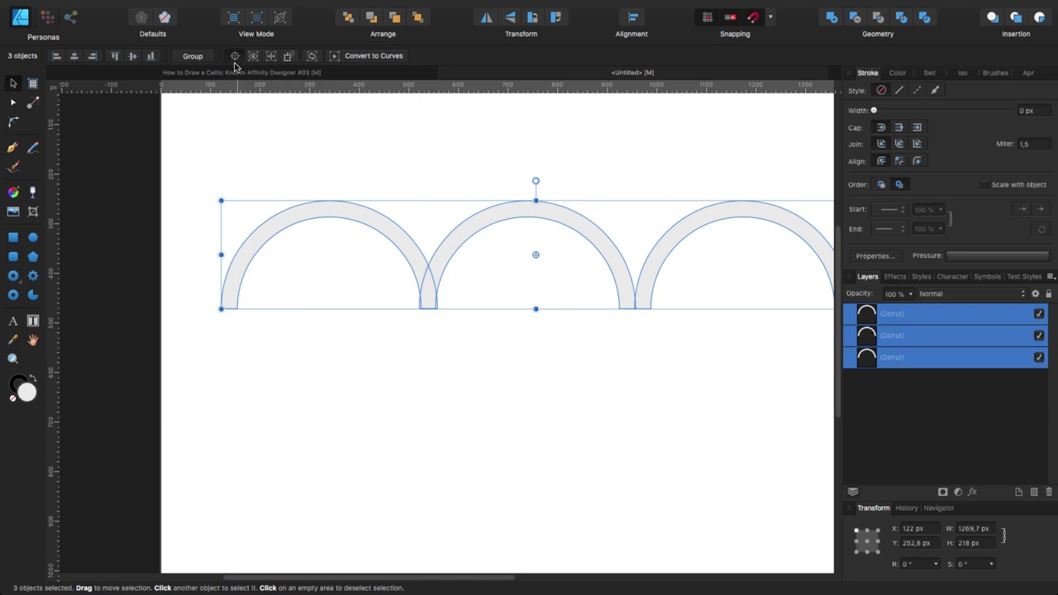
pyautogui.click(315, 366)
pyautogui.click(387, 245)
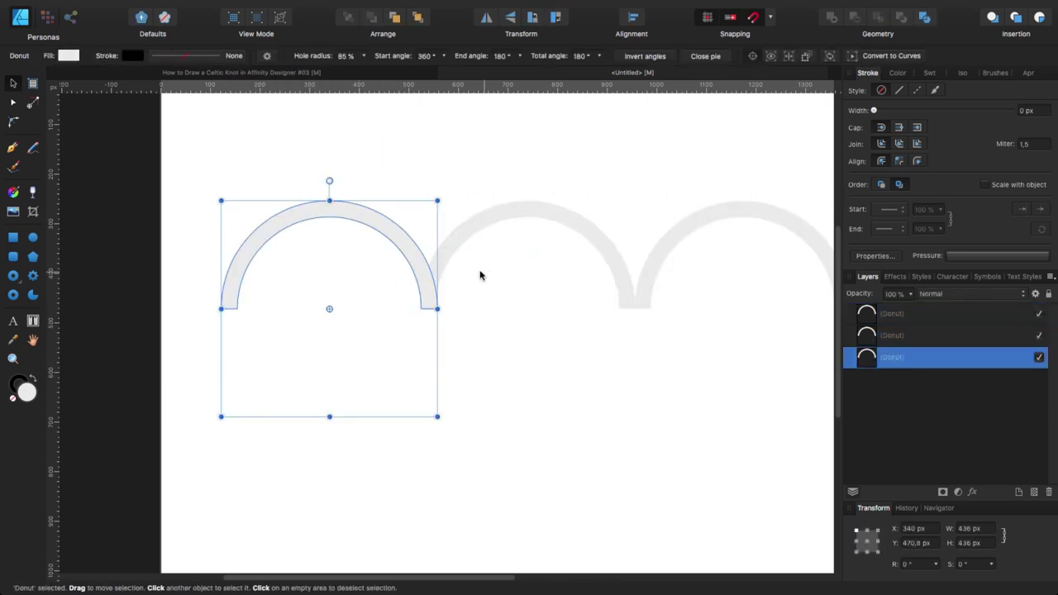
pyautogui.click(455, 254)
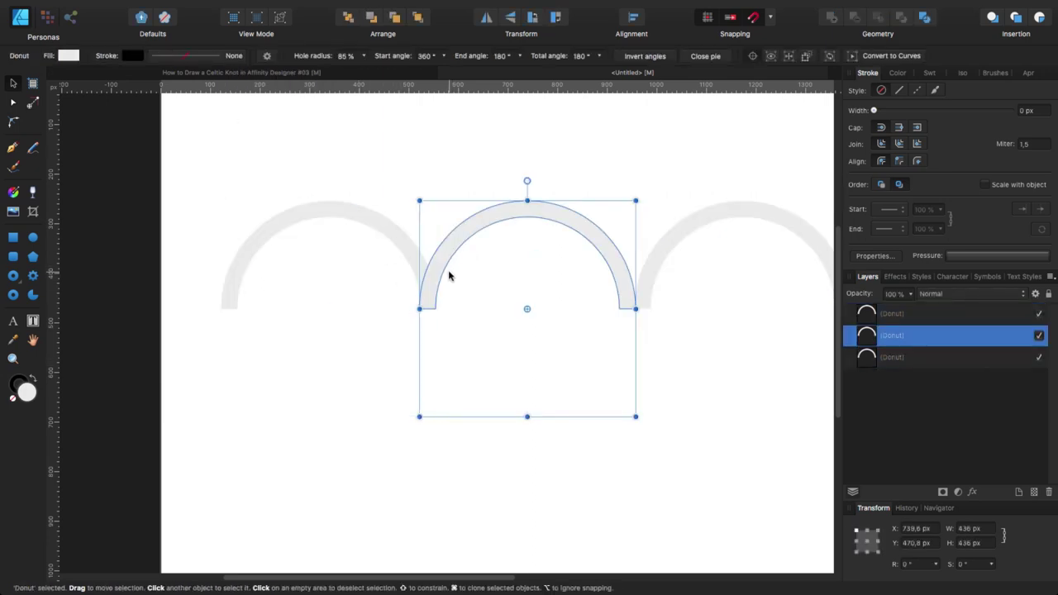
pyautogui.scroll(5, 448, 278)
pyautogui.moveTo(418, 175); pyautogui.dragTo(483, 162)
pyautogui.press('Escape')
pyautogui.moveTo(441, 231)
pyautogui.mouseDown()
pyautogui.moveTo(456, 234)
pyautogui.moveTo(445, 238)
pyautogui.mouseUp()
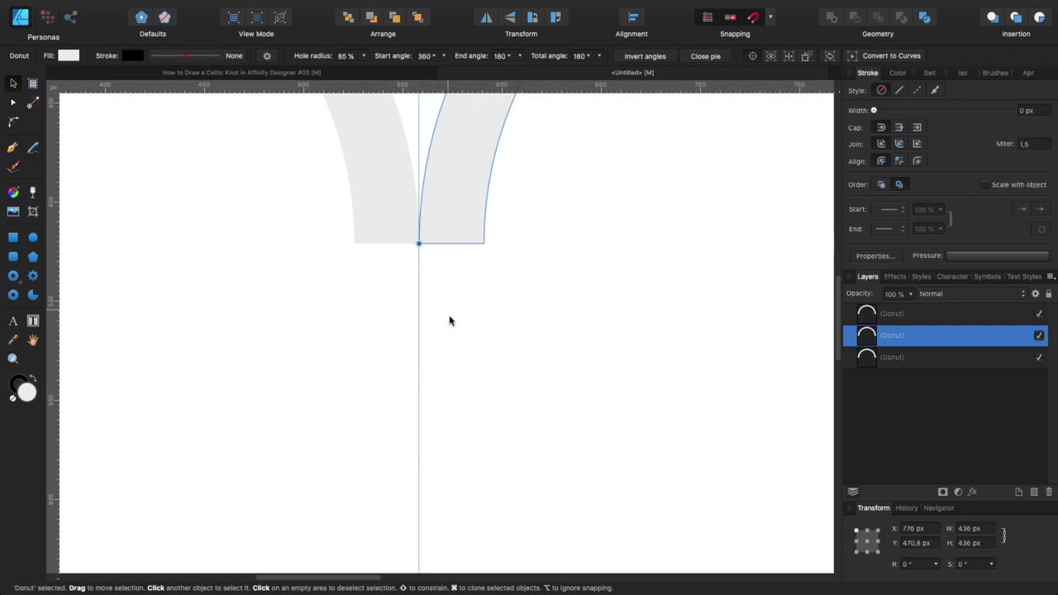
# - Move the third arch so its lower-left outer corner meets the second arch's lower-right outer corner
pyautogui.hscroll(10, 449, 317)
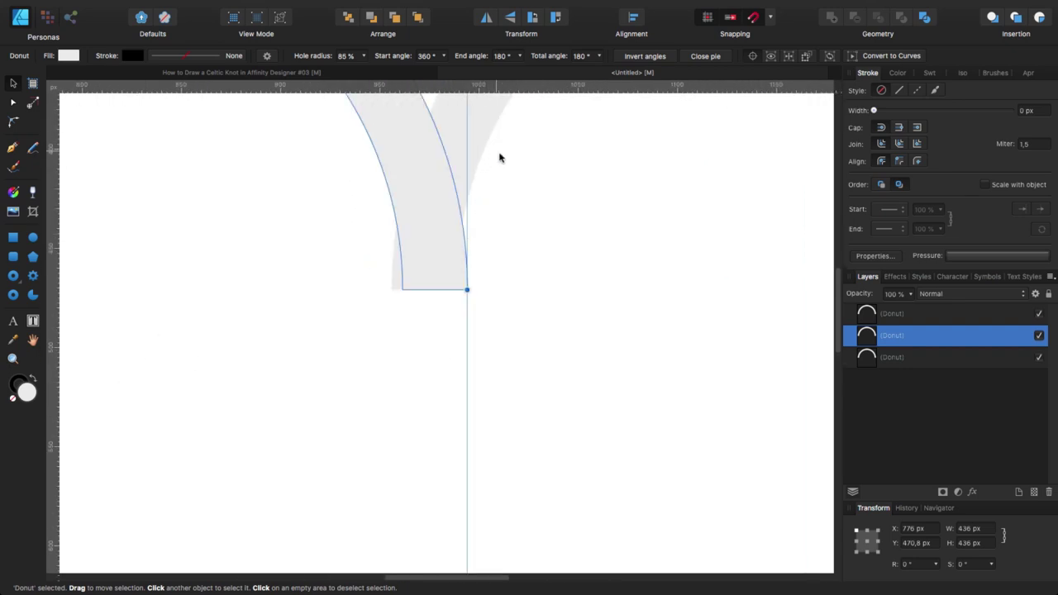
pyautogui.click(494, 163)
pyautogui.click(474, 165)
pyautogui.moveTo(475, 165); pyautogui.dragTo(550, 164)
pyautogui.click(354, 370)
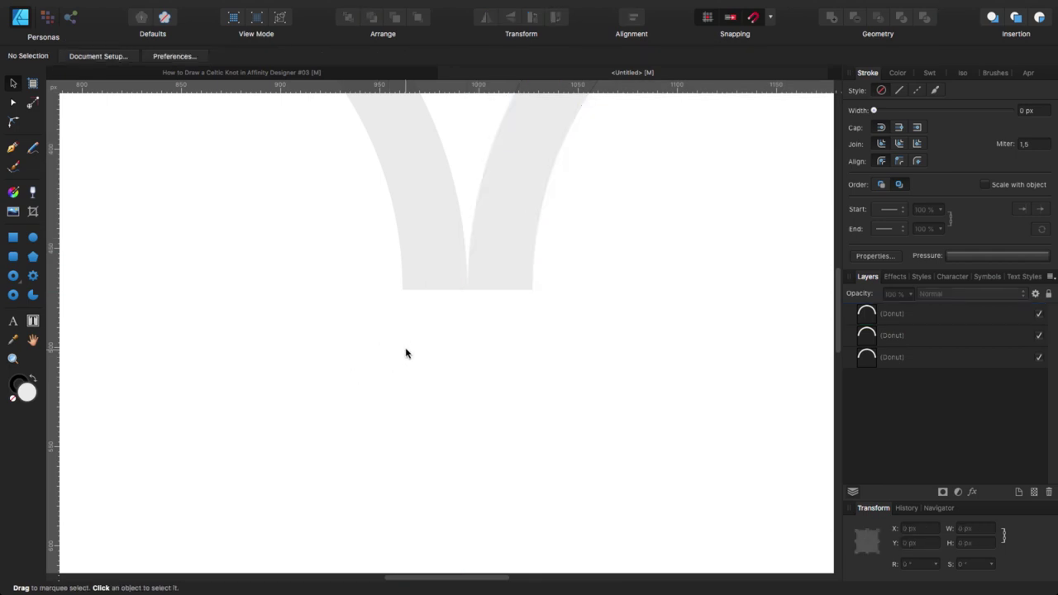
pyautogui.scroll(-5, 408, 361)
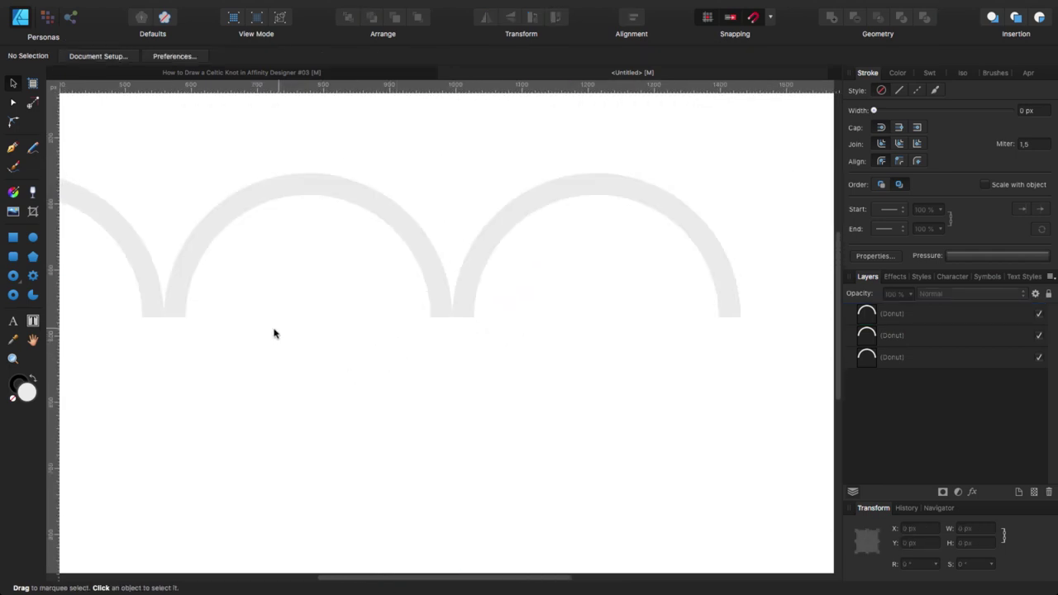
# - Set the first arch's transform origin exactly on its lower-right outer corner, where it touches the second arch
pyautogui.scroll(-1, 274, 331)
pyautogui.click(361, 248)
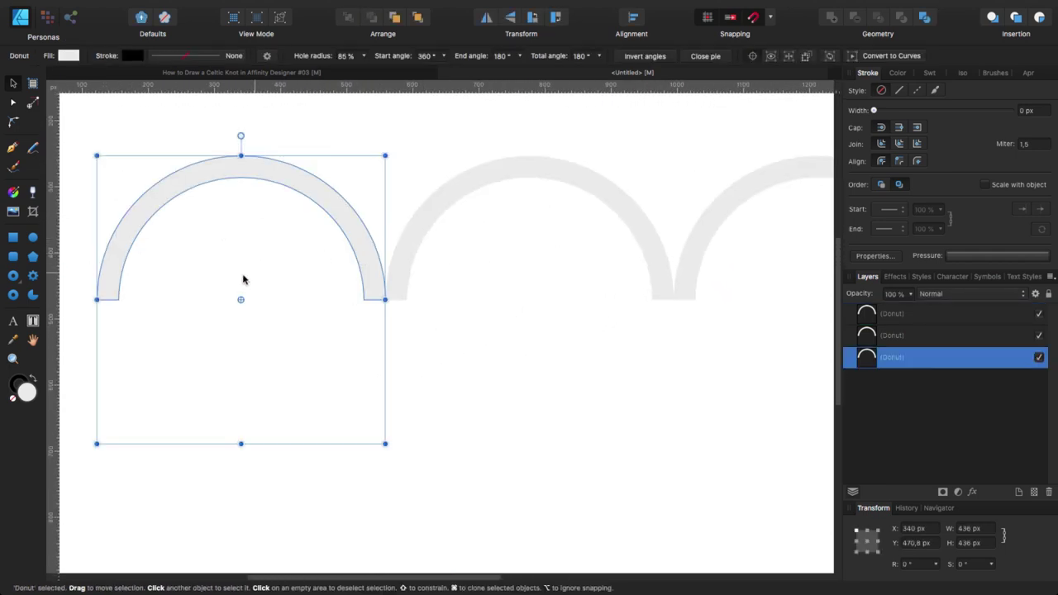
pyautogui.moveTo(242, 301); pyautogui.dragTo(385, 300)
pyautogui.press('super+equal')
pyautogui.scroll(5, 389, 304)
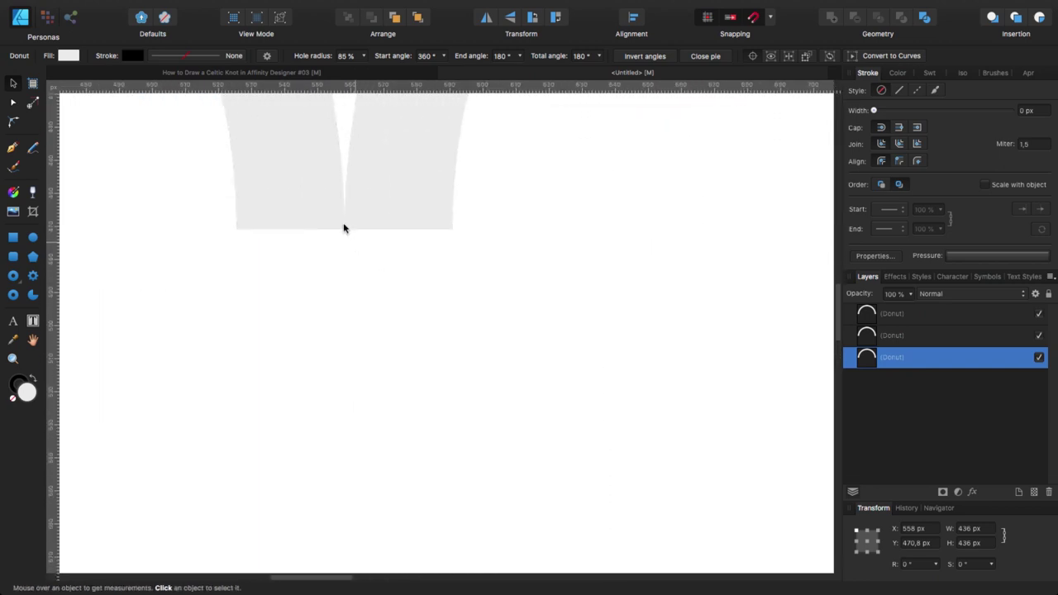
pyautogui.scroll(2, 371, 302)
pyautogui.moveTo(400, 265)
pyautogui.mouseDown()
pyautogui.moveTo(426, 253)
pyautogui.moveTo(401, 261)
pyautogui.mouseUp()
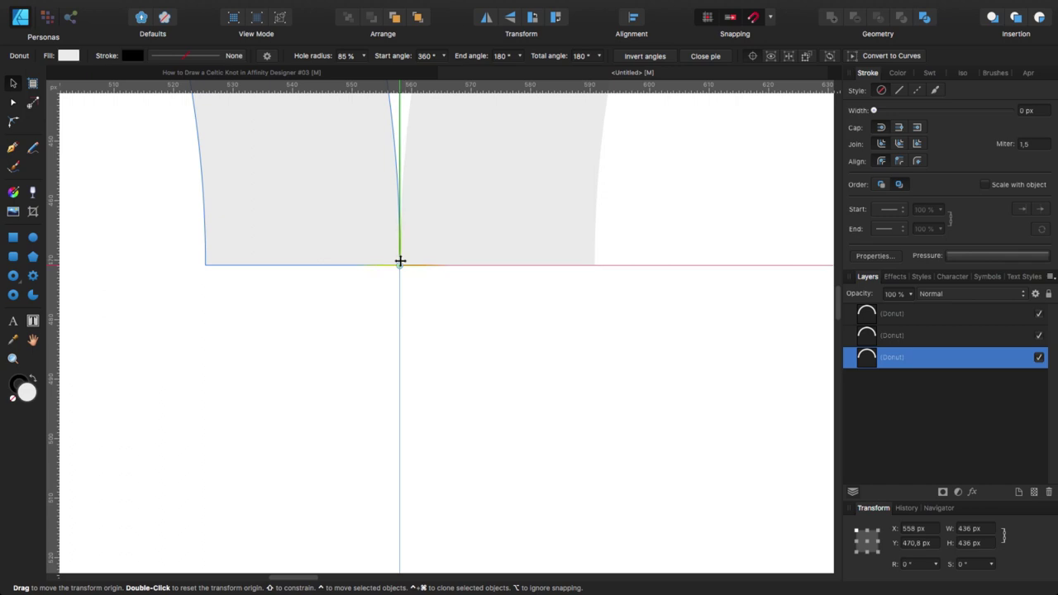
pyautogui.moveTo(400, 262)
pyautogui.mouseDown()
pyautogui.moveTo(390, 259)
pyautogui.moveTo(399, 262)
pyautogui.mouseUp()
pyautogui.hscroll(3, 389, 368)
pyautogui.hscroll(10, 388, 368)
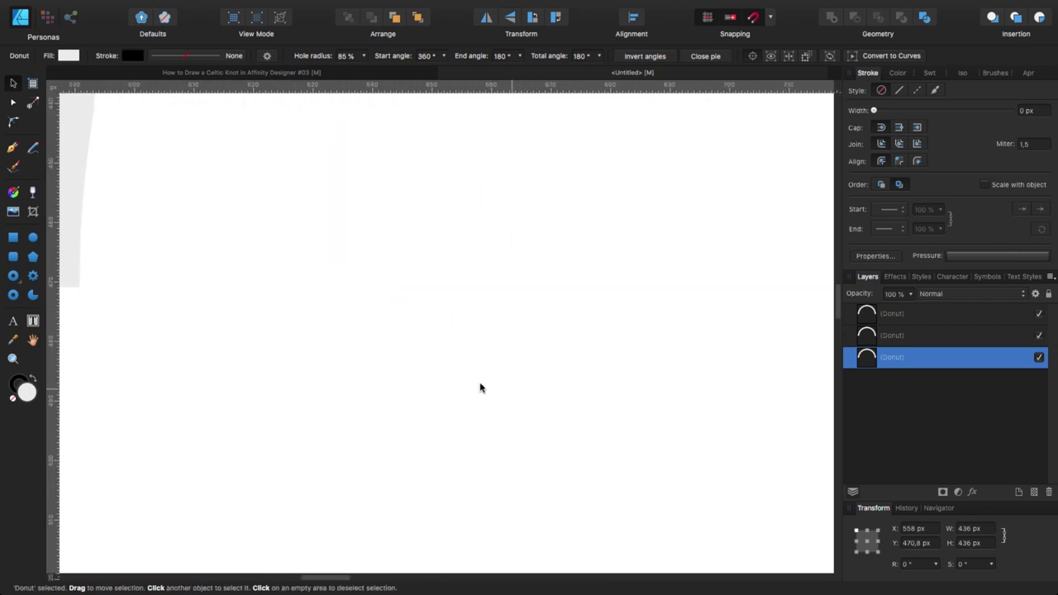
pyautogui.scroll(-5, 453, 306)
pyautogui.scroll(-5, 521, 311)
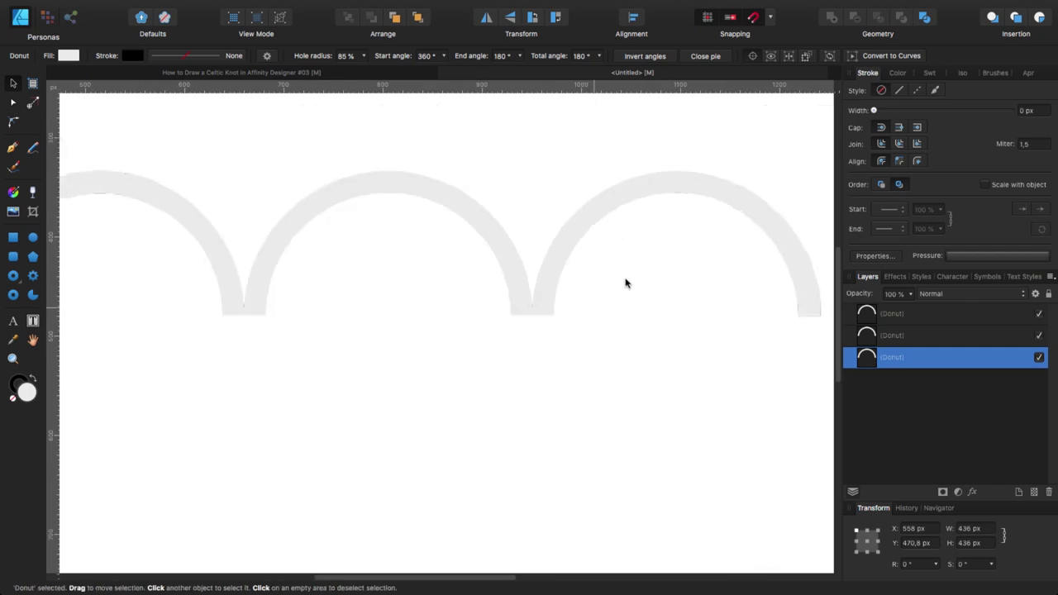
# - Set the third arch's transform origin exactly on its lower-left outer corner, where it touches the second arch
pyautogui.click(588, 229)
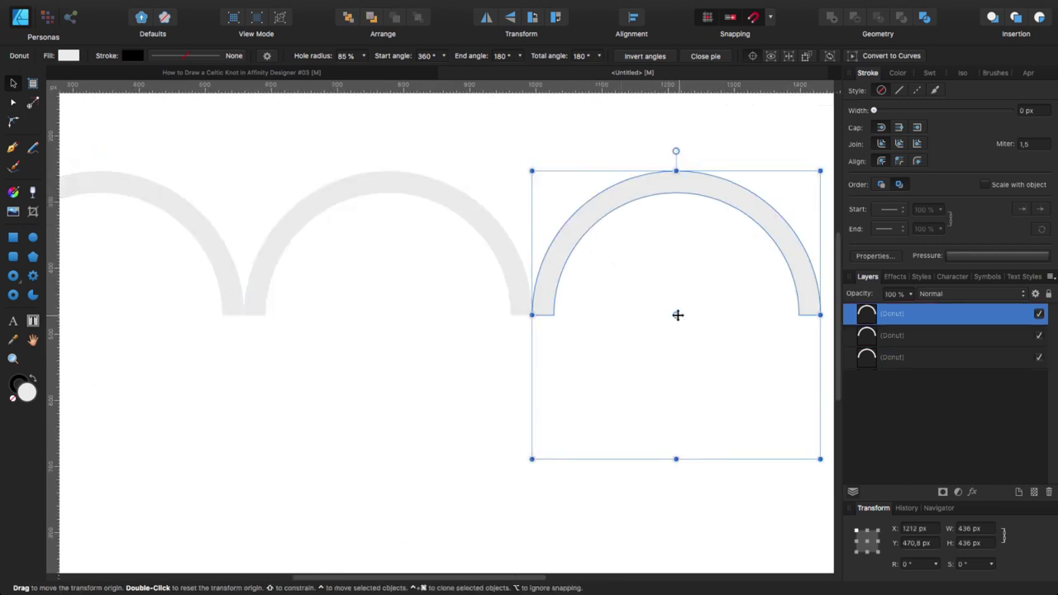
pyautogui.moveTo(529, 311); pyautogui.dragTo(529, 326)
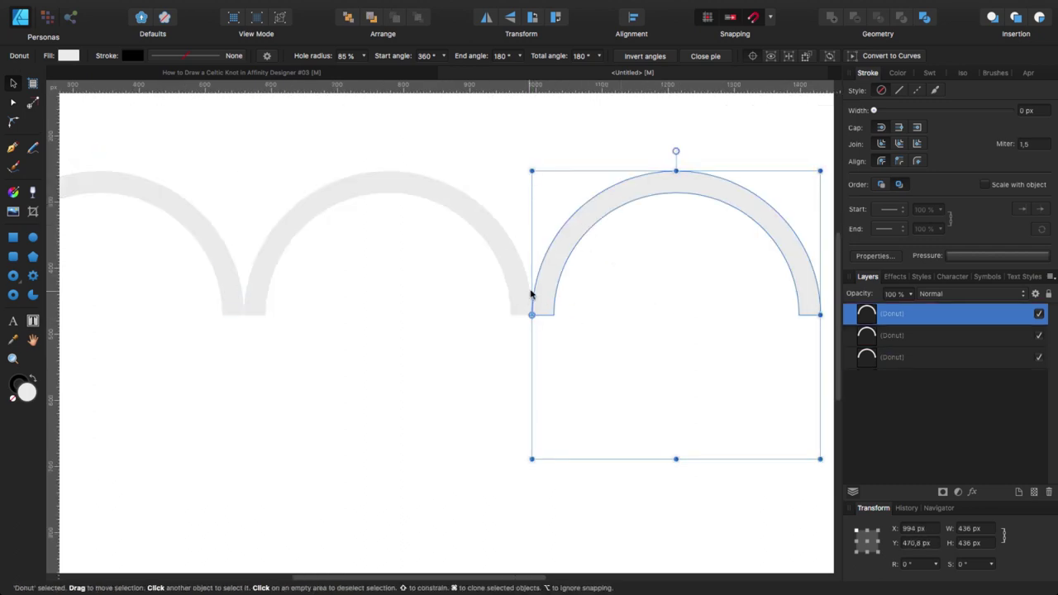
pyautogui.scroll(5, 534, 303)
pyautogui.hscroll(5, 467, 285)
pyautogui.scroll(5, 430, 267)
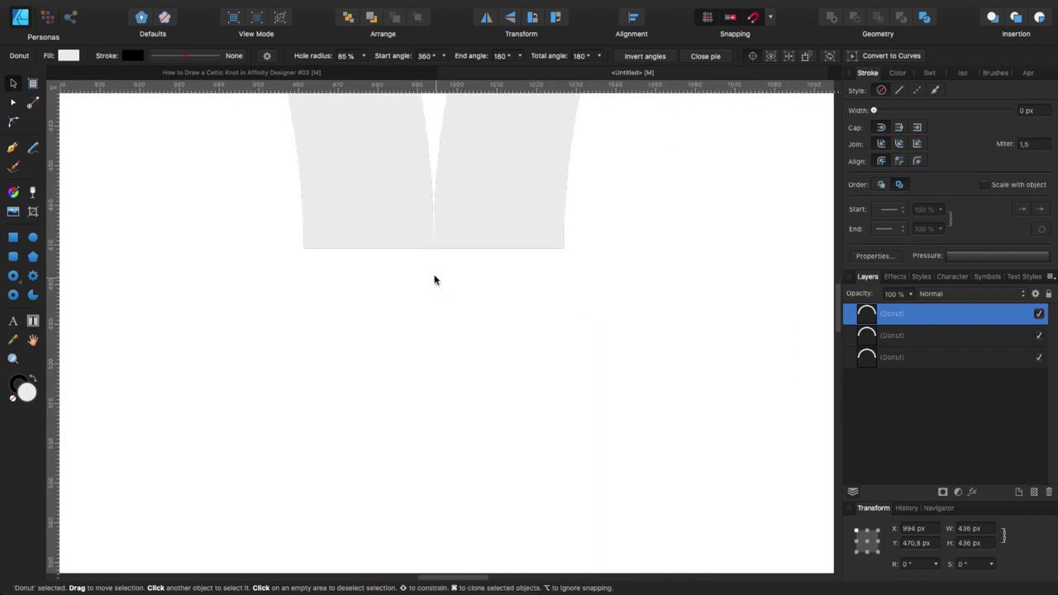
pyautogui.moveTo(431, 232)
pyautogui.mouseDown()
pyautogui.moveTo(451, 219)
pyautogui.moveTo(431, 235)
pyautogui.mouseUp()
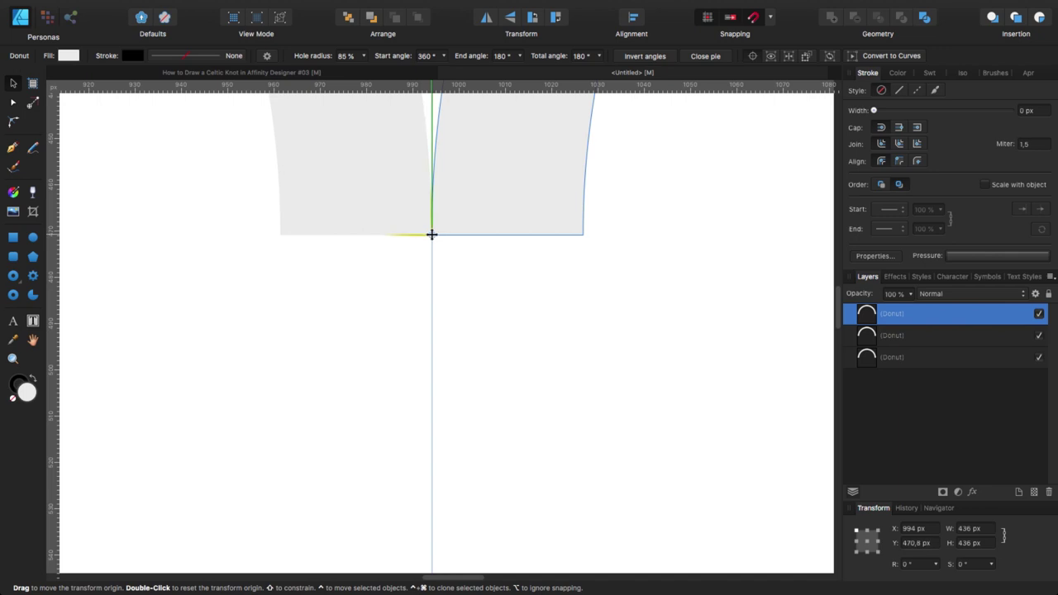
pyautogui.click(405, 285)
pyautogui.scroll(-4, 416, 294)
pyautogui.scroll(-5, 406, 285)
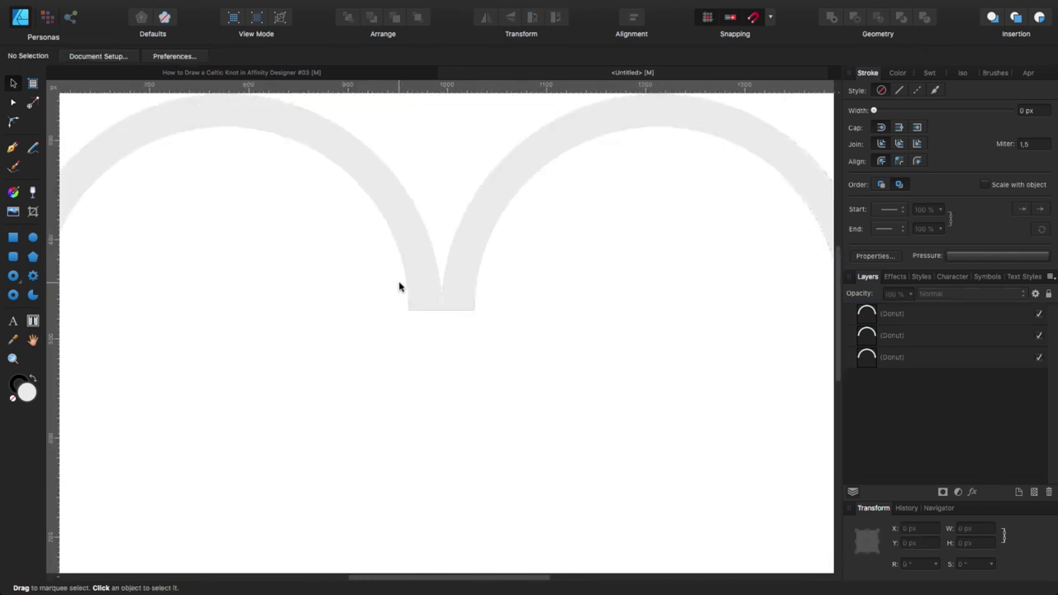
# - Rotate the first arch by -120° about its shifted transform origin
pyautogui.click(287, 288)
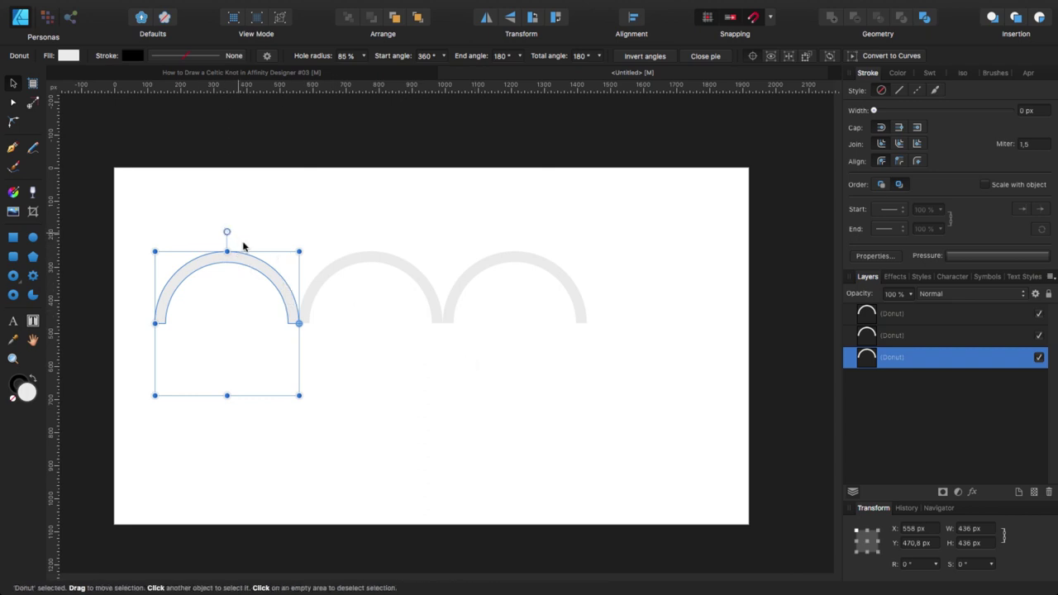
pyautogui.click(913, 564)
pyautogui.write('-120')
pyautogui.press('Return')
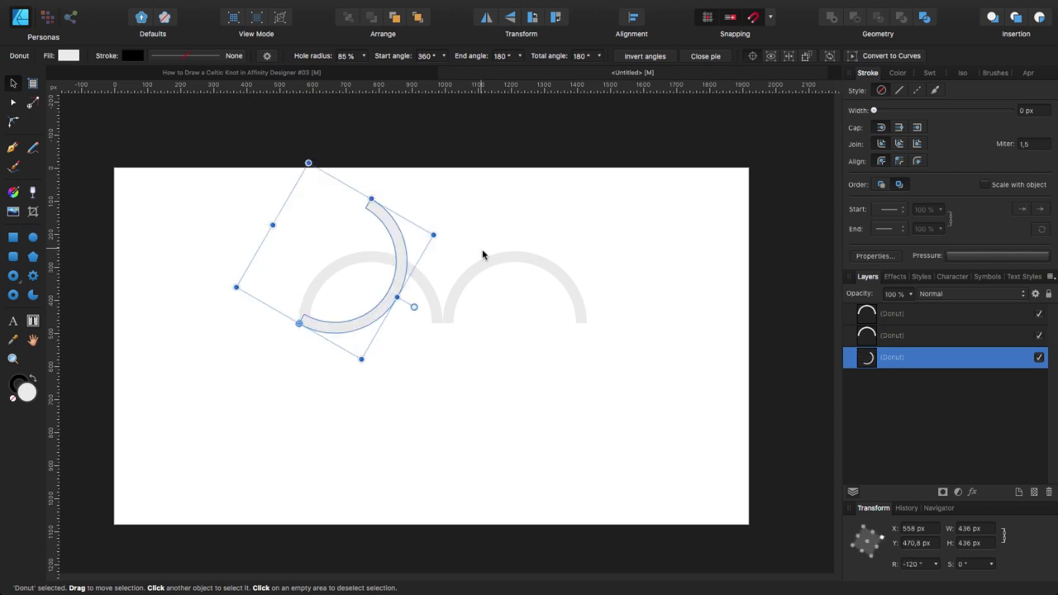
# - Rotate the third arch by 120° about its shifted transform origin to close the knot
pyautogui.click(488, 269)
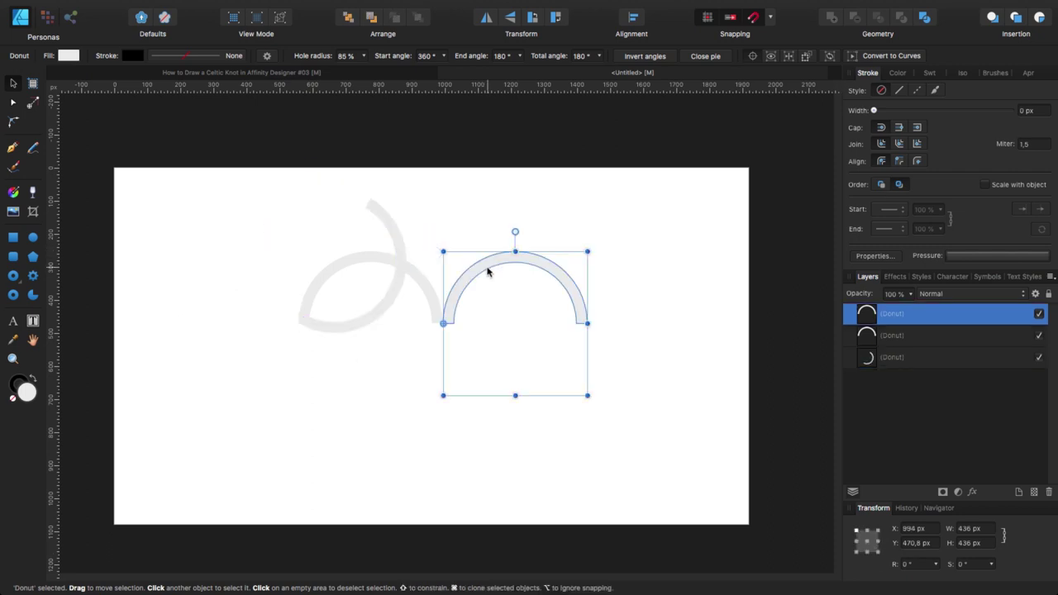
pyautogui.click(925, 565)
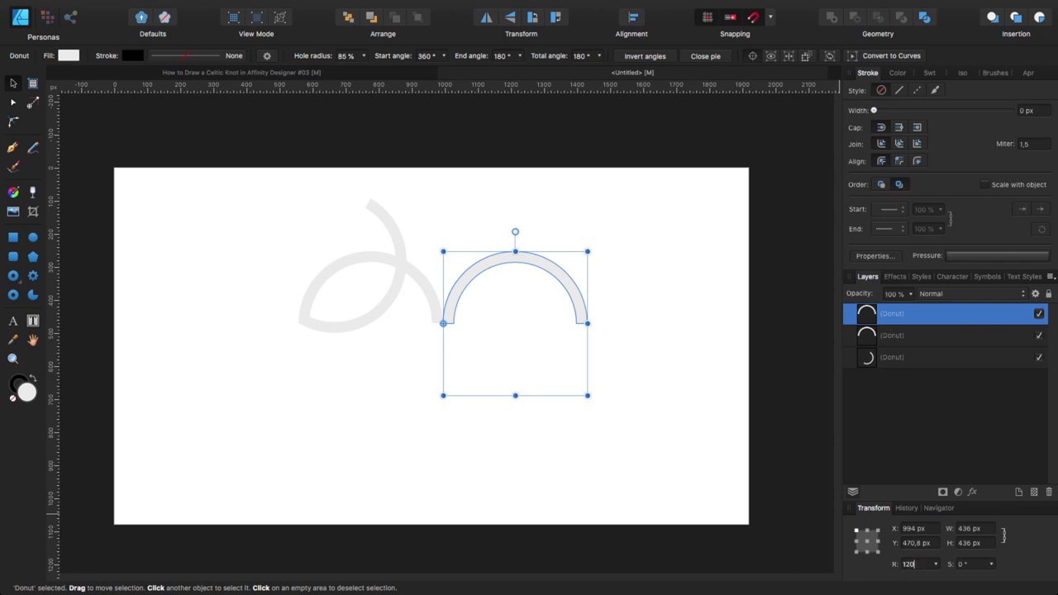
pyautogui.press('Return')
pyautogui.click(428, 370)
# - Select all three arches and move the knot to about X 923 px, Y 445.6 px on the page
pyautogui.moveTo(274, 153); pyautogui.dragTo(525, 404)
pyautogui.moveTo(350, 303); pyautogui.dragTo(406, 356)
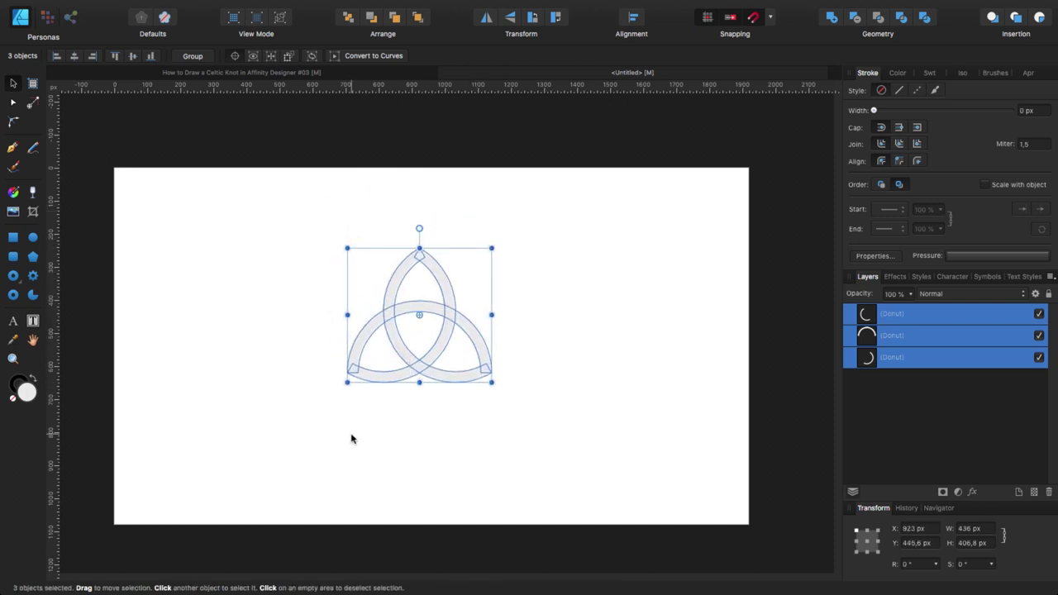
pyautogui.click(376, 439)
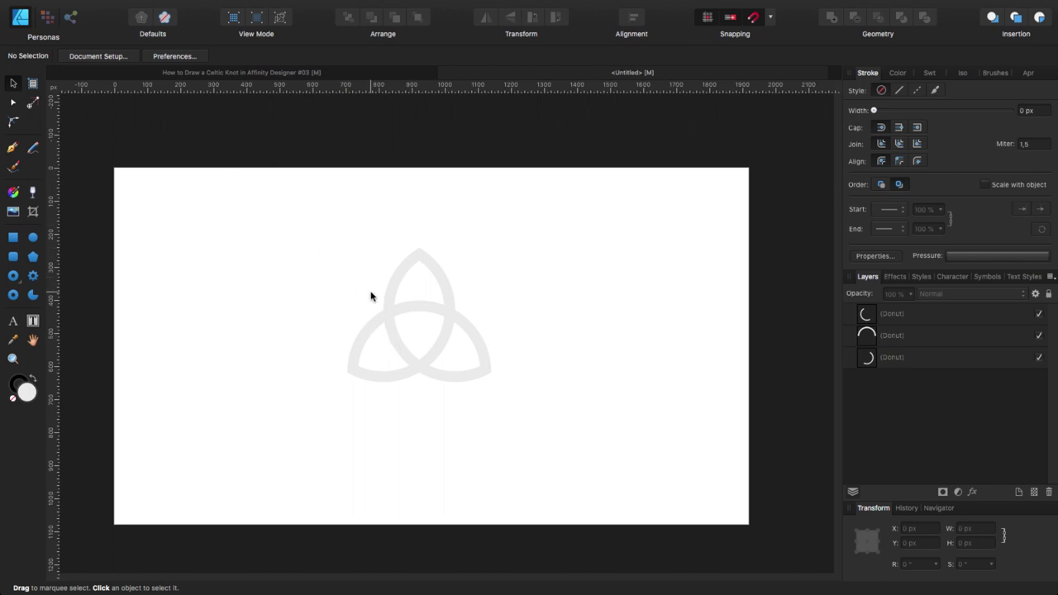
# - Fill the arch forming the knot's upper-left side with a saturated red
pyautogui.click(395, 298)
pyautogui.click(69, 55)
pyautogui.click(70, 57)
pyautogui.click(71, 58)
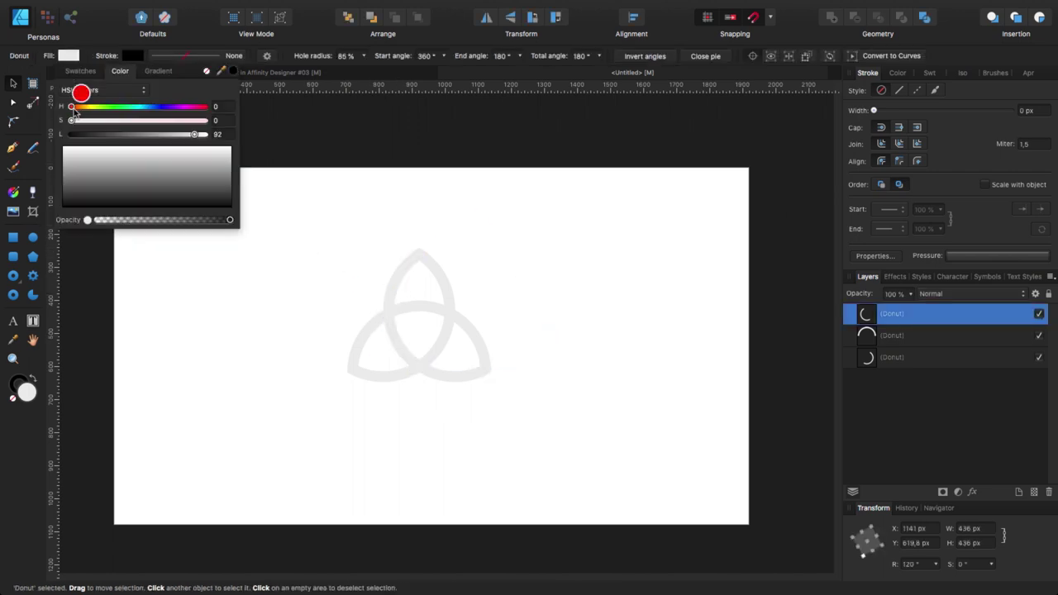
pyautogui.moveTo(71, 119); pyautogui.dragTo(135, 139)
pyautogui.click(396, 303)
# - Fill the arch forming the knot's upper-right side with a saturated green
pyautogui.click(442, 276)
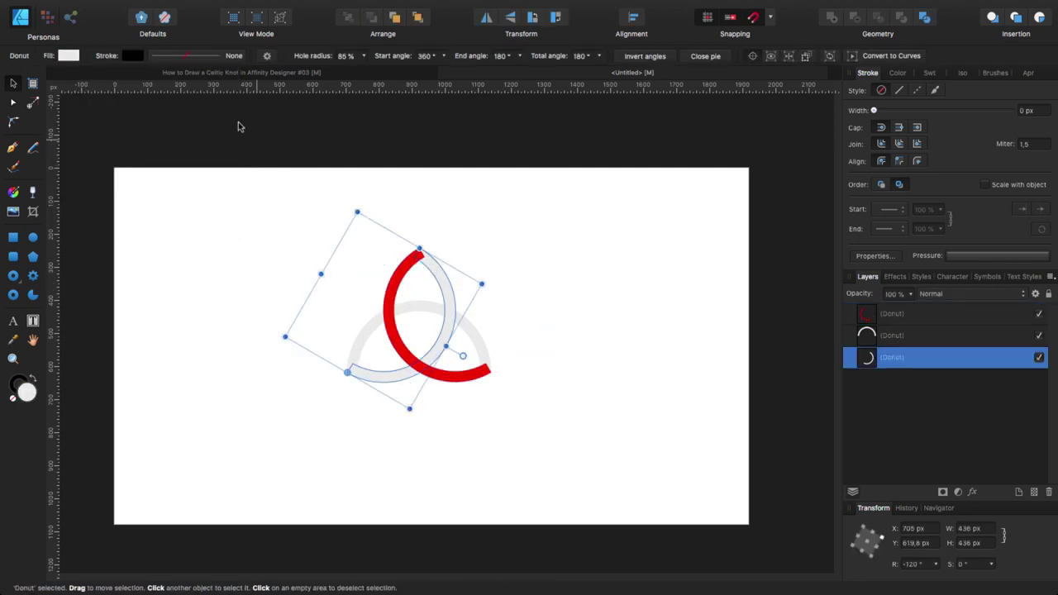
pyautogui.click(69, 56)
pyautogui.moveTo(93, 107); pyautogui.dragTo(132, 135)
pyautogui.click(491, 359)
# - Fill the horizontal arch with blue, using hue 239, saturation 100 and lightness 48
pyautogui.click(491, 359)
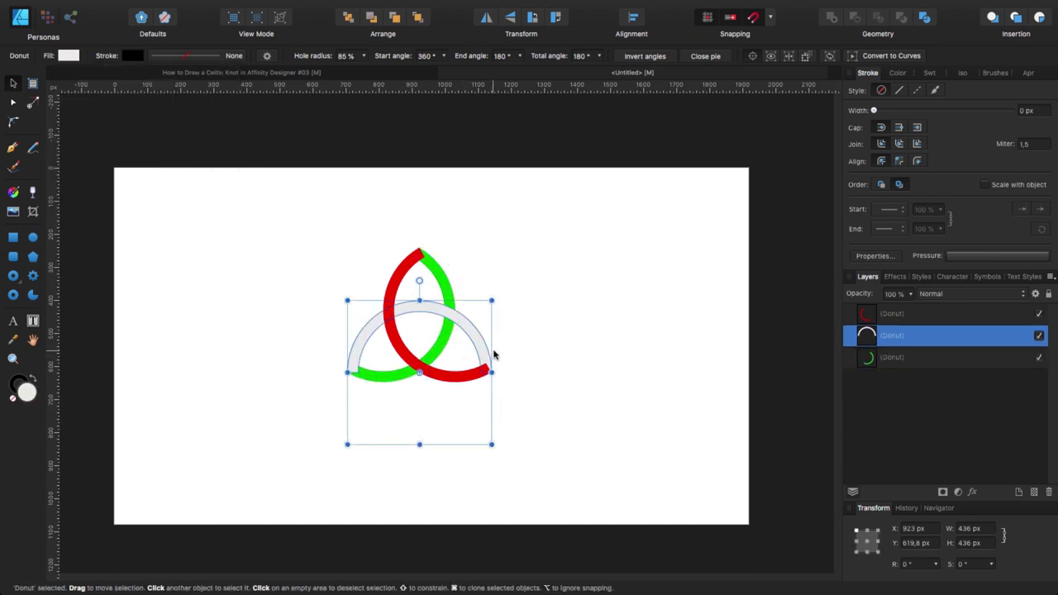
pyautogui.click(69, 55)
pyautogui.moveTo(79, 110); pyautogui.dragTo(136, 135)
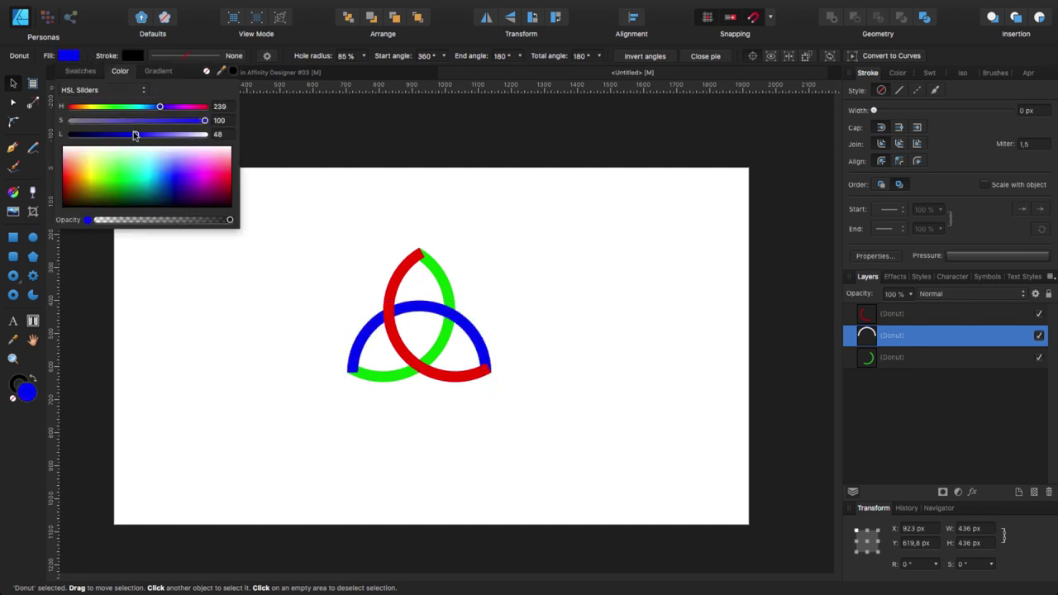
pyautogui.click(212, 348)
# - Duplicate the three coloured arches, group one set at the bottom of the layer stack, and hide that group
pyautogui.moveTo(255, 192); pyautogui.dragTo(626, 463)
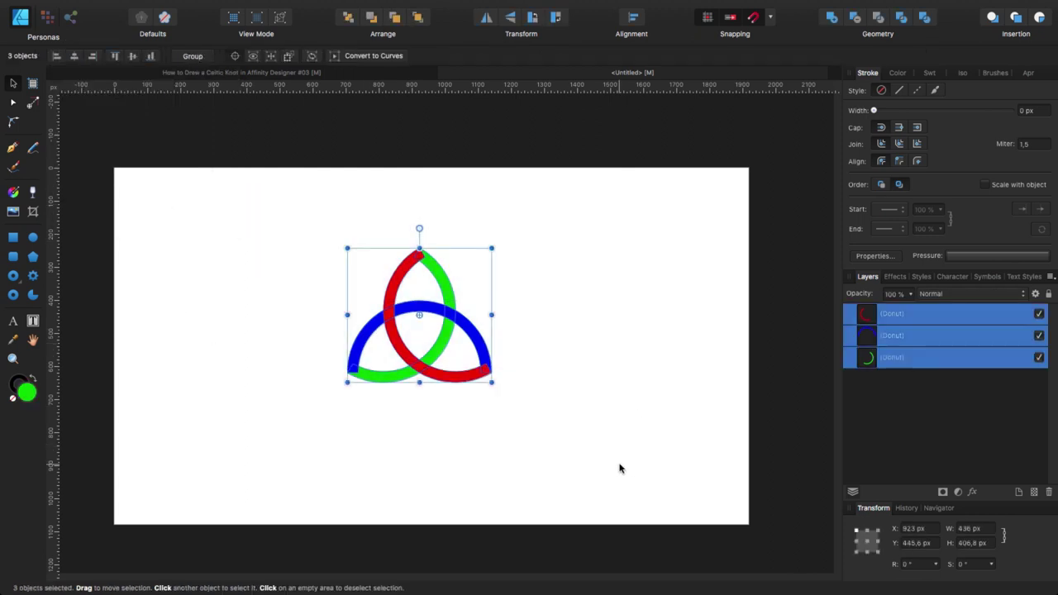
pyautogui.press('super+j')
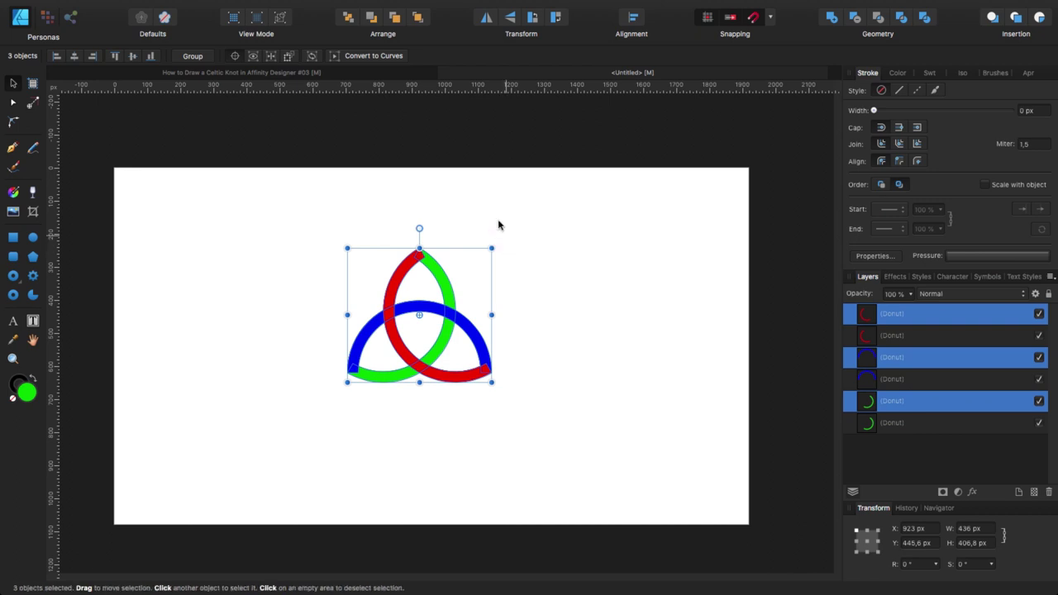
pyautogui.click(202, 56)
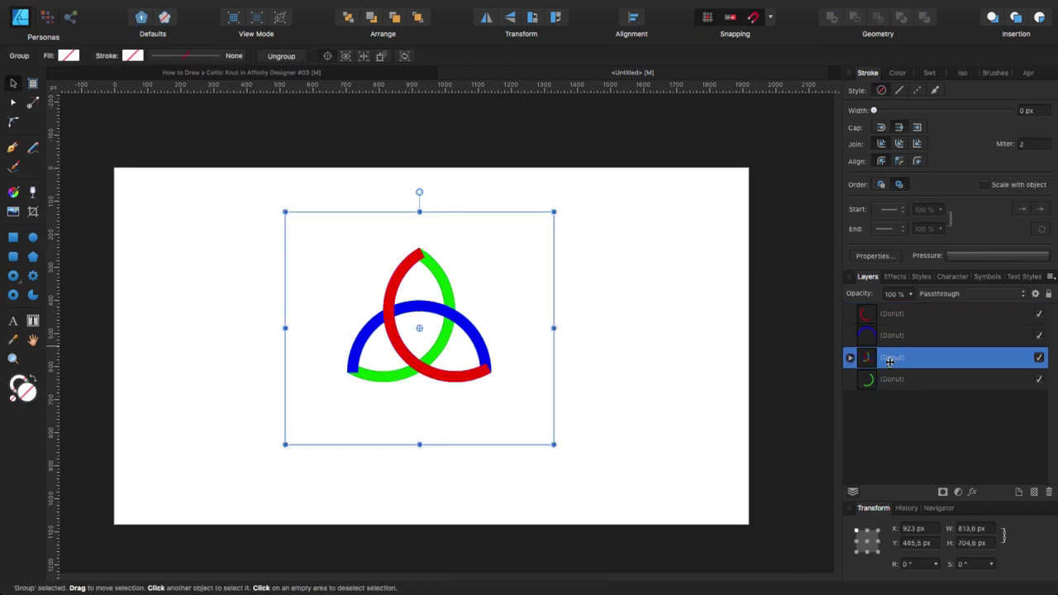
pyautogui.click(880, 437)
pyautogui.click(1040, 379)
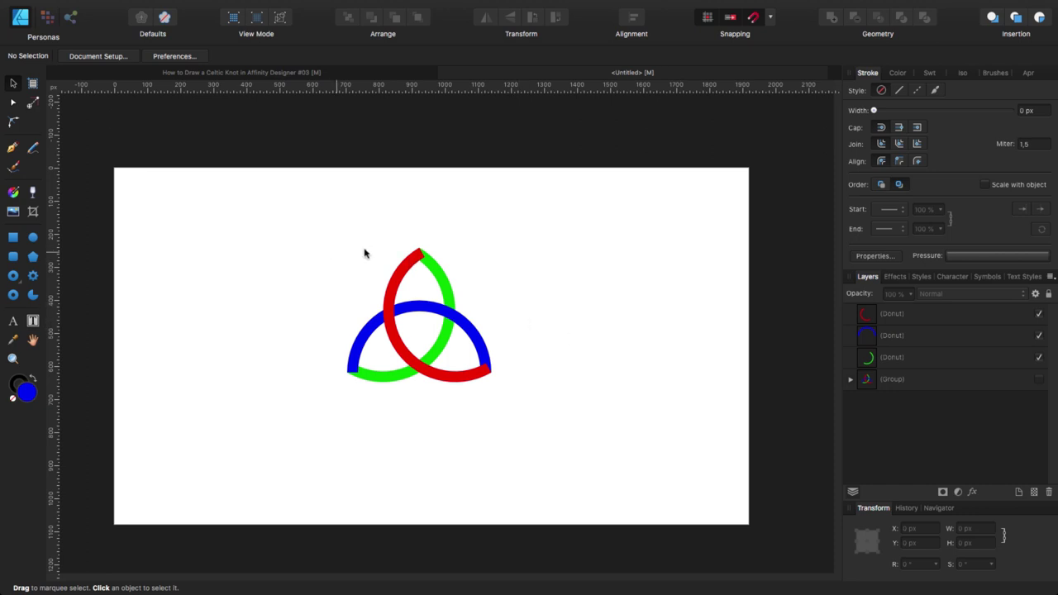
# - Convert the three visible arches to curves and merge them into one shape with the Add operation
pyautogui.moveTo(260, 243); pyautogui.dragTo(571, 435)
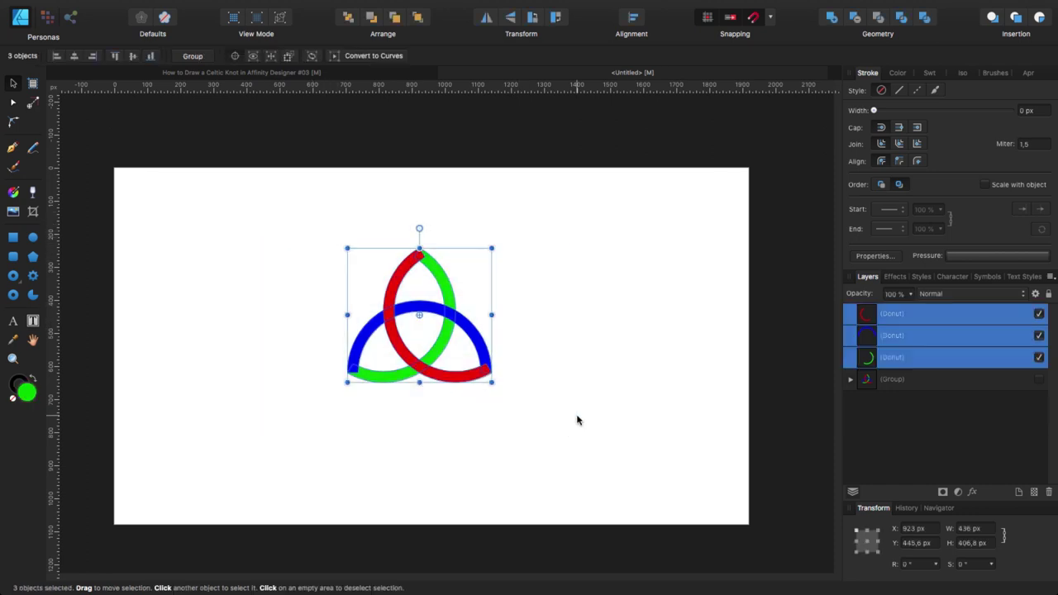
pyautogui.click(377, 57)
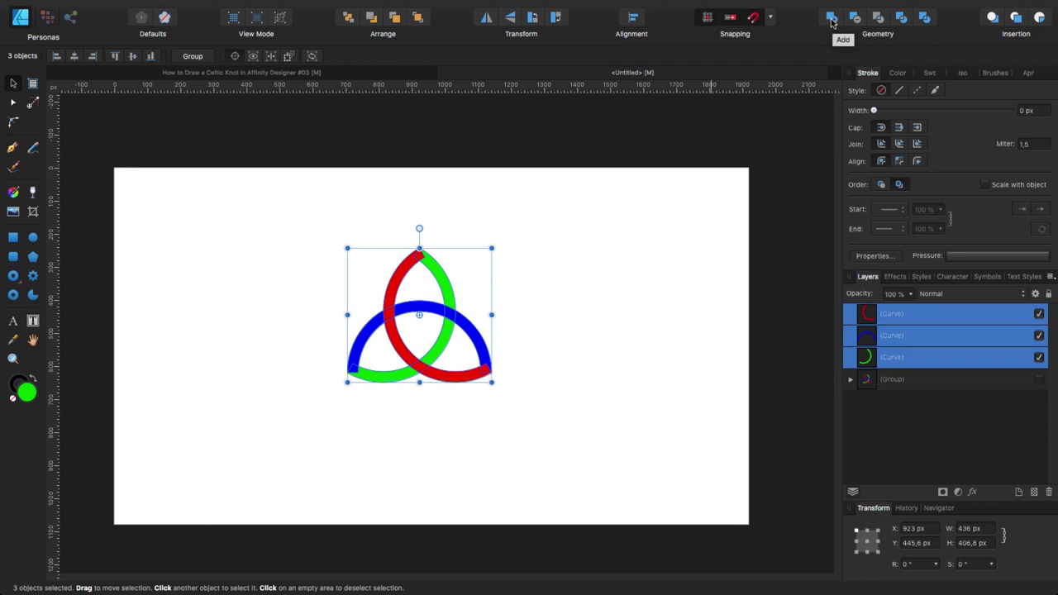
pyautogui.click(831, 18)
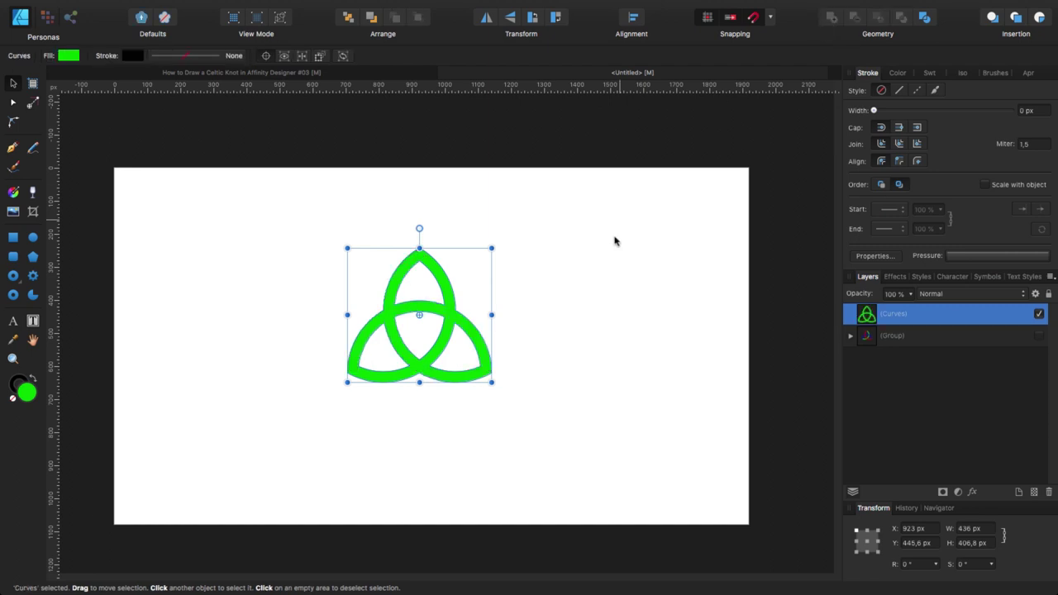
# - Move the merged knot straight down so its centre sits at Y 506.6 px, and deselect it
pyautogui.moveTo(427, 360); pyautogui.dragTo(428, 380)
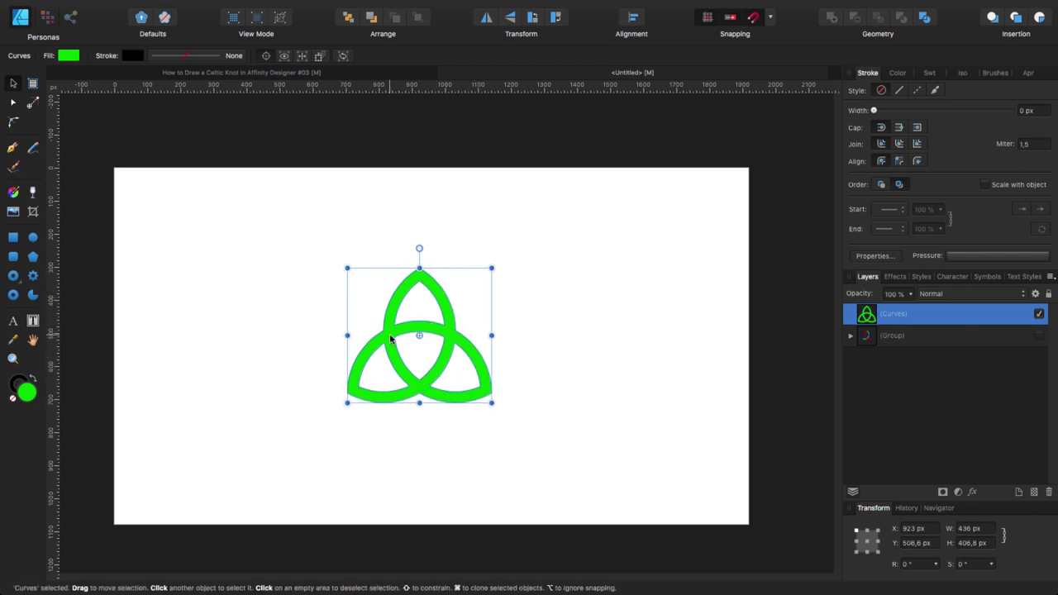
pyautogui.press('super+plus')
pyautogui.press('super+plus')
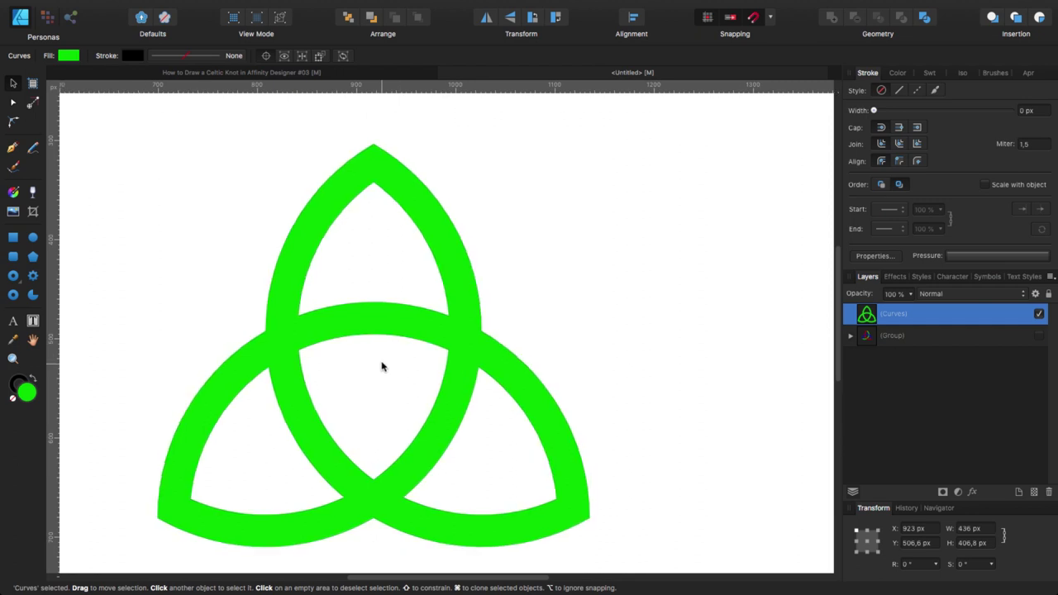
pyautogui.click(184, 298)
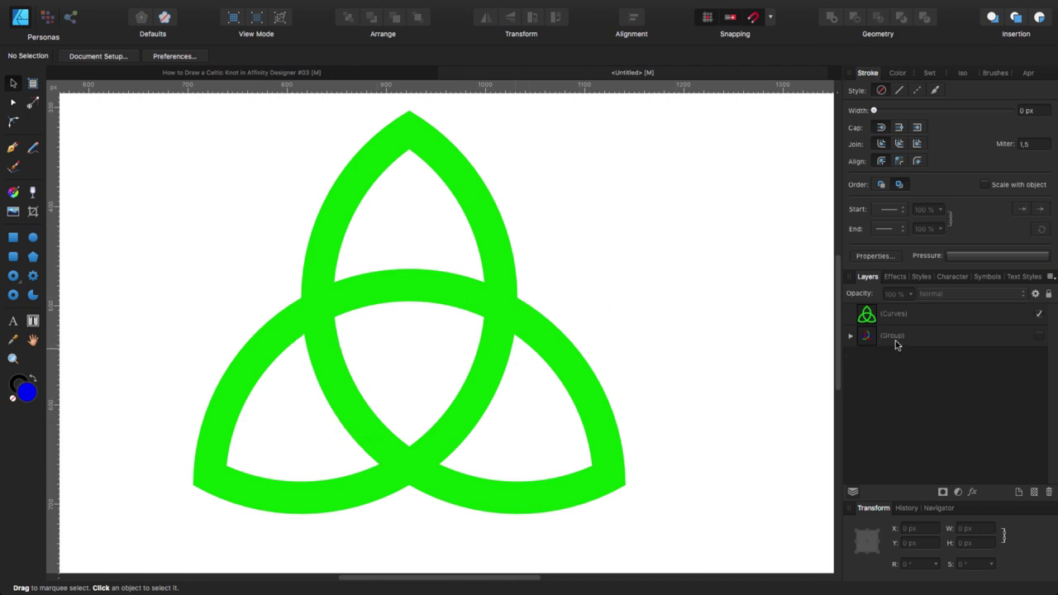
# - Show the hidden group of coloured arches and align it and the merged knot vertically by their centres
pyautogui.click(973, 342)
pyautogui.click(1039, 337)
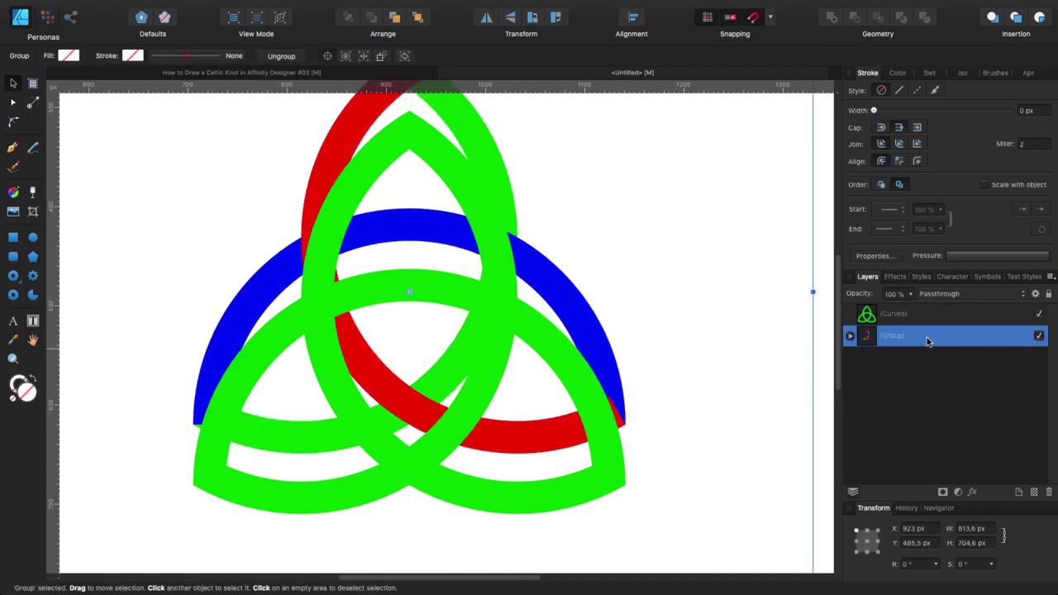
pyautogui.keyDown('shift'); pyautogui.click(883, 318); pyautogui.keyUp('shift')
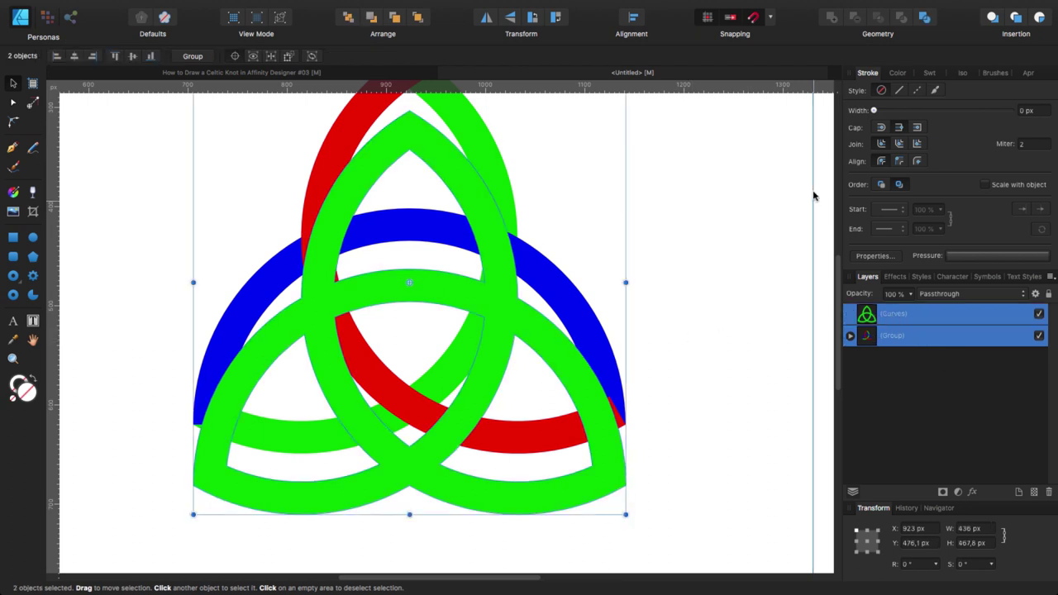
pyautogui.click(630, 20)
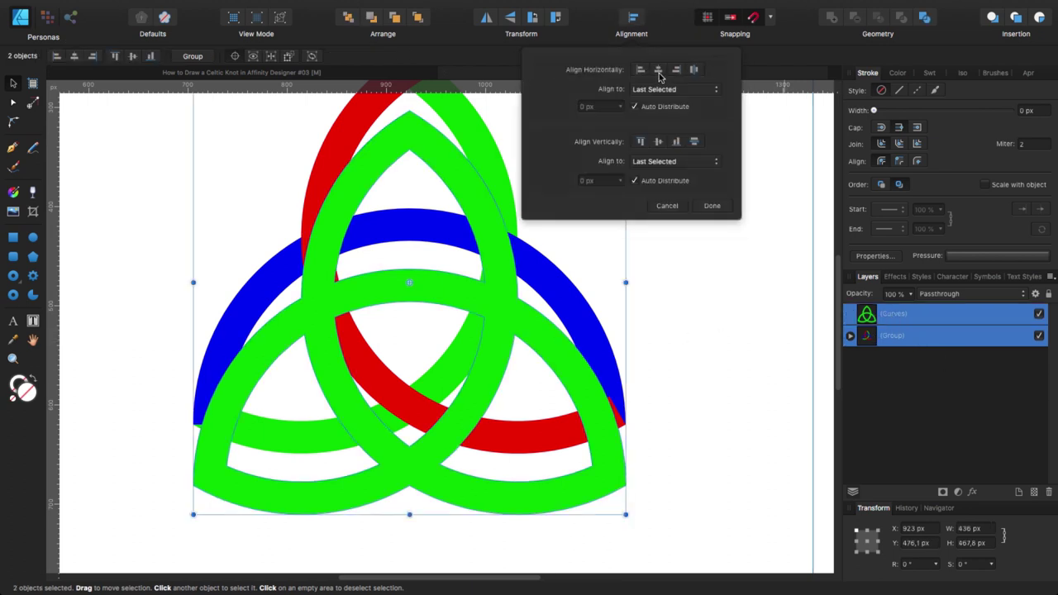
pyautogui.click(658, 141)
pyautogui.click(711, 206)
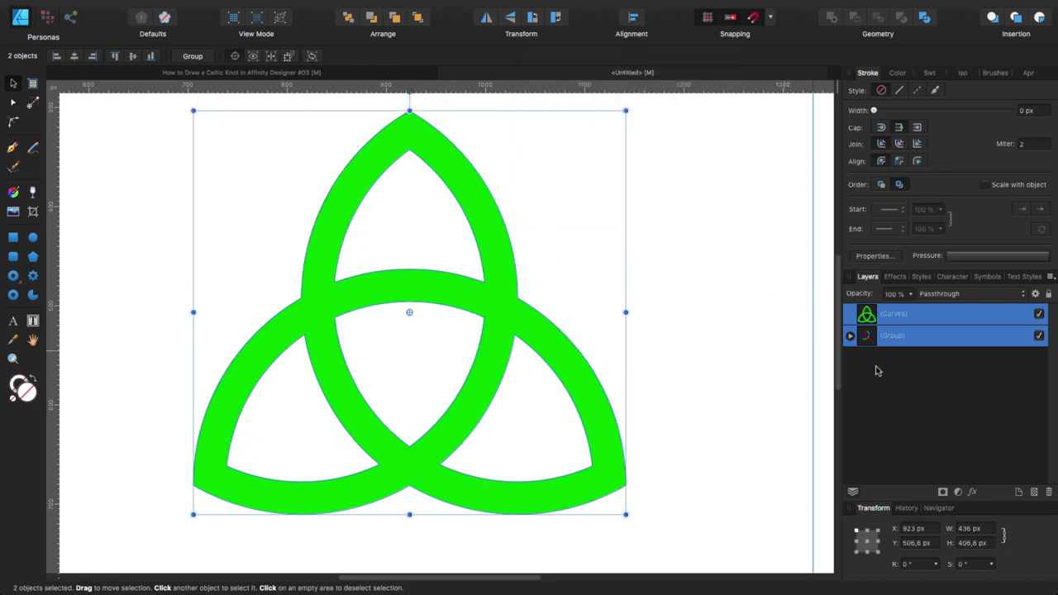
# - Check how the merged knot lines up with the coloured group beneath it by repeatedly hiding and showing the merged knot
pyautogui.click(1040, 315)
pyautogui.click(1040, 315)
pyautogui.click(986, 334)
pyautogui.click(1040, 316)
pyautogui.click(1040, 316)
pyautogui.click(1040, 316)
pyautogui.click(1040, 316)
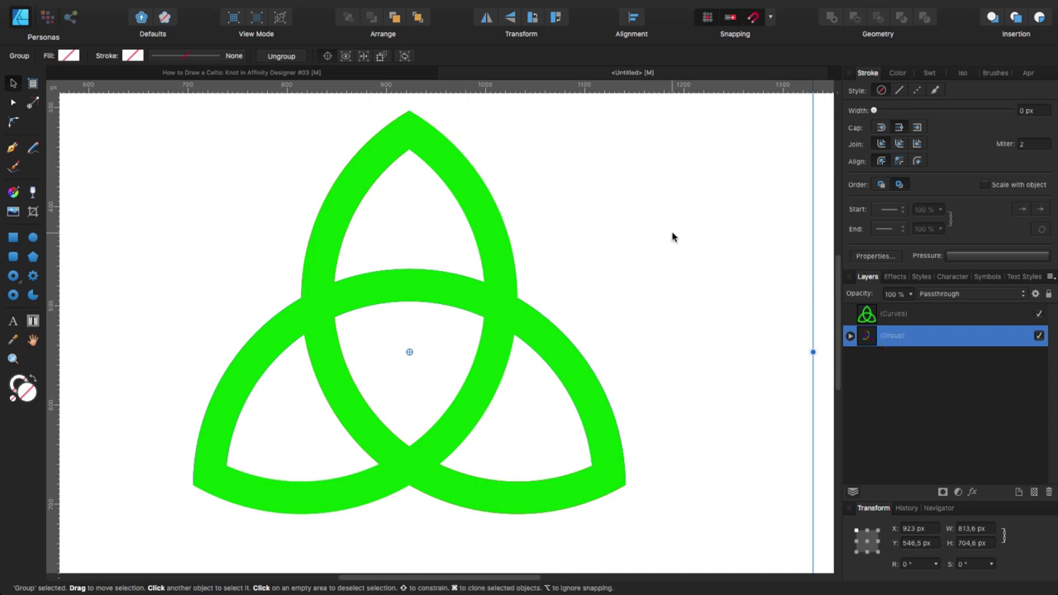
# - Duplicate the coloured group, hide the lower copy as a backup, and ungroup the upper copy
pyautogui.press('super+j')
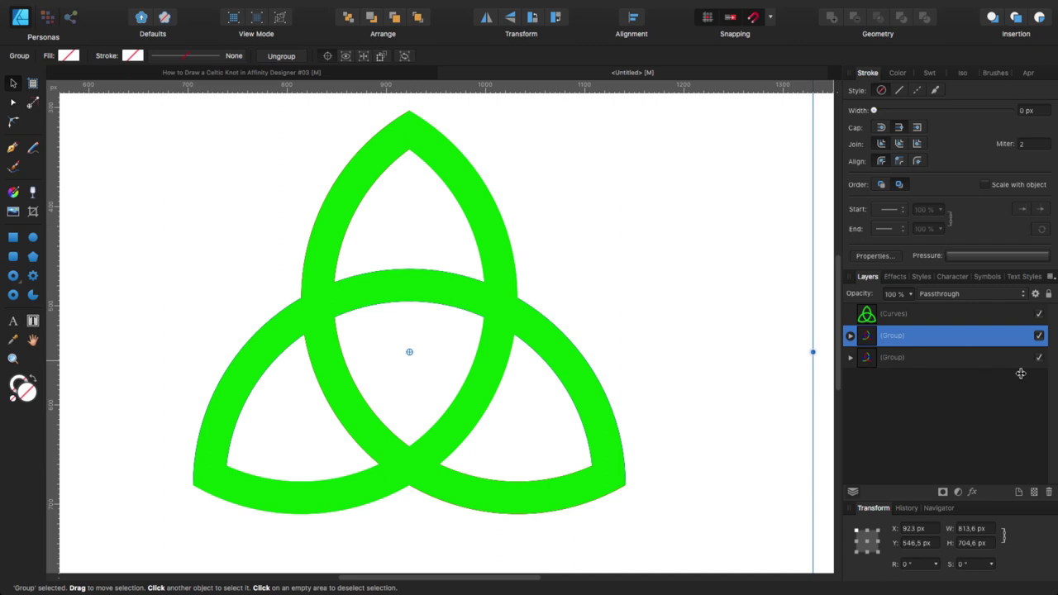
pyautogui.doubleClick(891, 337)
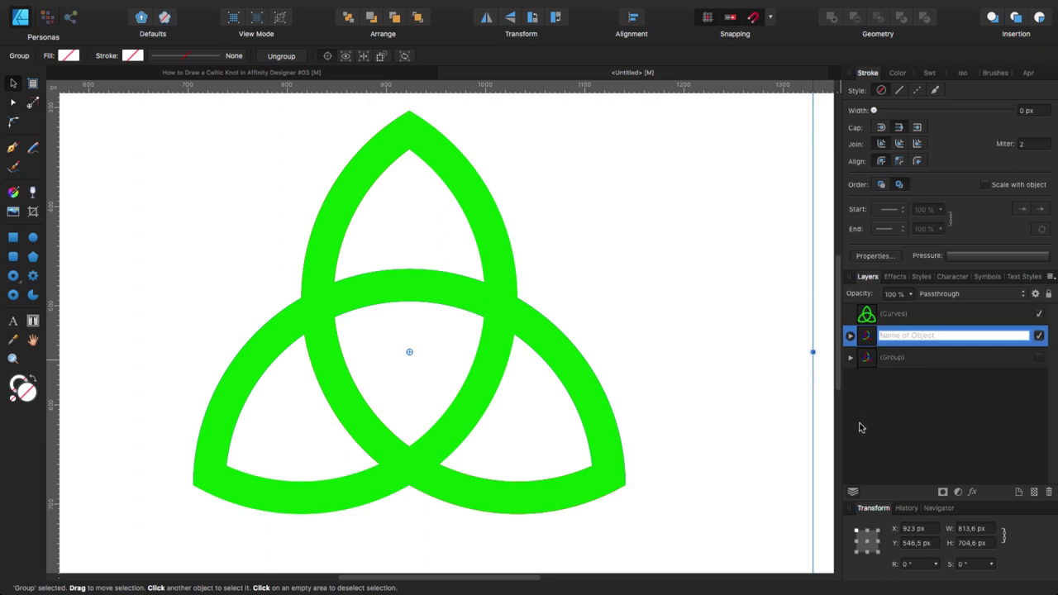
pyautogui.press('Escape')
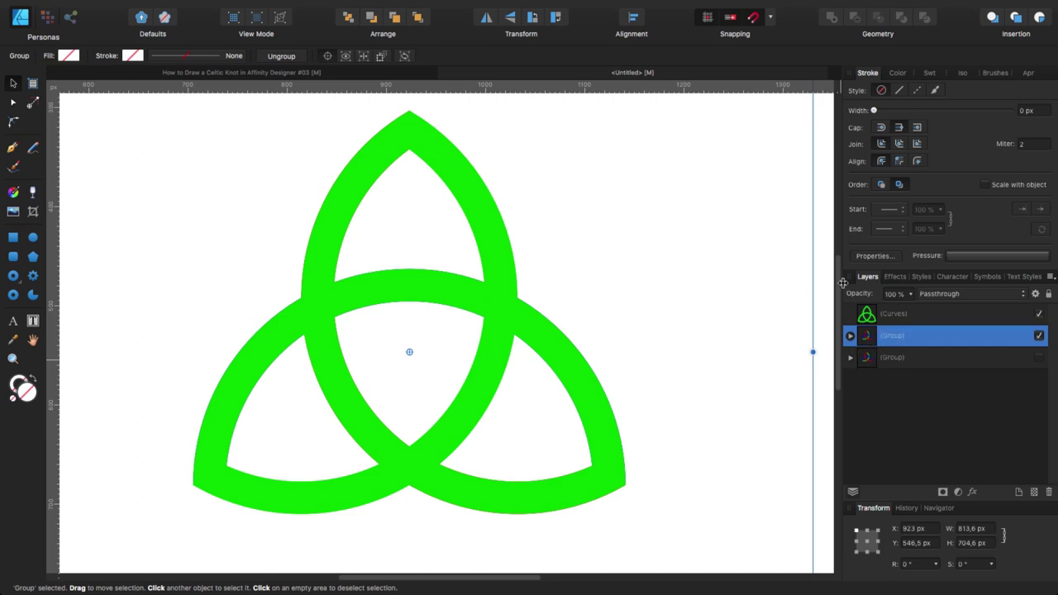
pyautogui.press('super+shift+g')
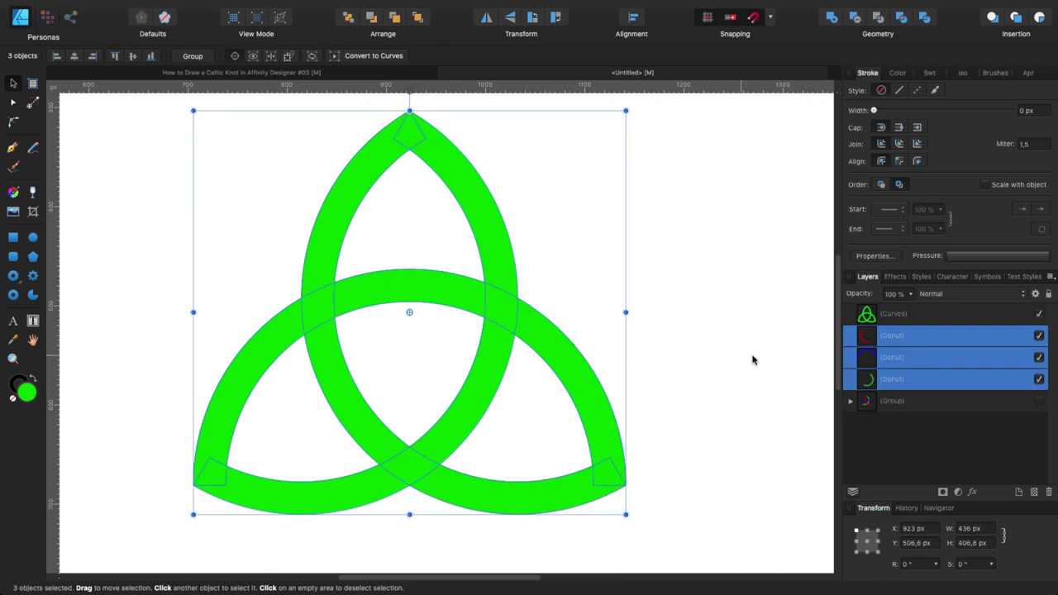
# - Place the merged knot below the three coloured arches in the layer stack and hide the blue and green arches
pyautogui.click(880, 318)
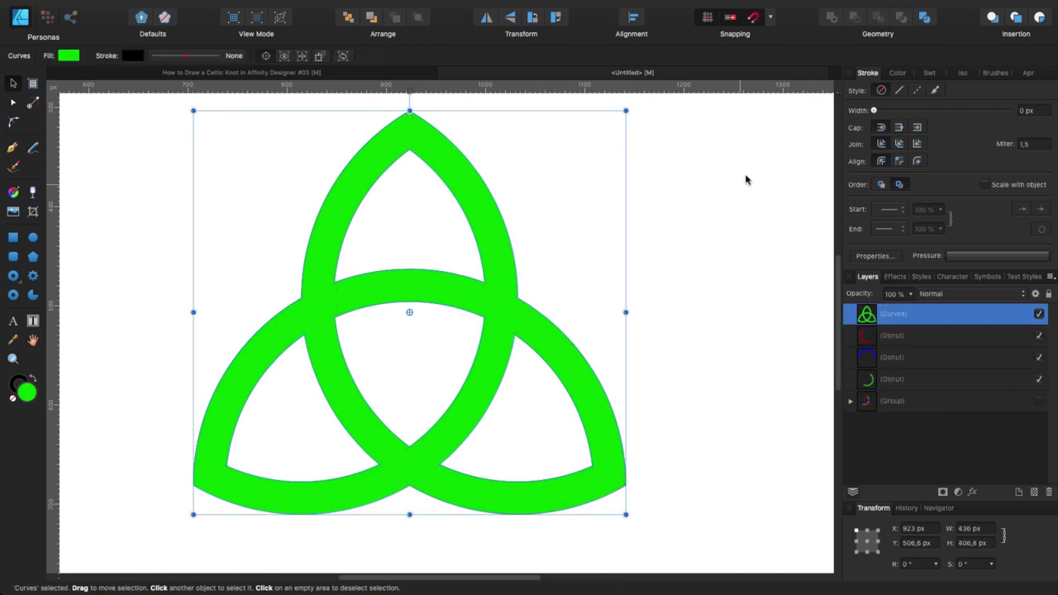
pyautogui.moveTo(875, 327); pyautogui.dragTo(864, 373)
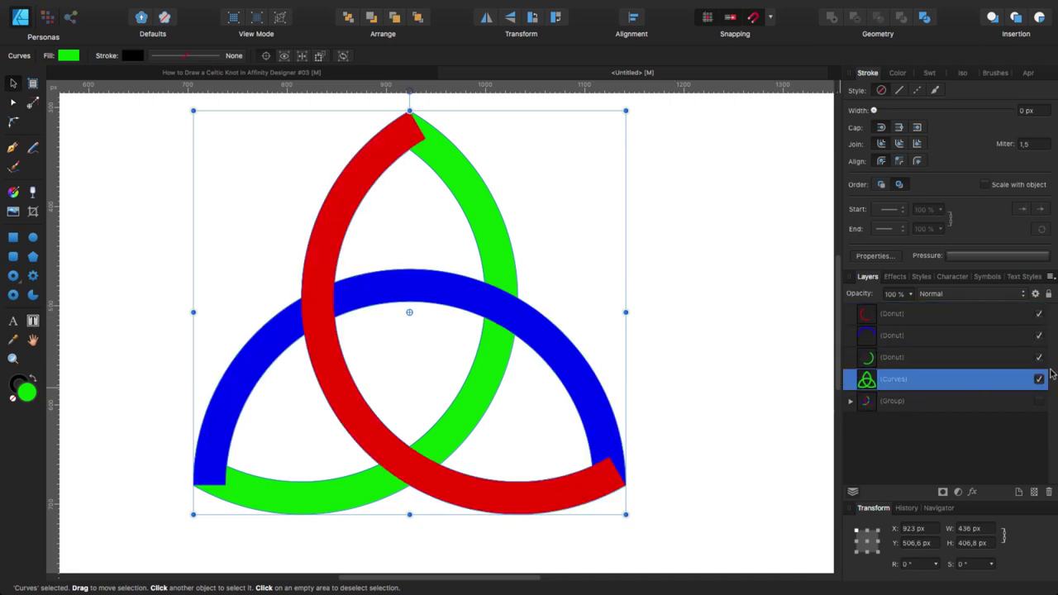
pyautogui.click(1040, 335)
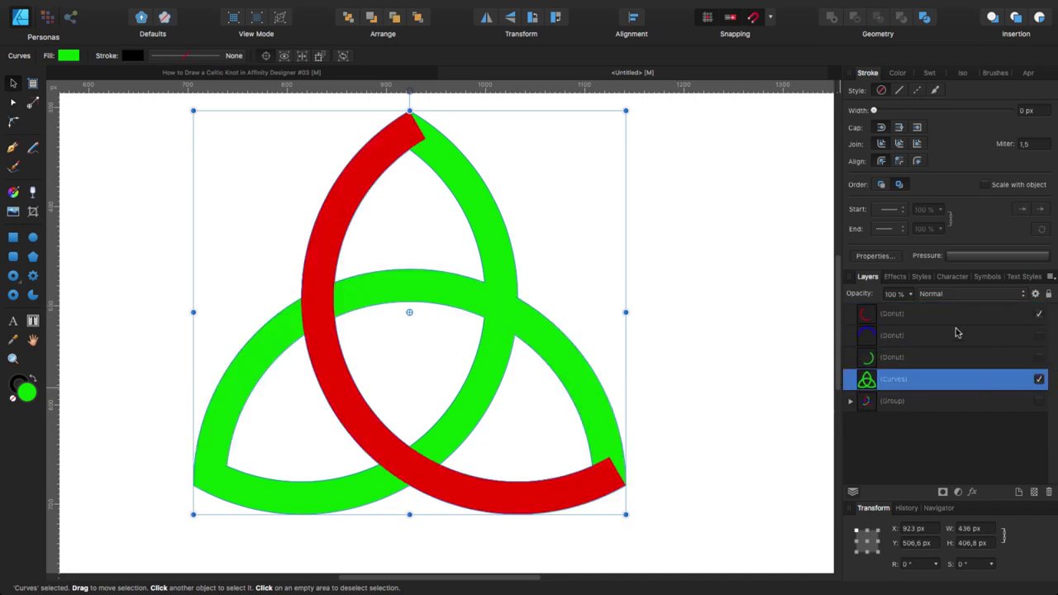
# - Shorten the red arch to a segment over the knot's bottom crossing, with start angle about 103° and end angle about 132°
pyautogui.click(922, 316)
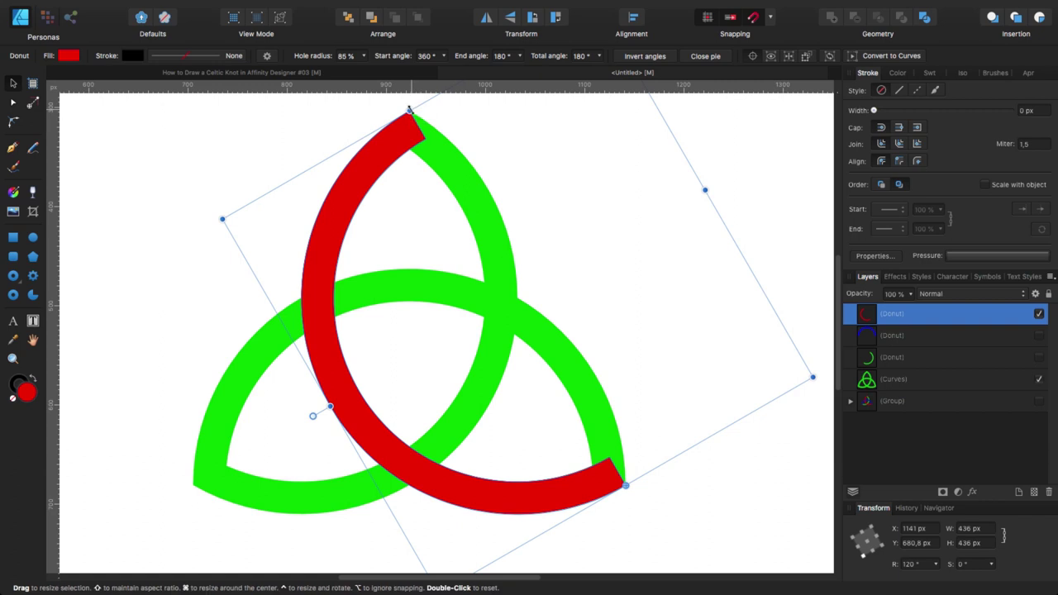
pyautogui.click(17, 105)
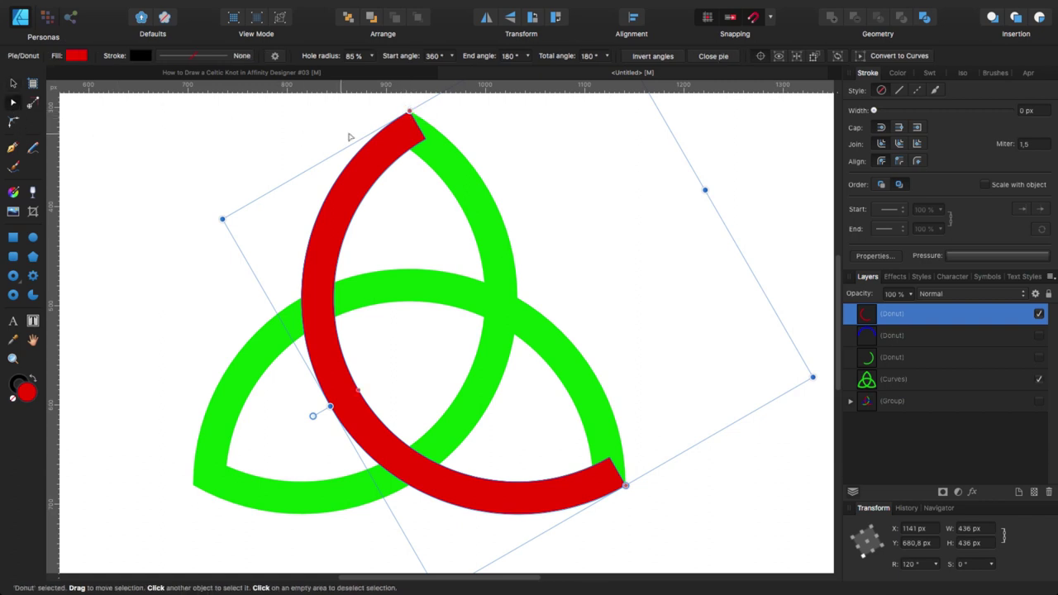
pyautogui.moveTo(406, 117); pyautogui.dragTo(373, 423)
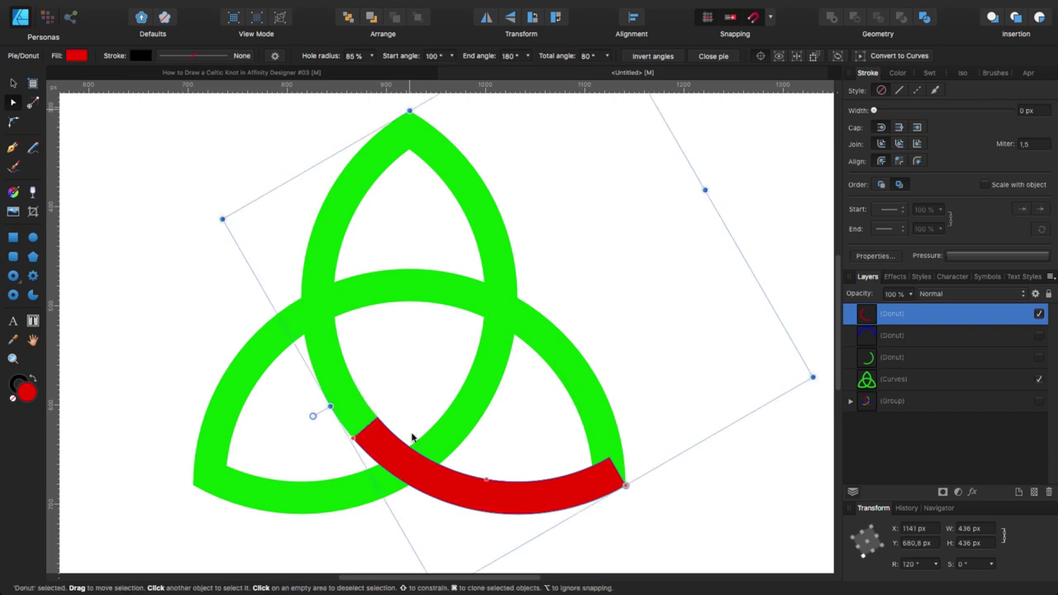
pyautogui.moveTo(624, 485); pyautogui.dragTo(457, 498)
pyautogui.moveTo(354, 437); pyautogui.dragTo(360, 447)
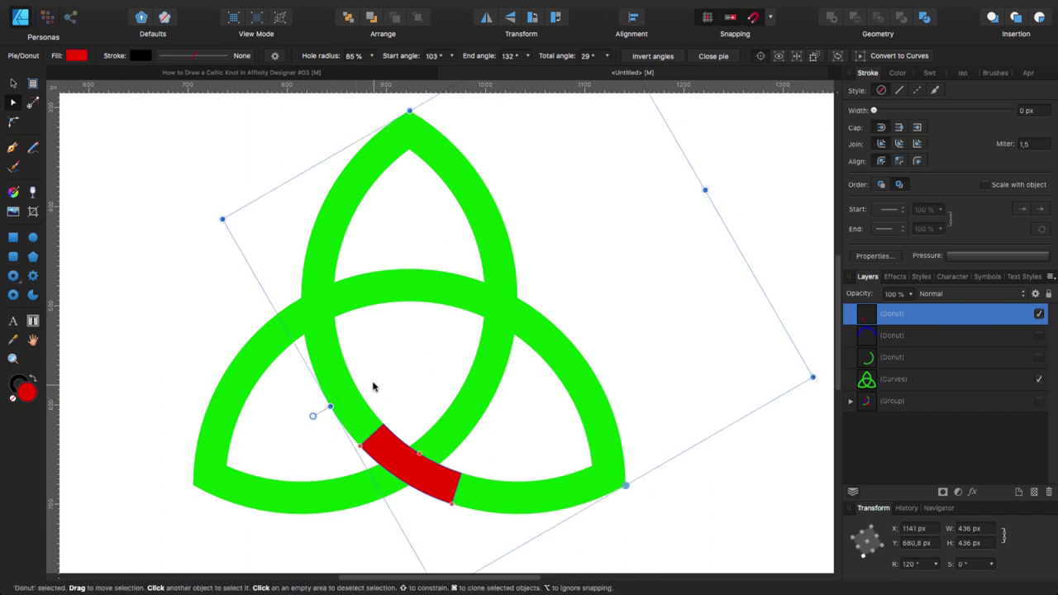
# - Give the red segment a 6 px black stroke with square caps and mitre joins, aligned to the outside
pyautogui.click(199, 56)
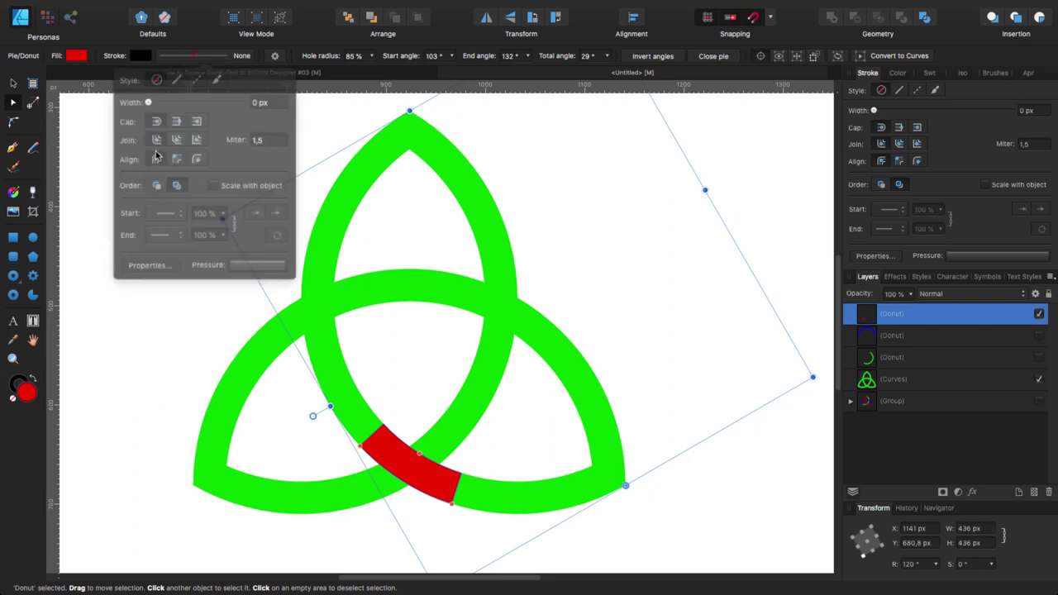
pyautogui.click(256, 99)
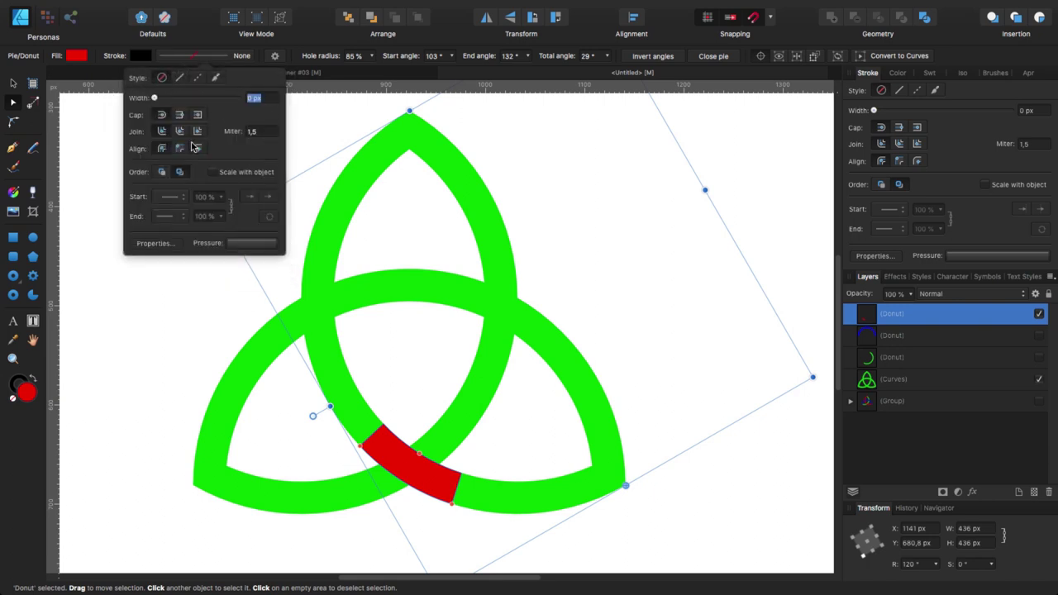
pyautogui.write('15')
pyautogui.press('Return')
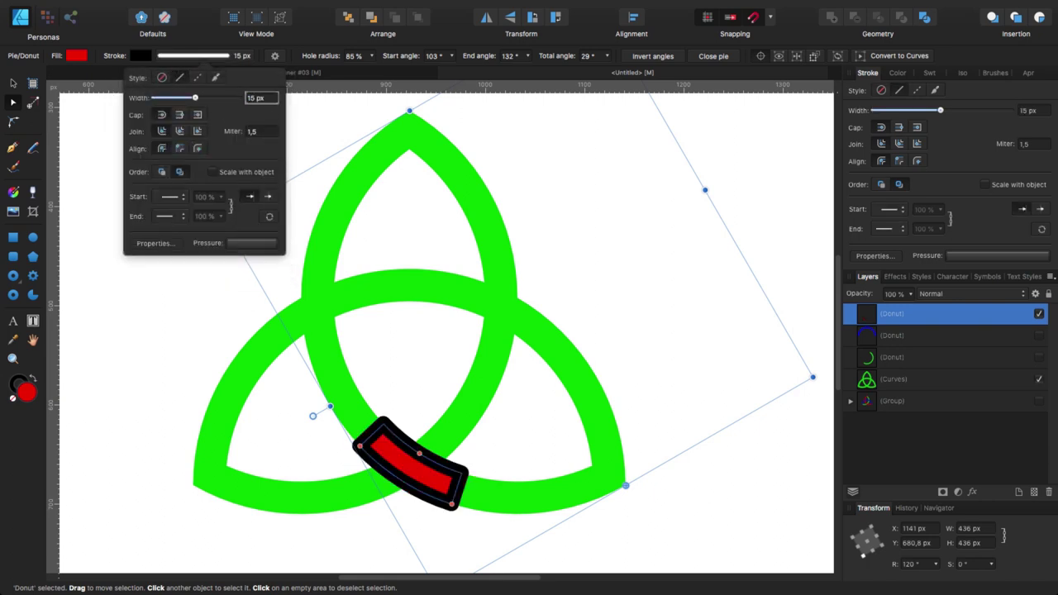
pyautogui.click(269, 97)
pyautogui.write('6')
pyautogui.press('Return')
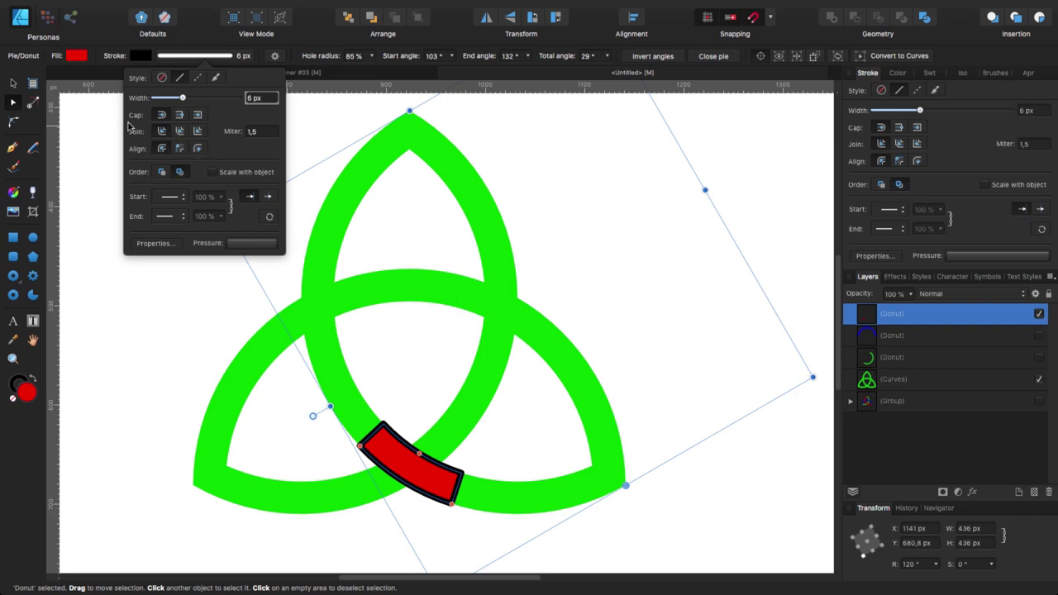
pyautogui.click(198, 115)
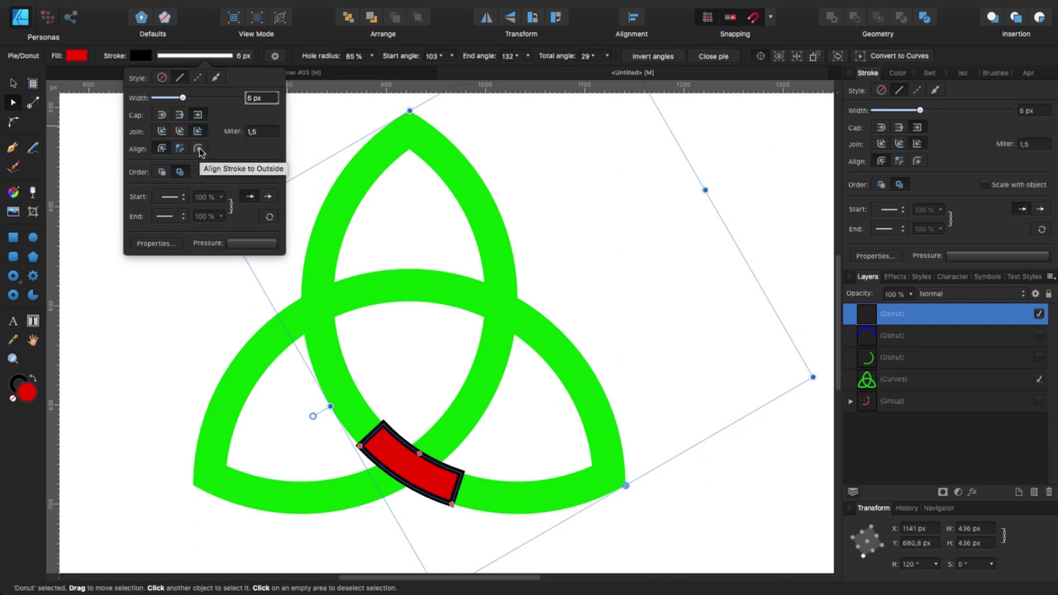
pyautogui.click(199, 150)
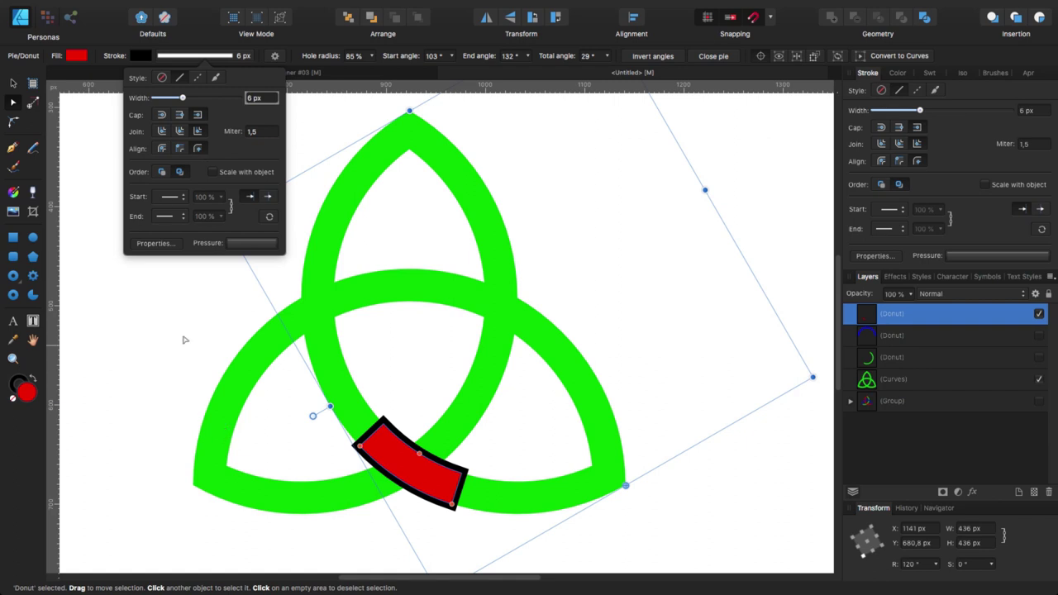
# - Expand the red segment's stroke into a separate shape and subtract that outline from the merged knot
pyautogui.click(14, 85)
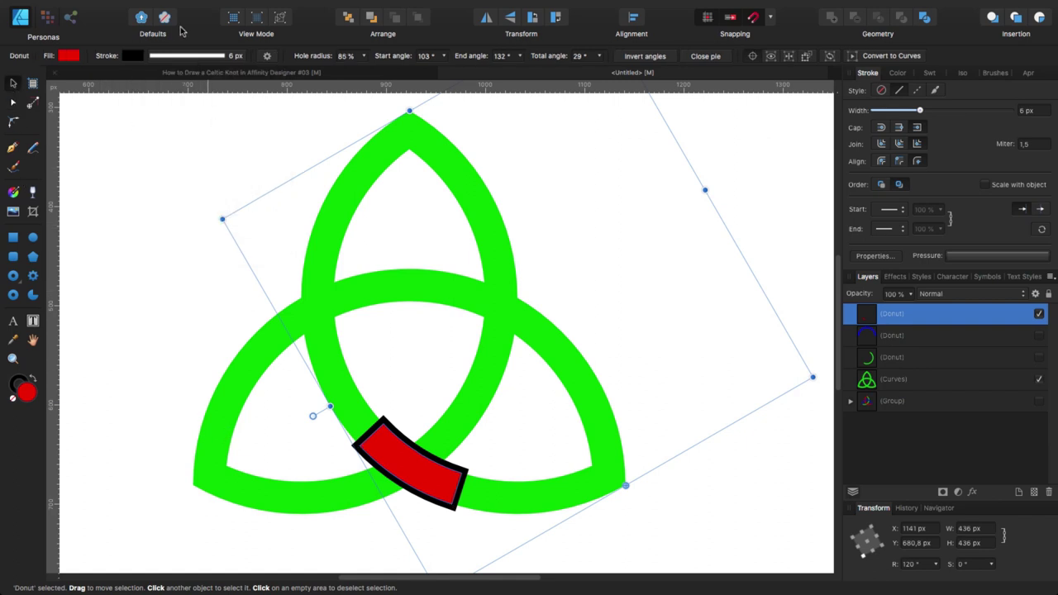
pyautogui.moveTo(113, 12)
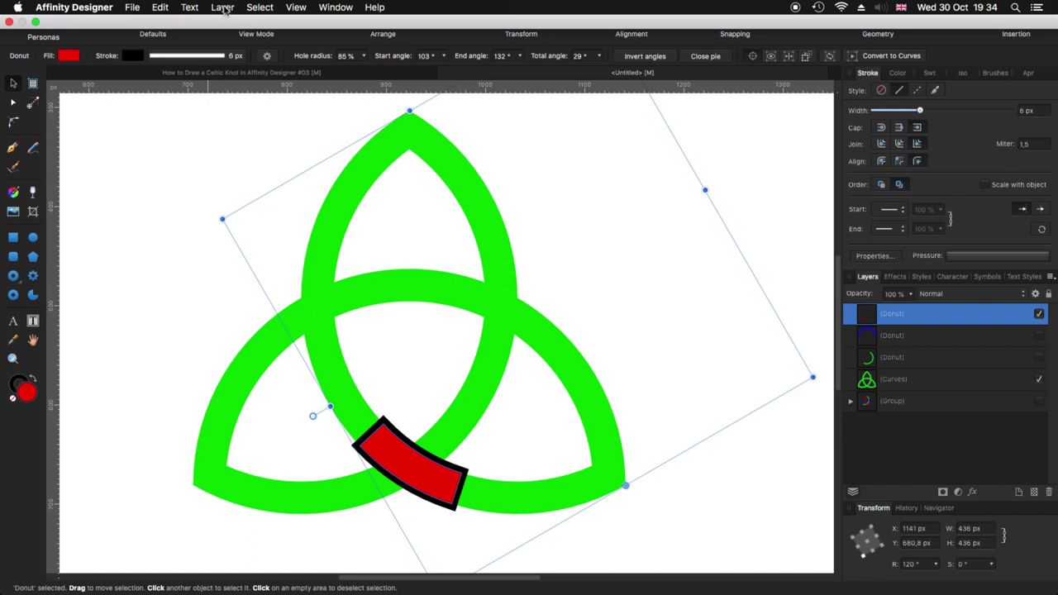
pyautogui.click(223, 8)
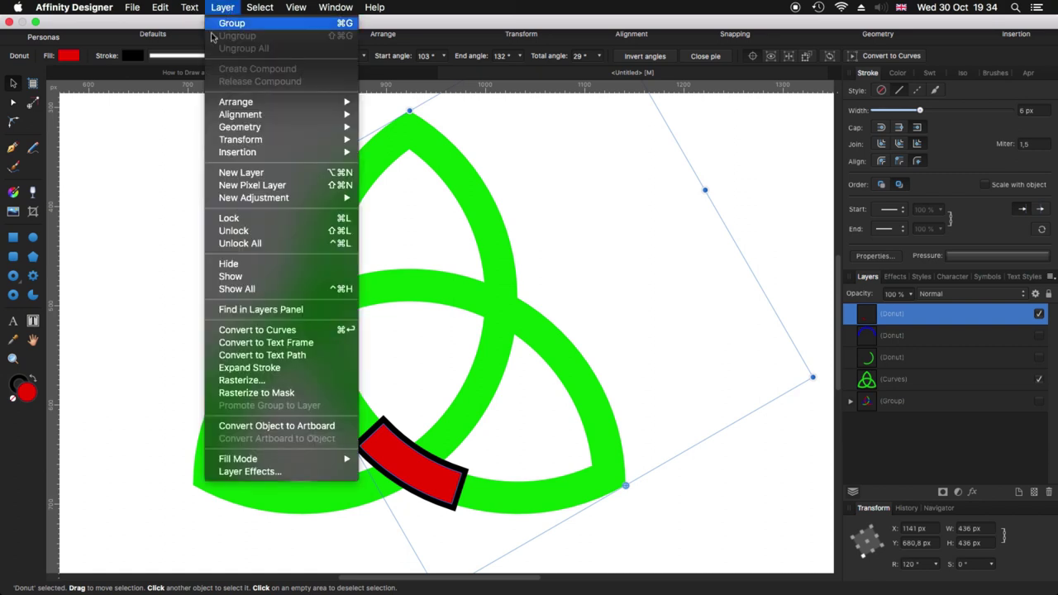
pyautogui.click(250, 368)
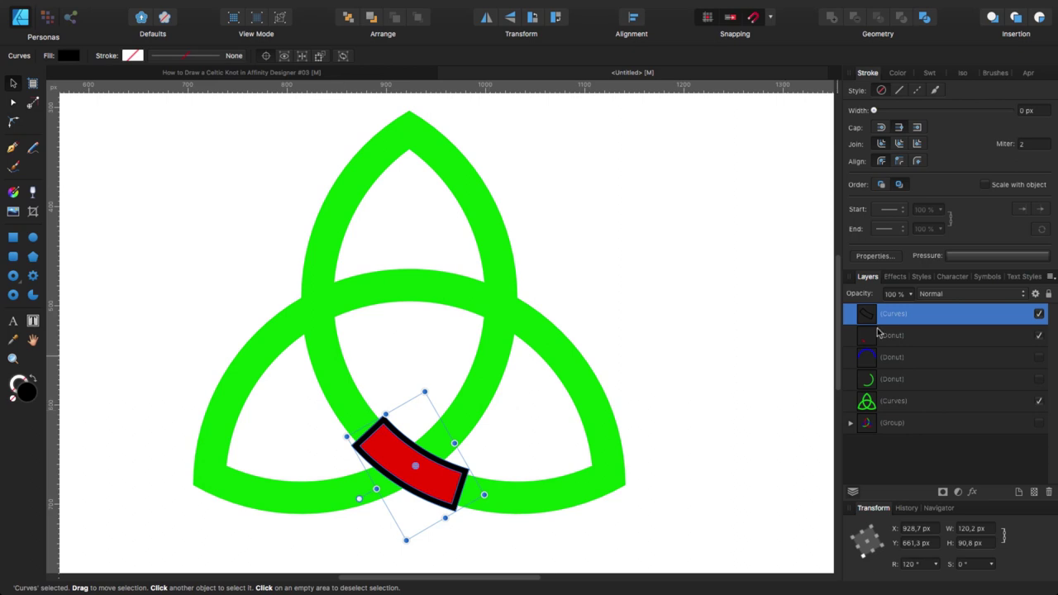
pyautogui.keyDown('shift'); pyautogui.click(330, 380); pyautogui.keyUp('shift')
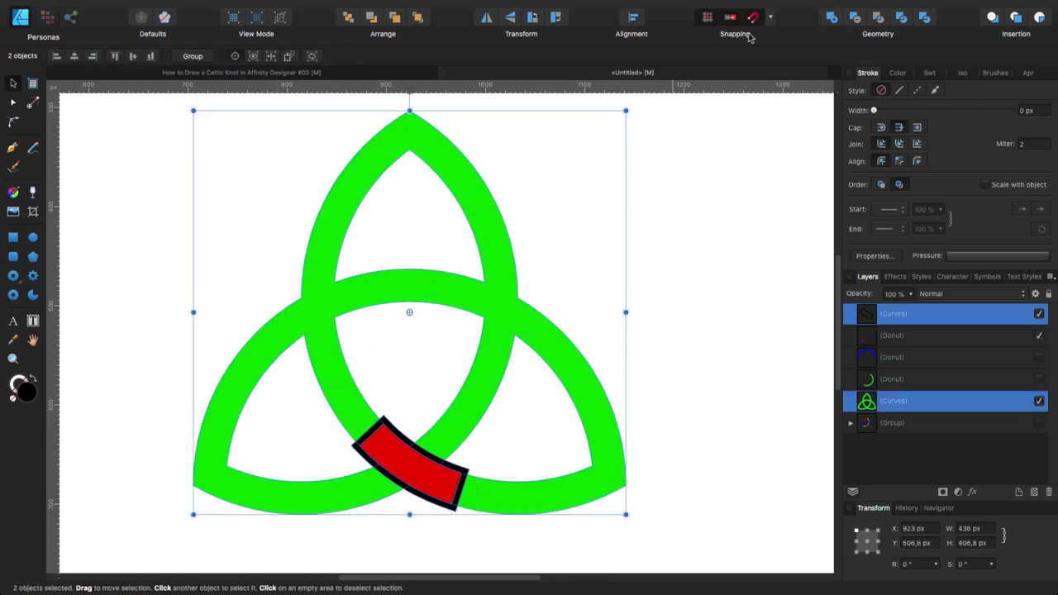
pyautogui.click(855, 19)
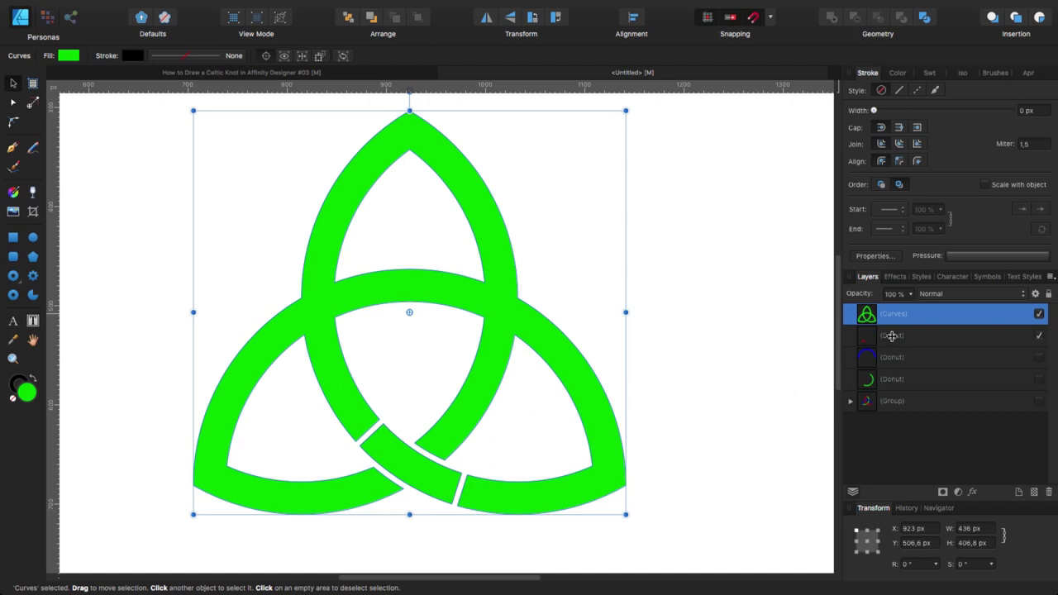
# - Bring the red segment to the front and extend it across both gaps, with start angle 90° and end angle 145°
pyautogui.click(894, 345)
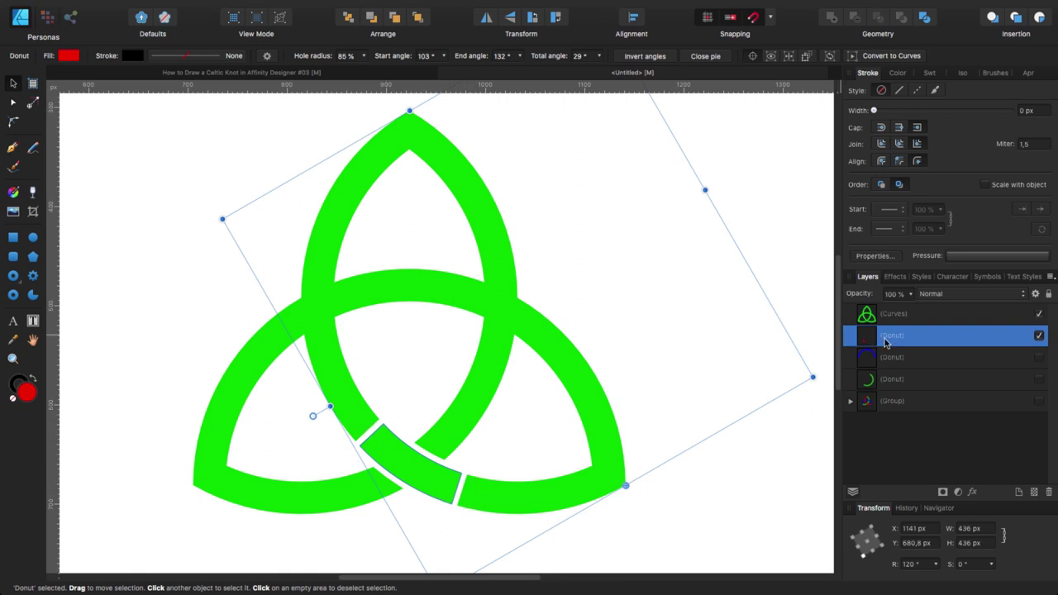
pyautogui.click(418, 16)
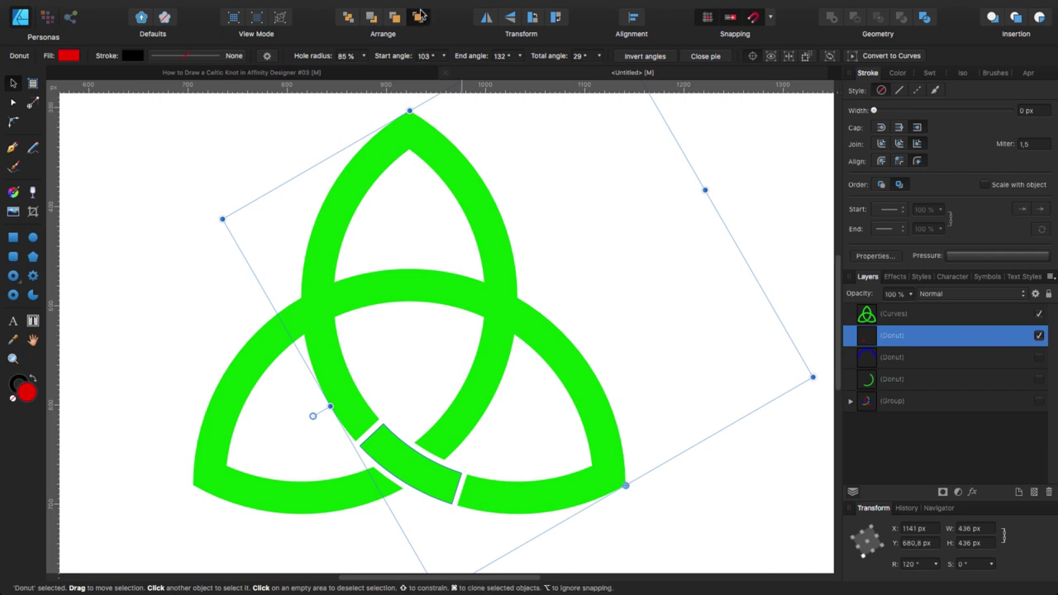
pyautogui.click(13, 101)
pyautogui.moveTo(360, 445); pyautogui.dragTo(330, 405)
pyautogui.moveTo(452, 505); pyautogui.dragTo(496, 513)
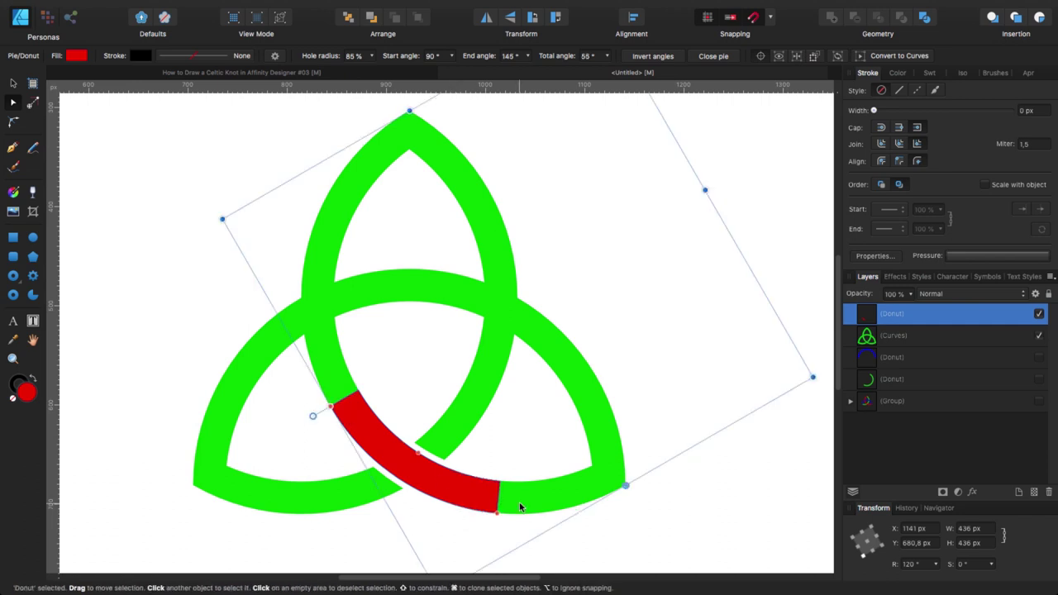
# - Merge the red segment with the green knot into a single curve using the Add operation
pyautogui.keyDown('shift'); pyautogui.click(324, 256); pyautogui.keyUp('shift')
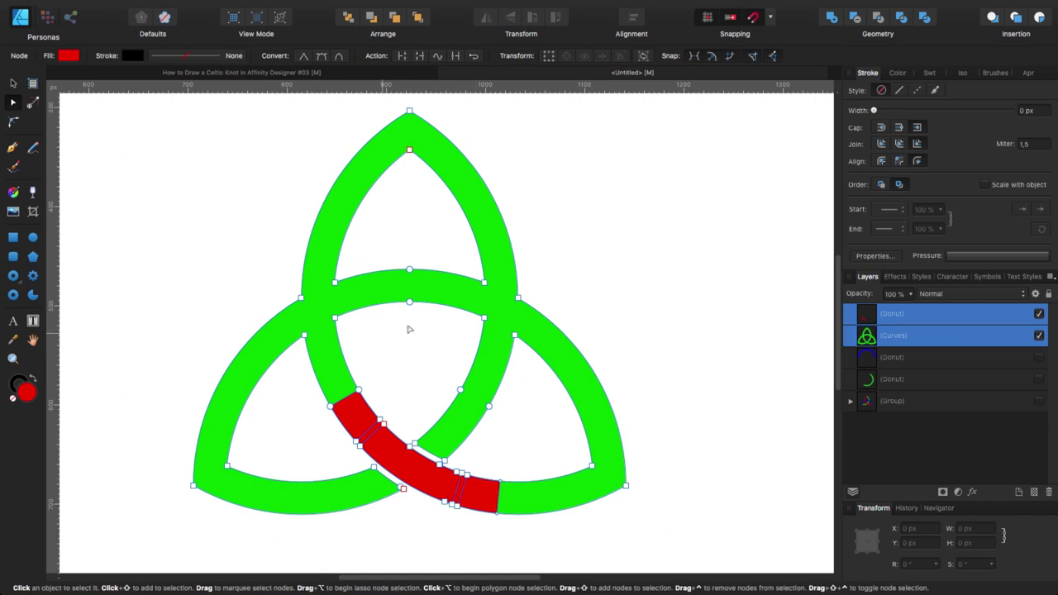
pyautogui.click(833, 18)
pyautogui.click(493, 441)
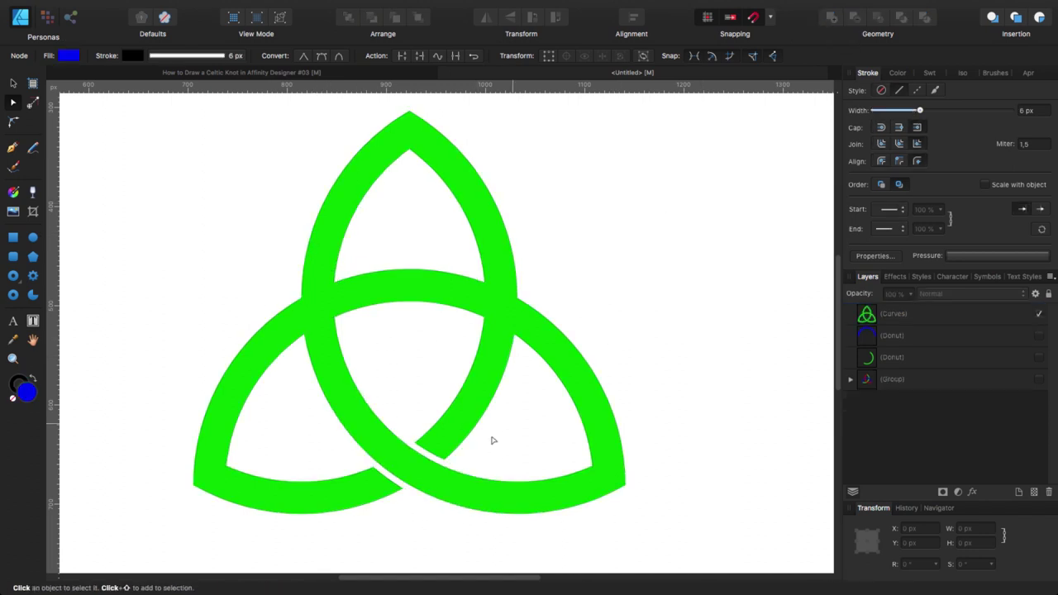
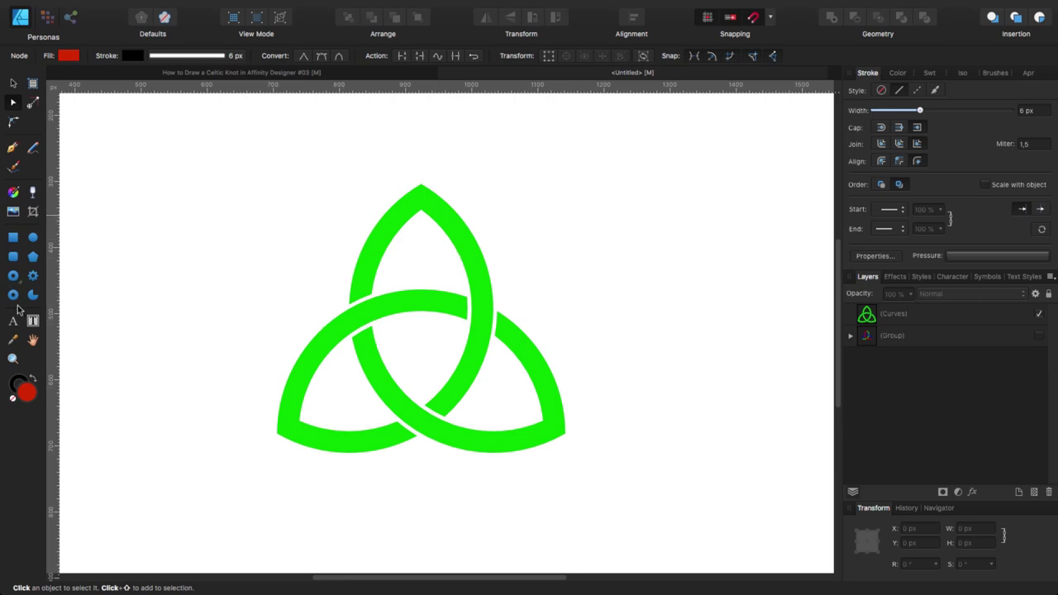
# - Draw a ring about 354 px wide over the middle of the knot, with a black fill and no stroke
pyautogui.click(14, 298)
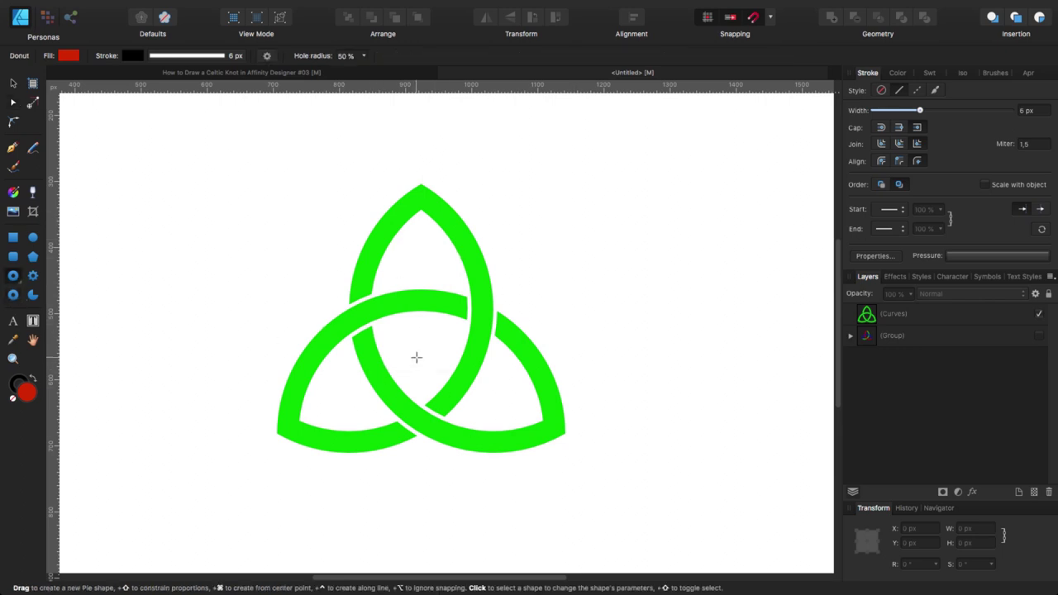
pyautogui.moveTo(416, 357)
pyautogui.mouseDown()
pyautogui.moveTo(443, 422)
pyautogui.moveTo(503, 507)
pyautogui.mouseUp()
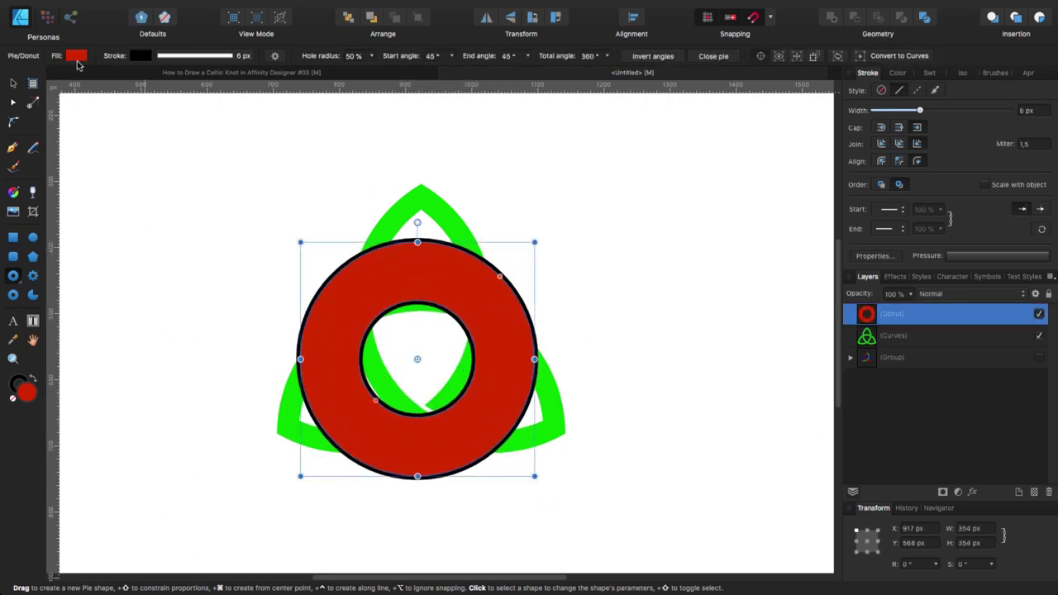
pyautogui.click(76, 56)
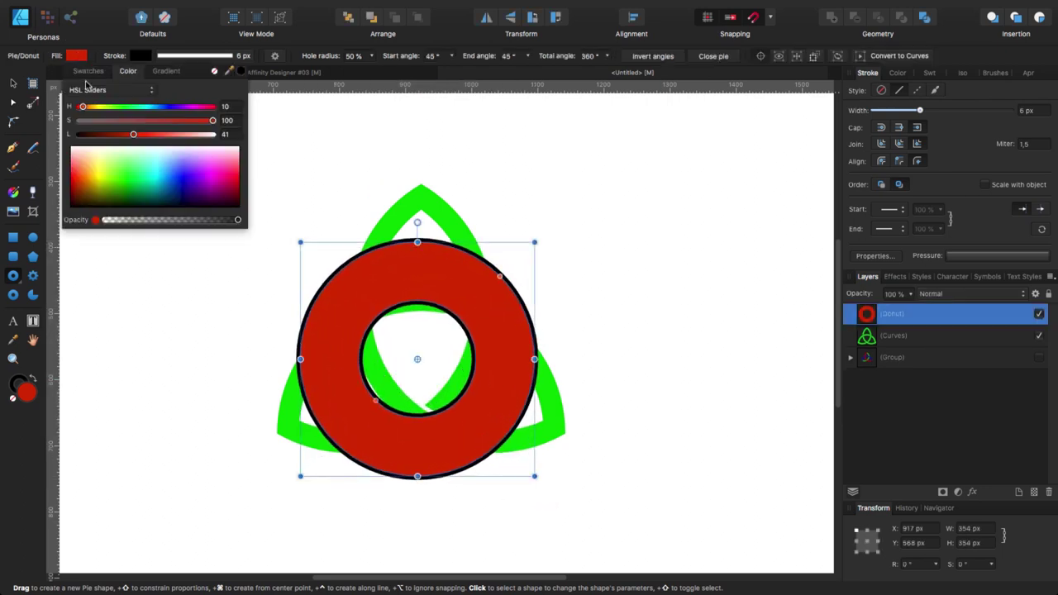
pyautogui.click(240, 72)
pyautogui.click(140, 56)
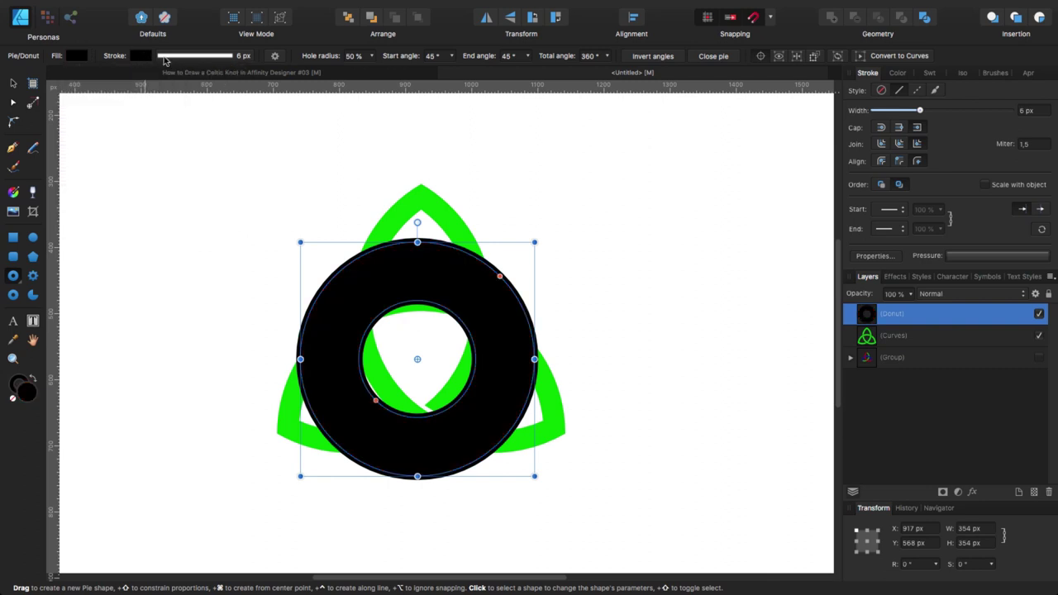
pyautogui.click(182, 56)
pyautogui.click(161, 77)
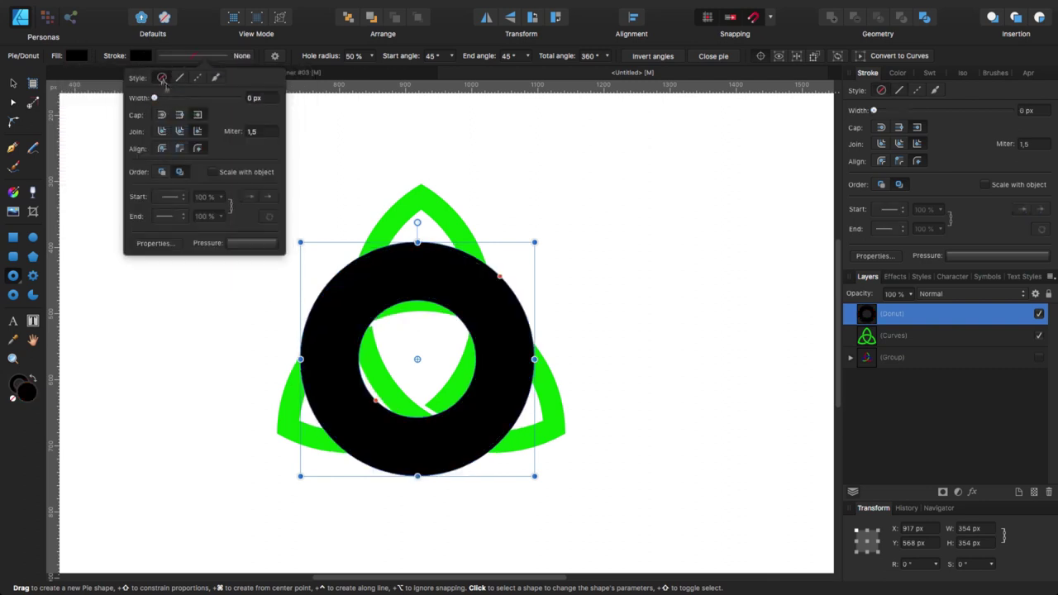
# - Widen the black ring's hole radius to about 92% and align the ring horizontally with the knot's centre
pyautogui.click(13, 102)
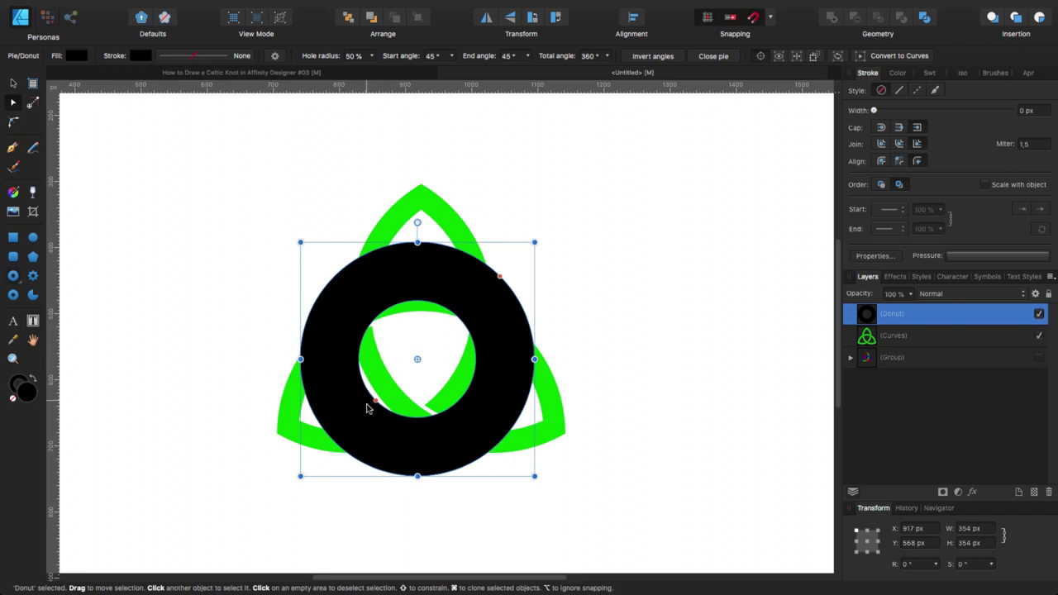
pyautogui.moveTo(375, 400); pyautogui.dragTo(341, 434)
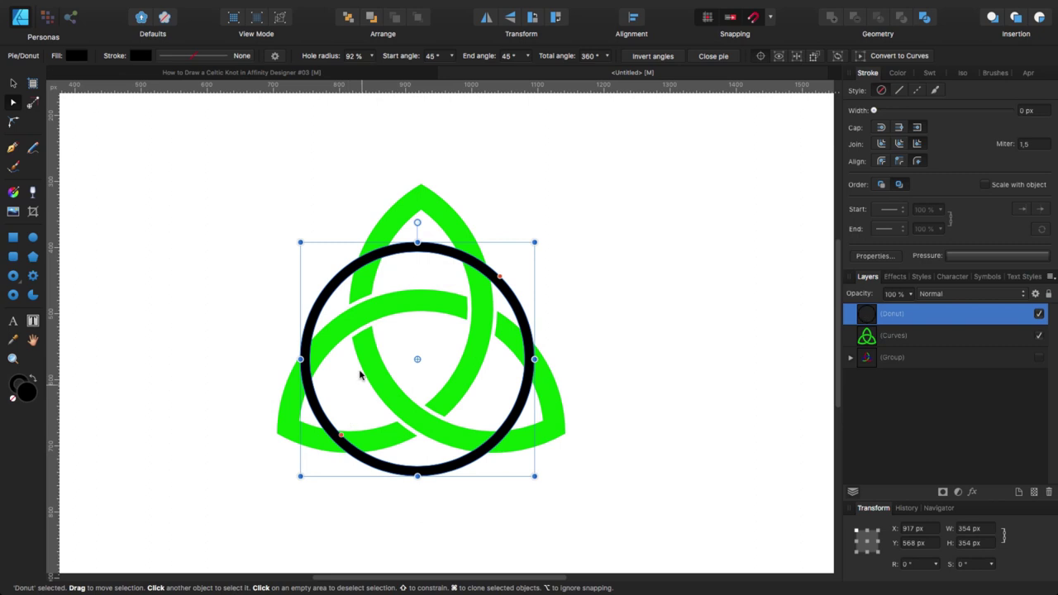
pyautogui.click(14, 86)
pyautogui.moveTo(314, 324); pyautogui.dragTo(313, 308)
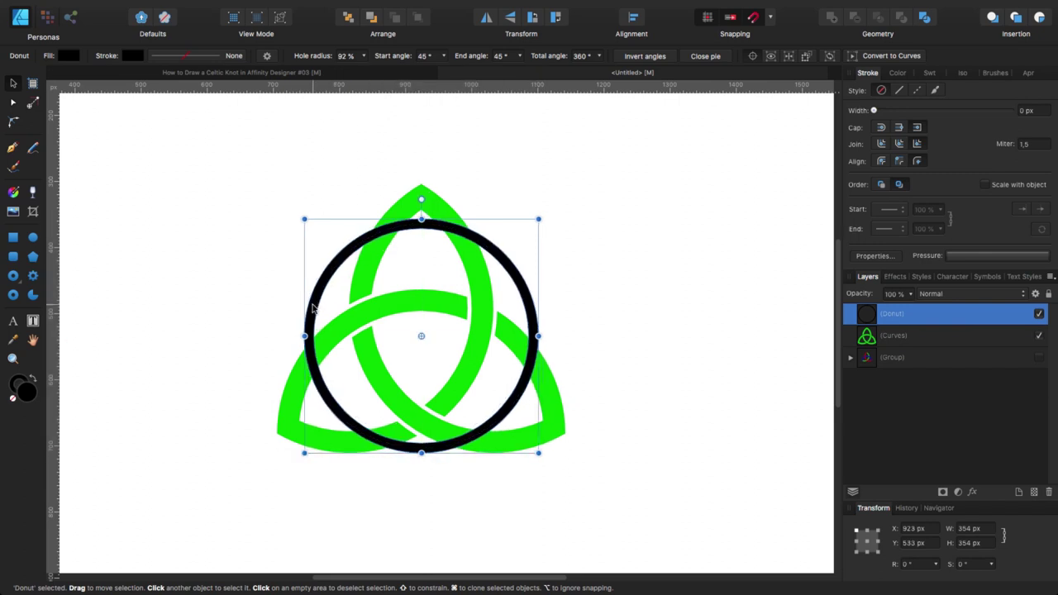
pyautogui.click(294, 504)
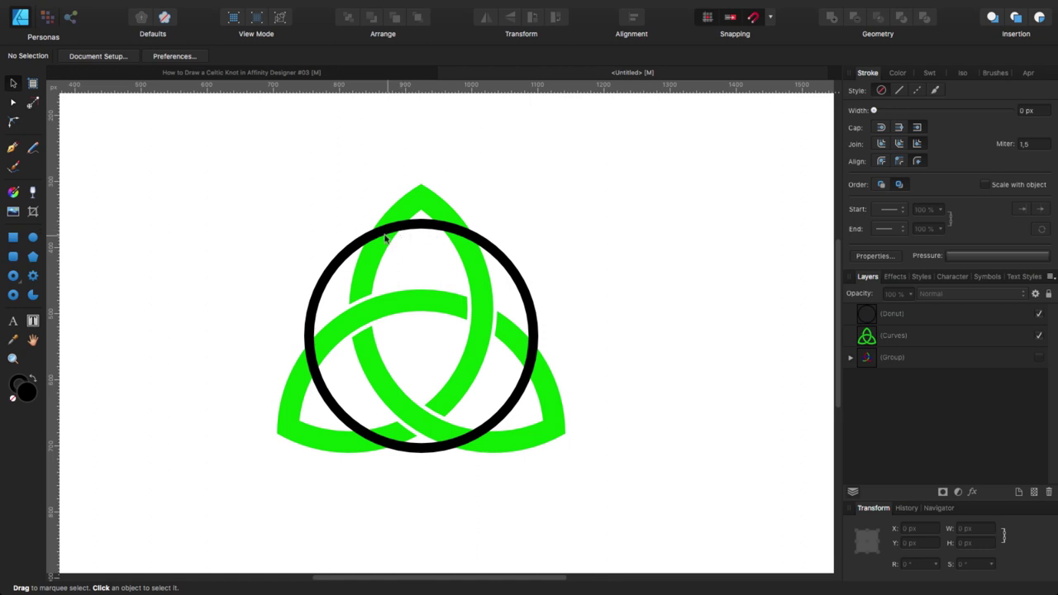
# - Set the ring's hole radius to 93%, shrink the ring to about 336 px and shift it slightly down the knot
pyautogui.click(424, 234)
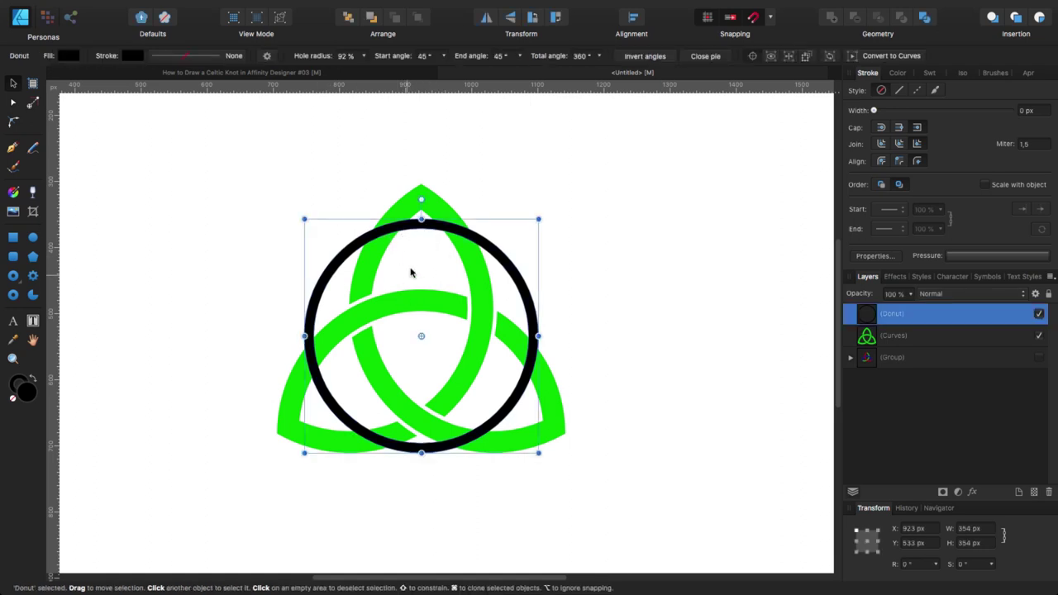
pyautogui.click(364, 60)
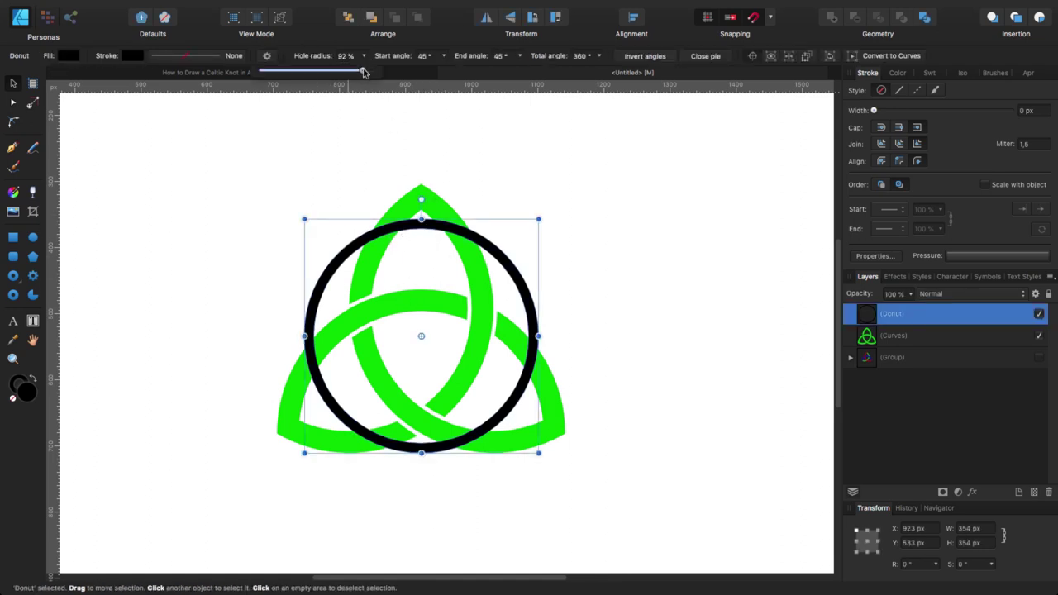
pyautogui.moveTo(364, 73); pyautogui.dragTo(367, 73)
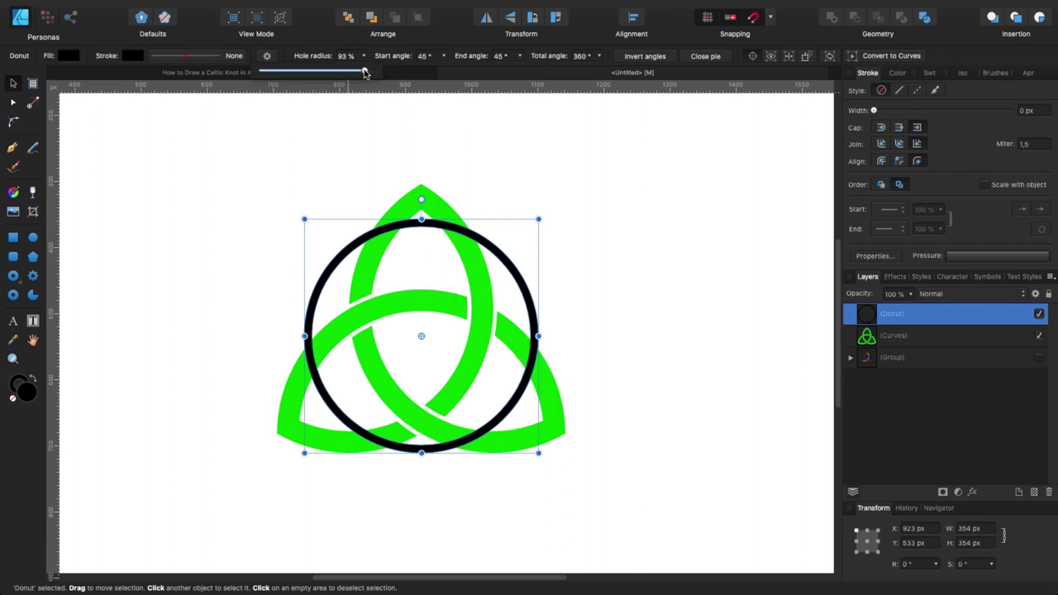
pyautogui.moveTo(539, 219); pyautogui.dragTo(534, 225)
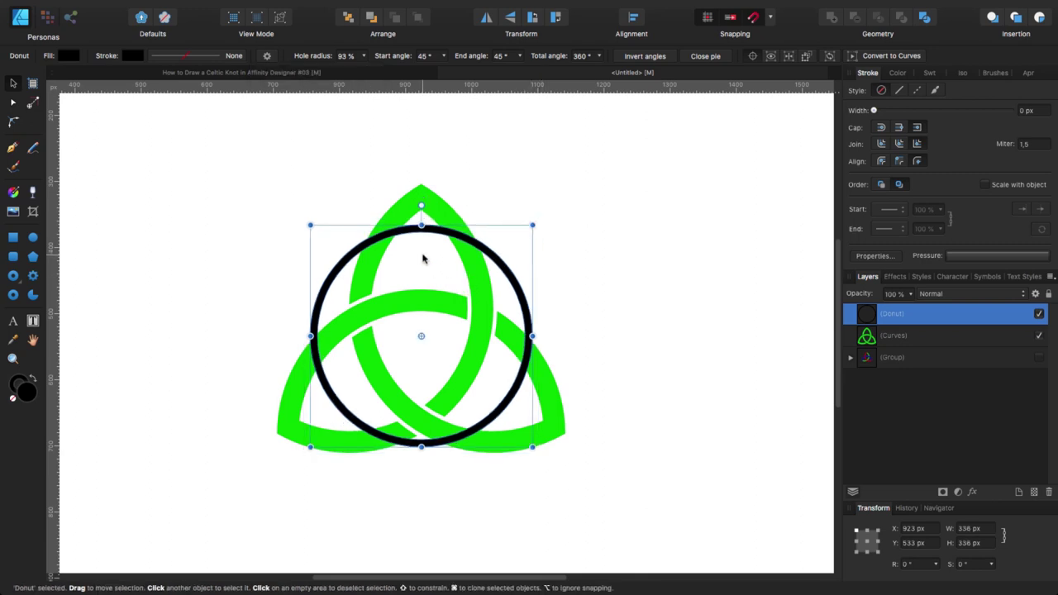
pyautogui.moveTo(422, 258); pyautogui.dragTo(425, 266)
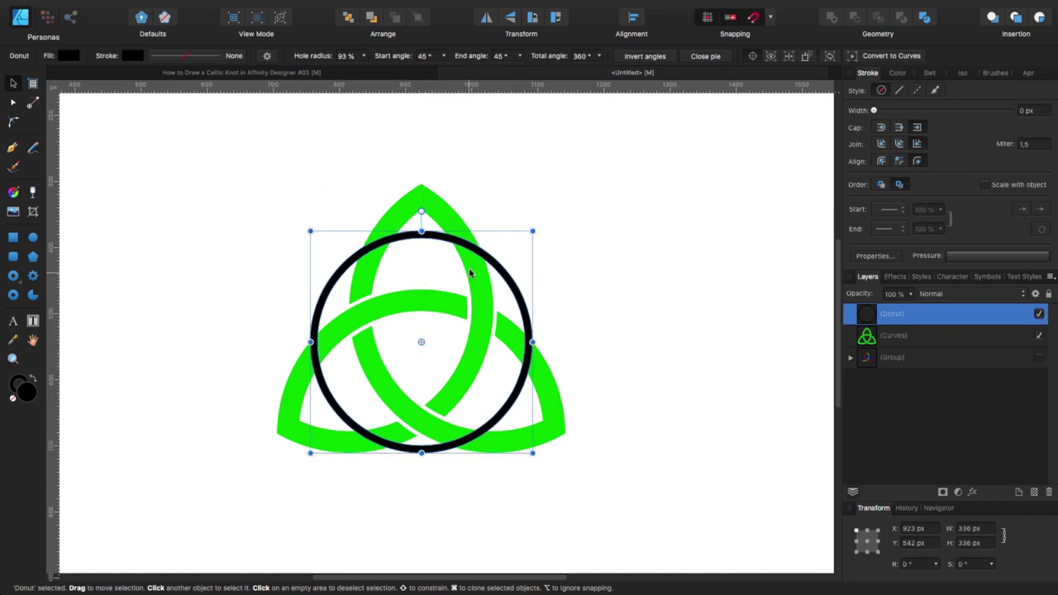
pyautogui.click(564, 247)
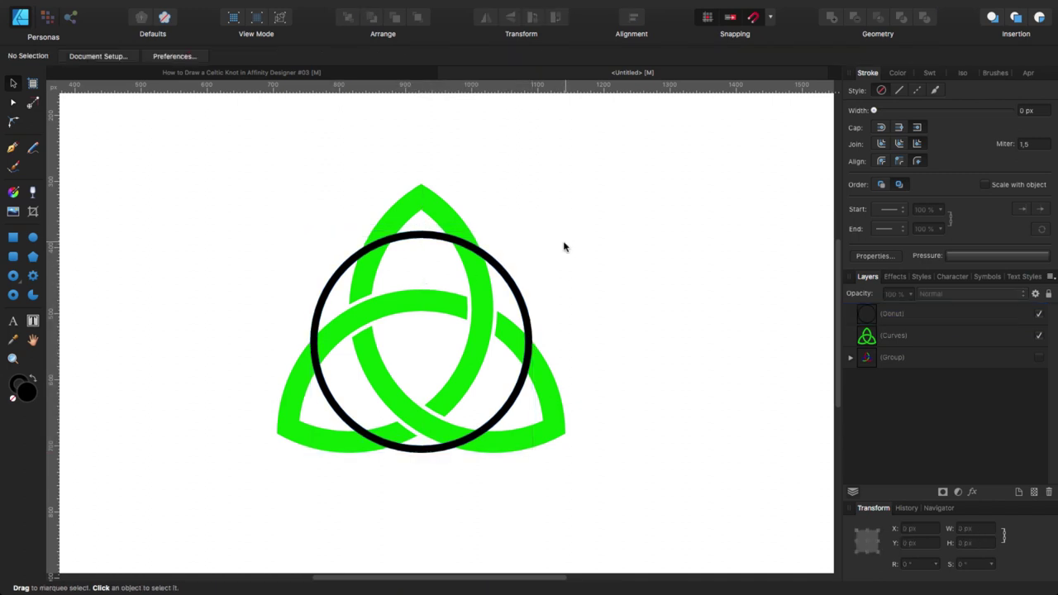
# - Make the hidden group of original arches visible and ungroup it
pyautogui.click(516, 399)
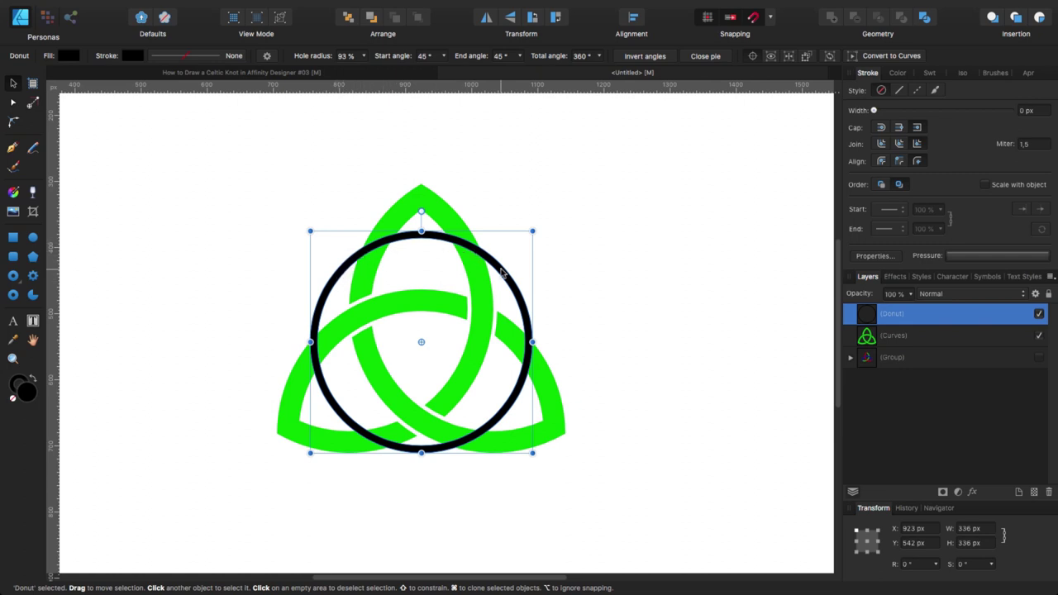
pyautogui.click(916, 363)
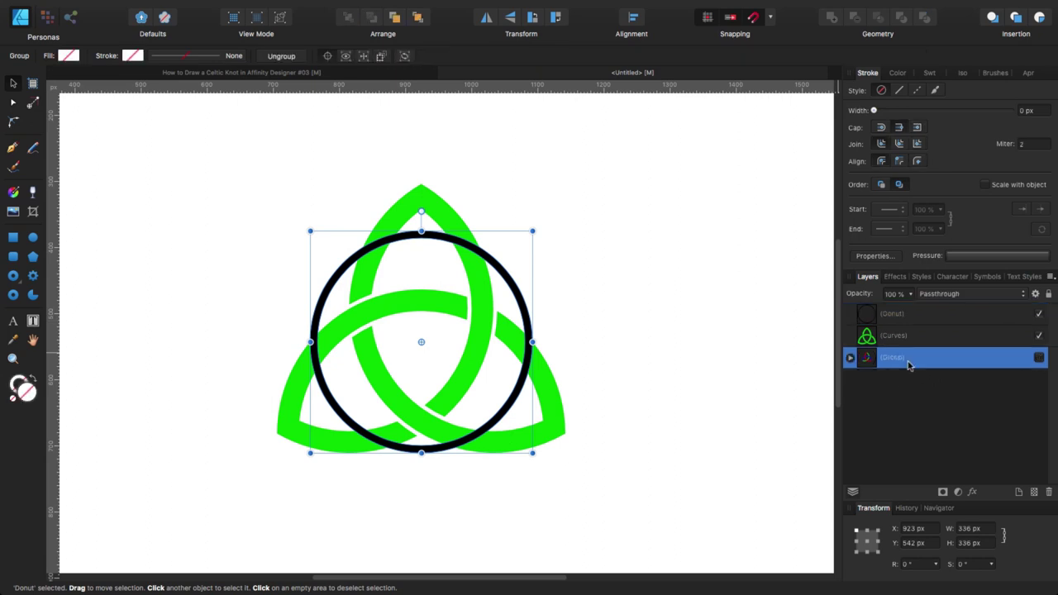
pyautogui.click(1040, 358)
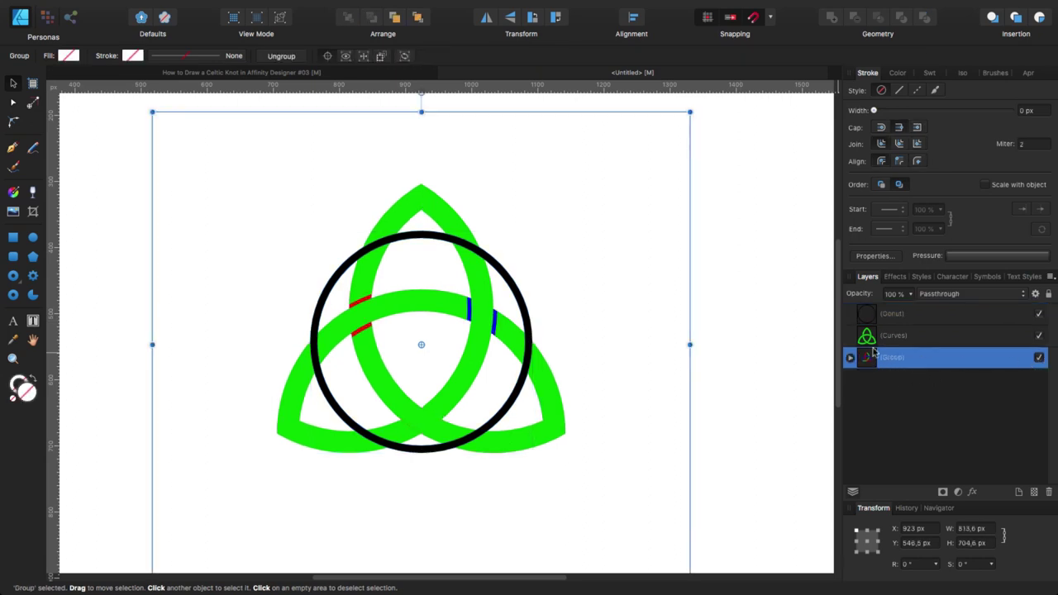
pyautogui.press('super+shift+g')
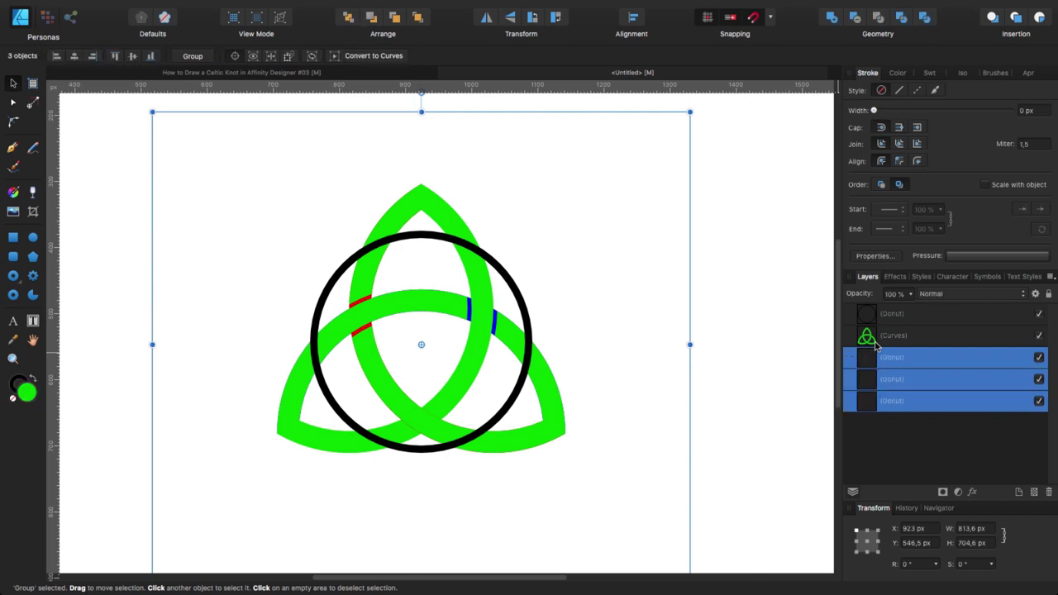
pyautogui.click(879, 445)
# - Recolour the original green arch to yellow by setting its fill hue to about 49
pyautogui.click(883, 400)
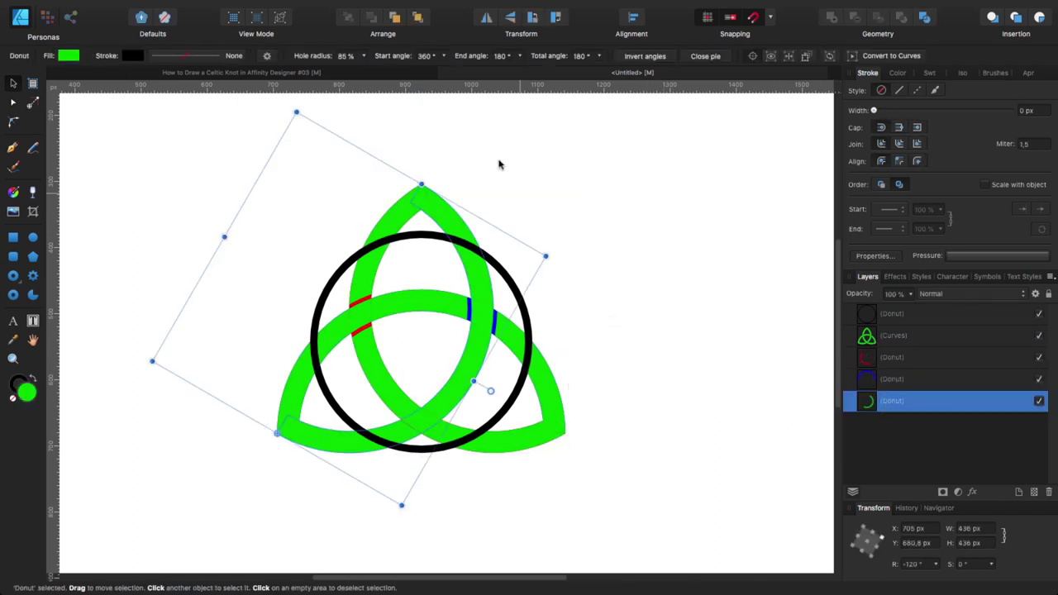
pyautogui.click(68, 58)
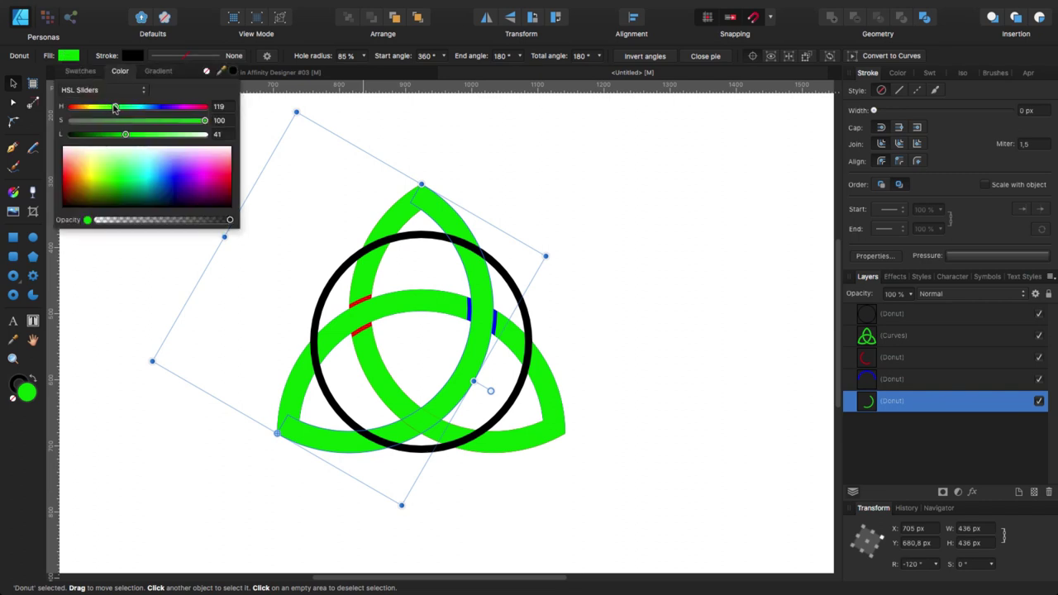
pyautogui.moveTo(117, 110); pyautogui.dragTo(89, 113)
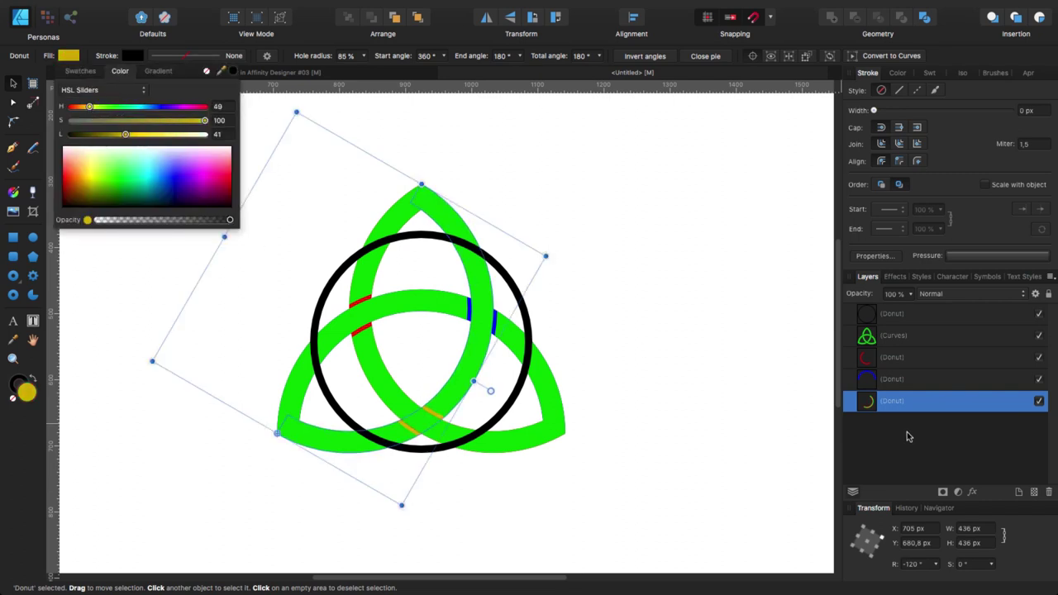
pyautogui.click(885, 360)
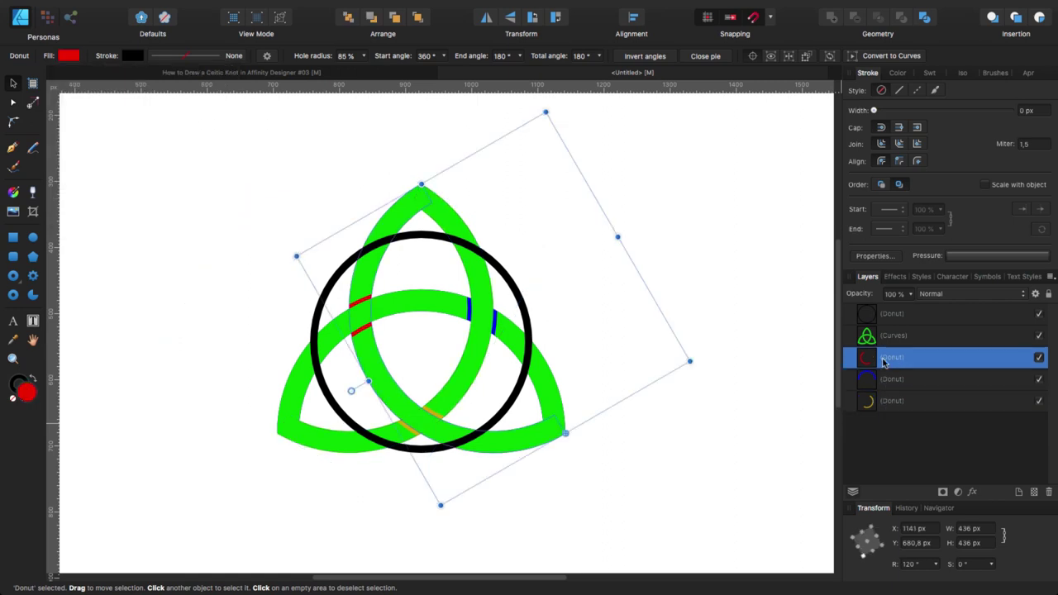
pyautogui.moveTo(869, 365); pyautogui.dragTo(868, 331)
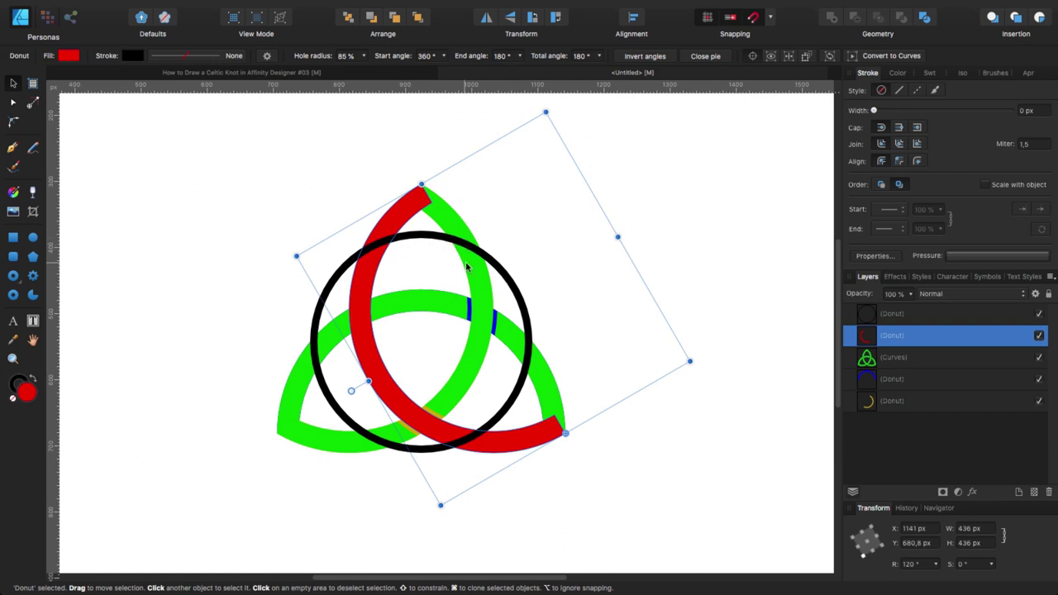
pyautogui.moveTo(876, 338)
pyautogui.mouseDown()
pyautogui.moveTo(870, 413)
pyautogui.moveTo(866, 344)
pyautogui.mouseUp()
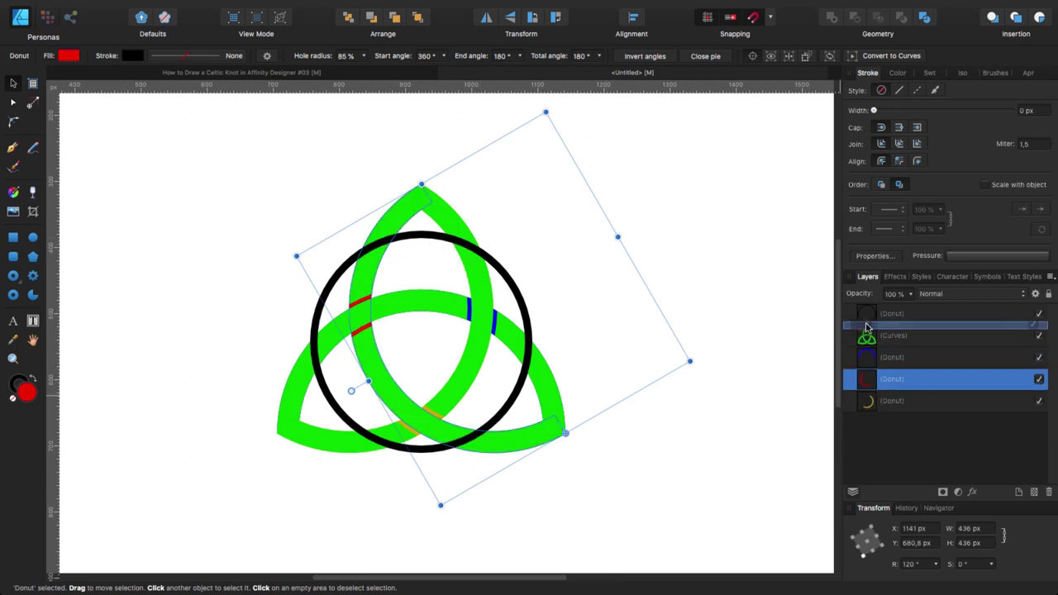
# - Bring the yellow arch to the front of the stack, above the black ring and the knot
pyautogui.moveTo(868, 401); pyautogui.dragTo(868, 325)
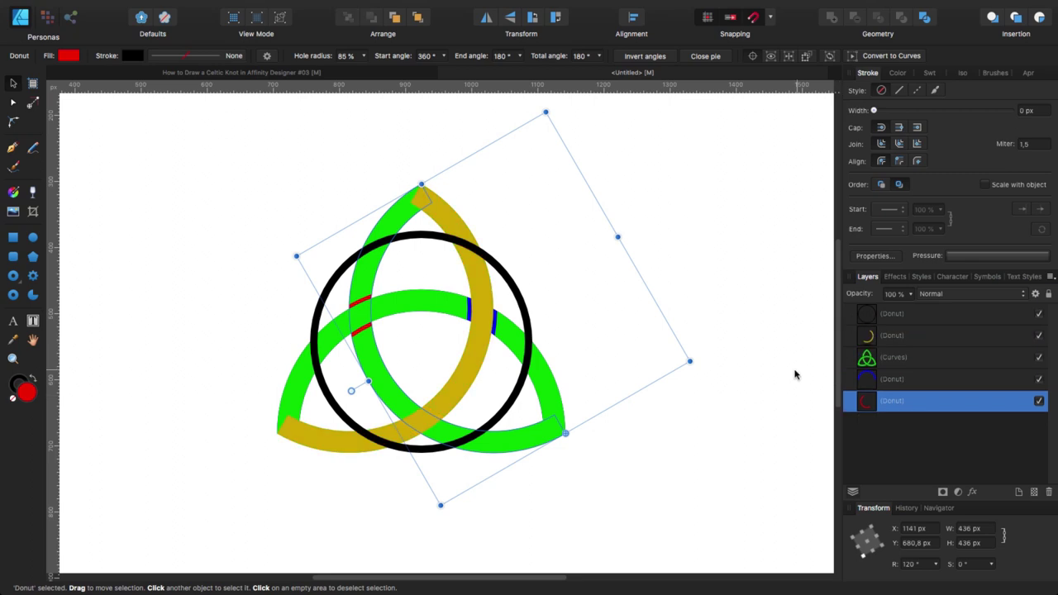
pyautogui.click(410, 18)
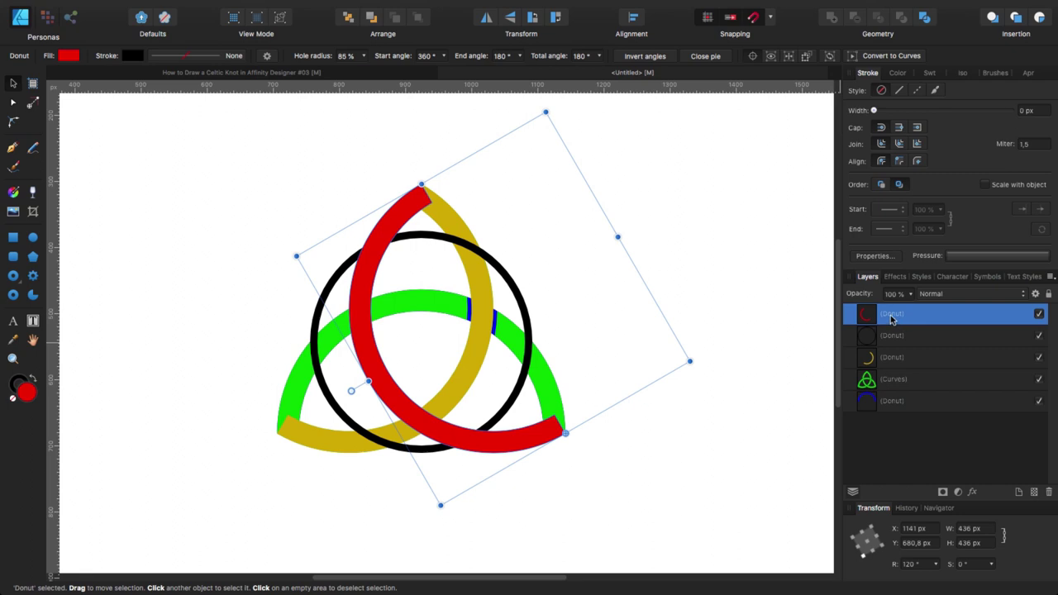
pyautogui.click(350, 16)
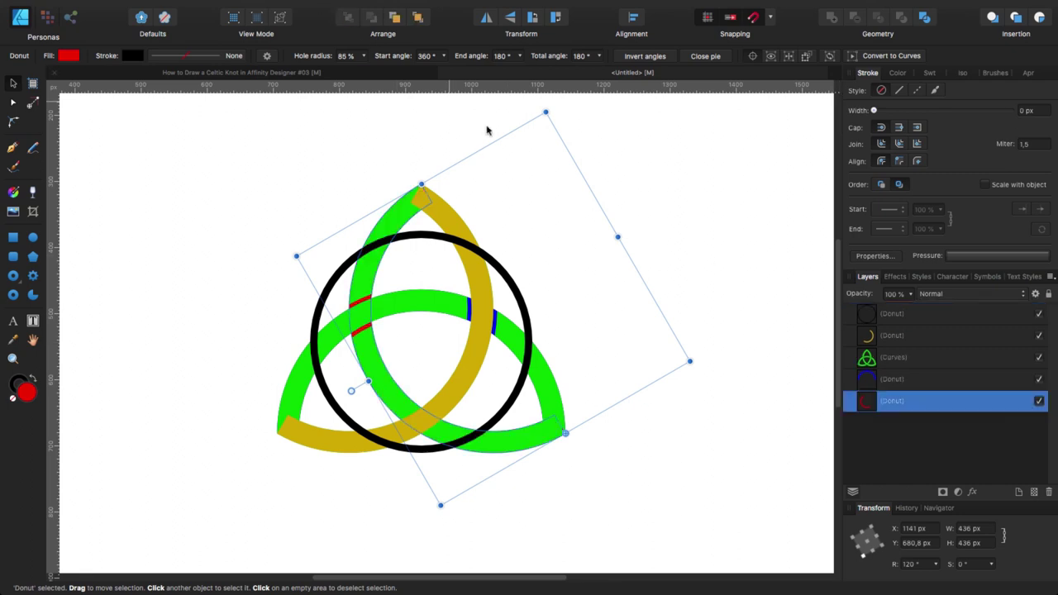
pyautogui.click(891, 340)
pyautogui.click(419, 17)
pyautogui.click(633, 217)
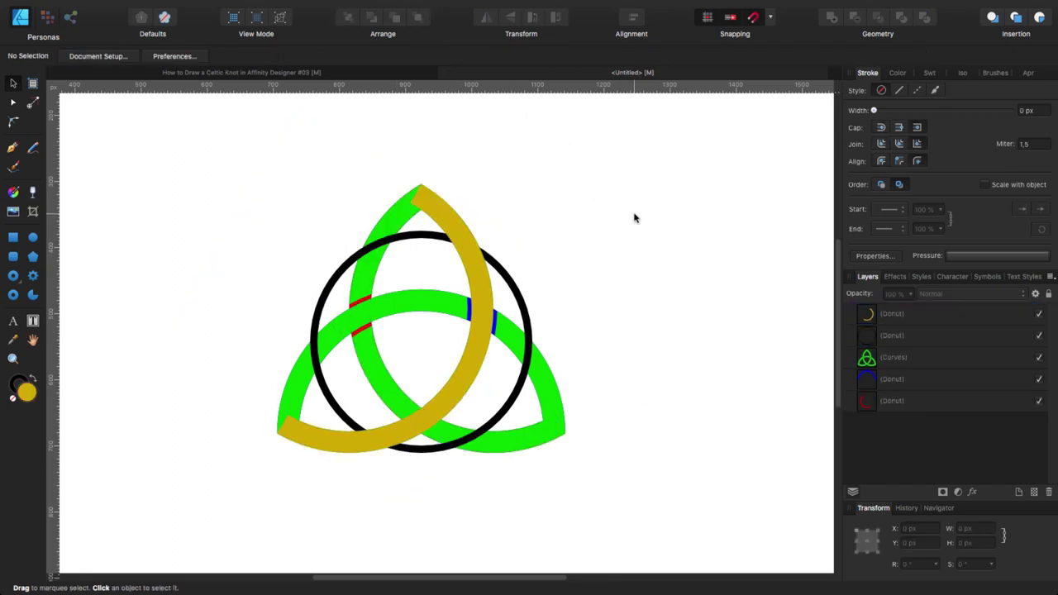
# - Shorten the yellow arch to a short segment over the ring's upper-right crossing, with start angle about 134° and end angle about 162°
pyautogui.click(446, 210)
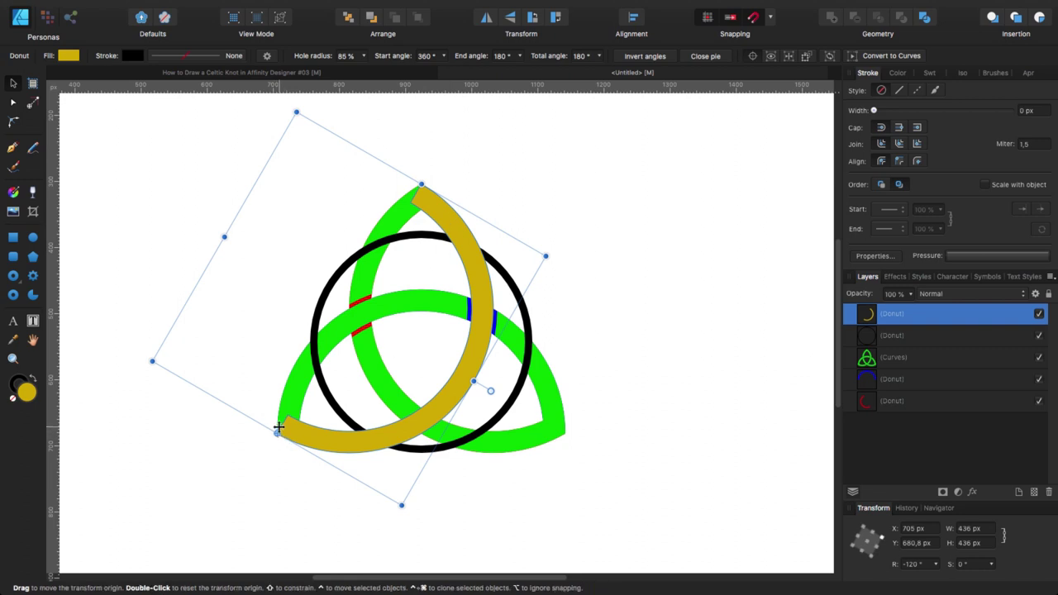
pyautogui.click(13, 104)
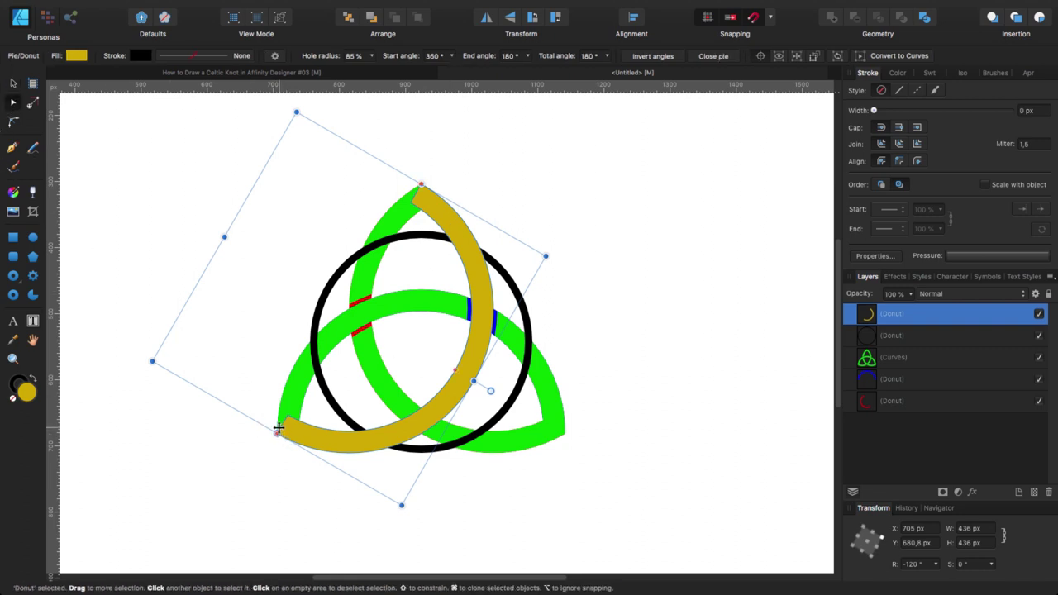
pyautogui.moveTo(277, 433); pyautogui.dragTo(487, 276)
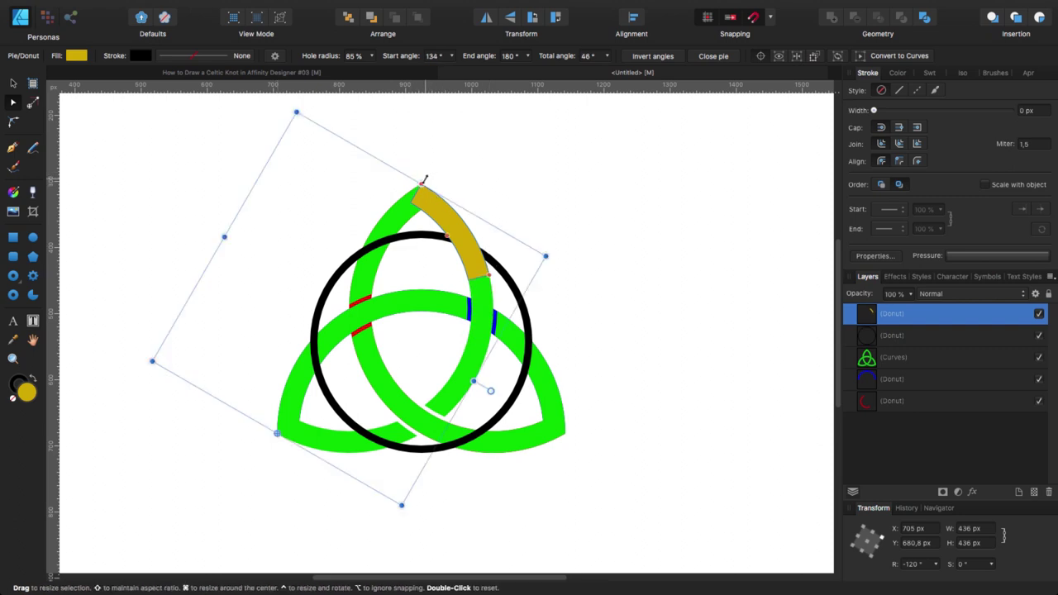
pyautogui.moveTo(420, 186); pyautogui.dragTo(457, 209)
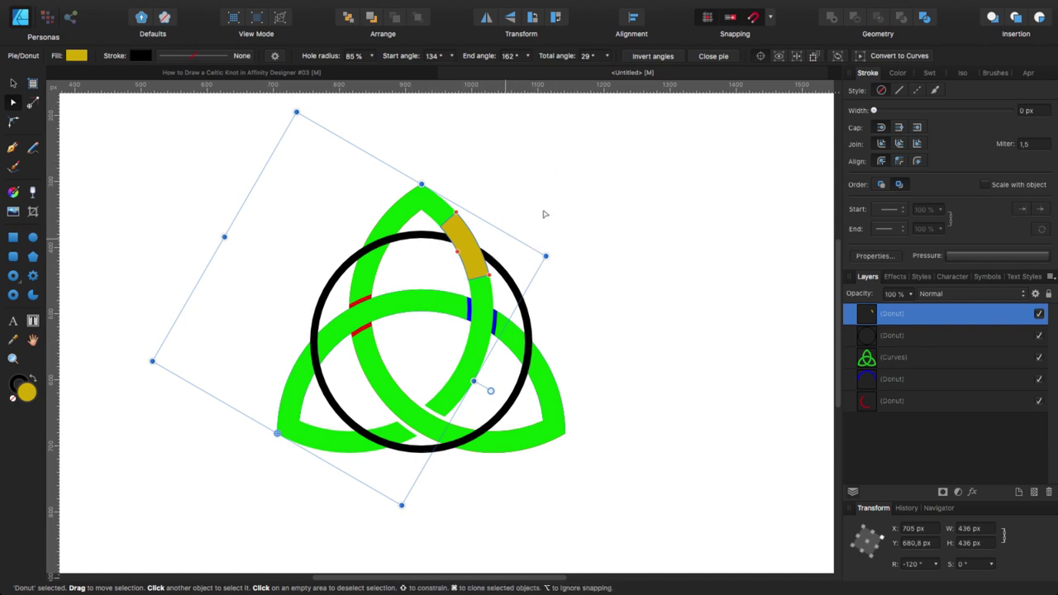
# - Give the yellow segment a 6 px black stroke and expand that stroke into a separate shape
pyautogui.press('v')
pyautogui.click(133, 55)
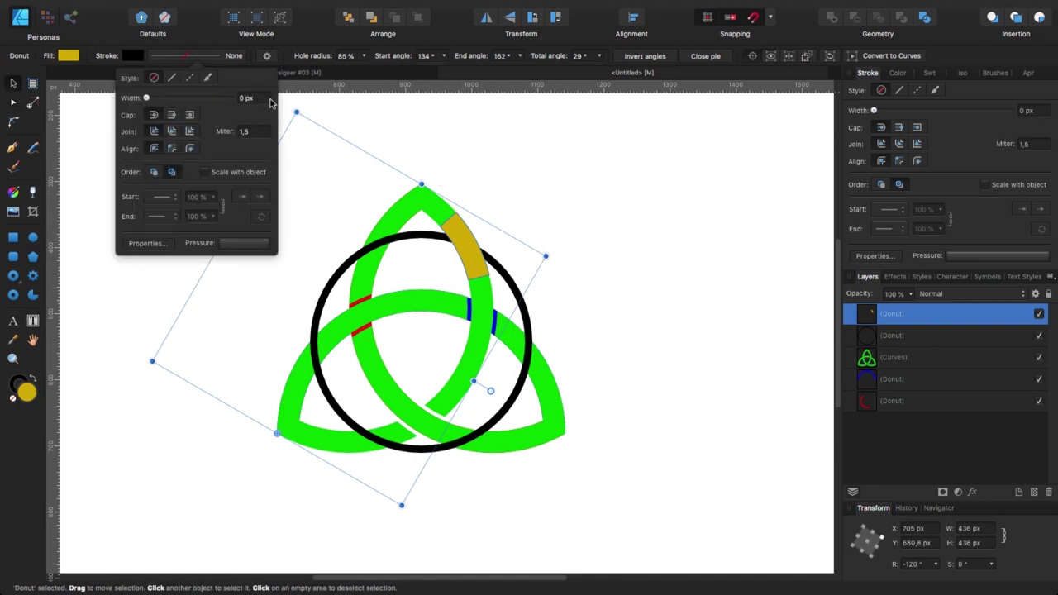
pyautogui.moveTo(147, 98); pyautogui.dragTo(175, 97)
pyautogui.click(222, 6)
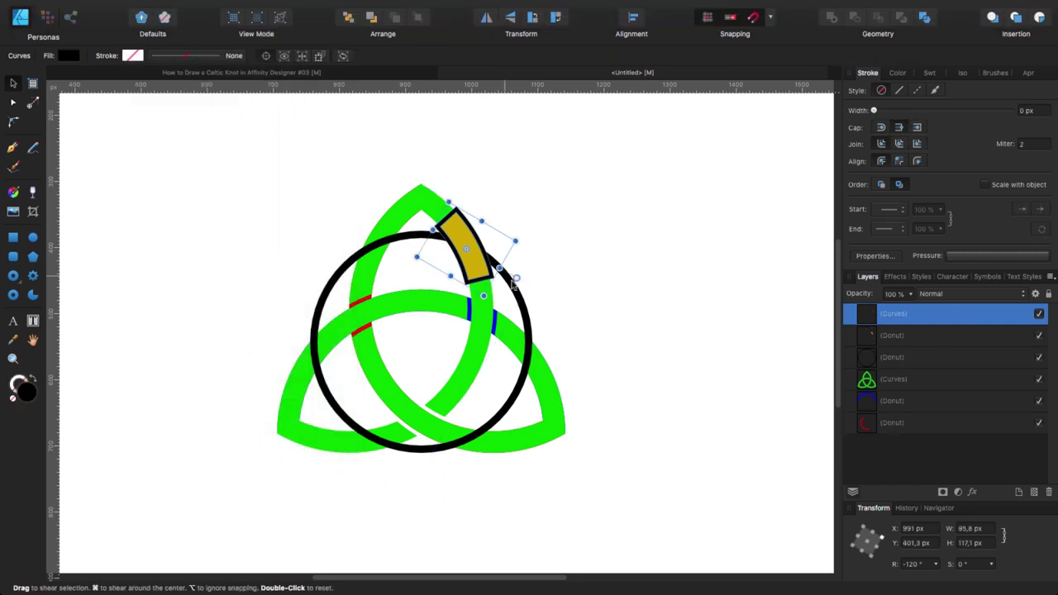
# - Cut the expanded outline out of the ring and delete the yellow segment with the leftover ring piece
pyautogui.press('Escape')
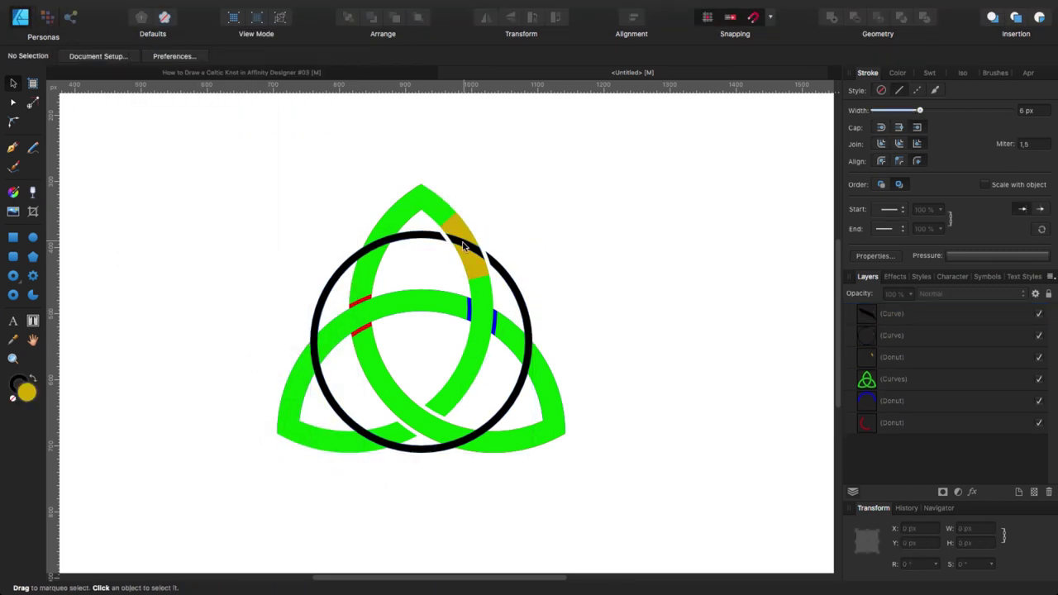
pyautogui.click(892, 334)
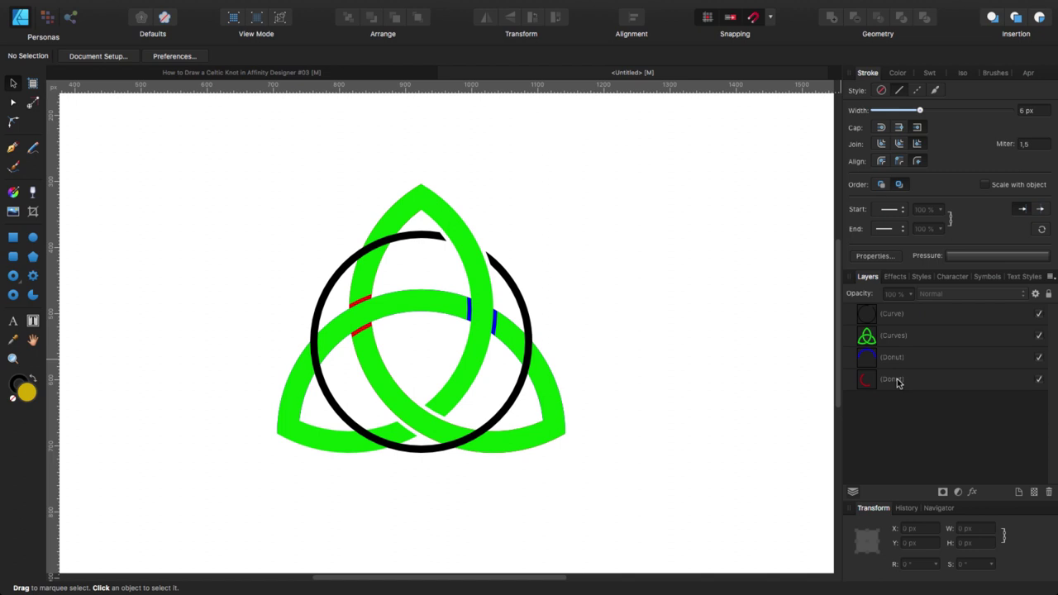
# - Bring the red arch to the front and shorten it over the ring's lower-right crossing, from about 126° to 155°
pyautogui.moveTo(898, 382); pyautogui.dragTo(893, 312)
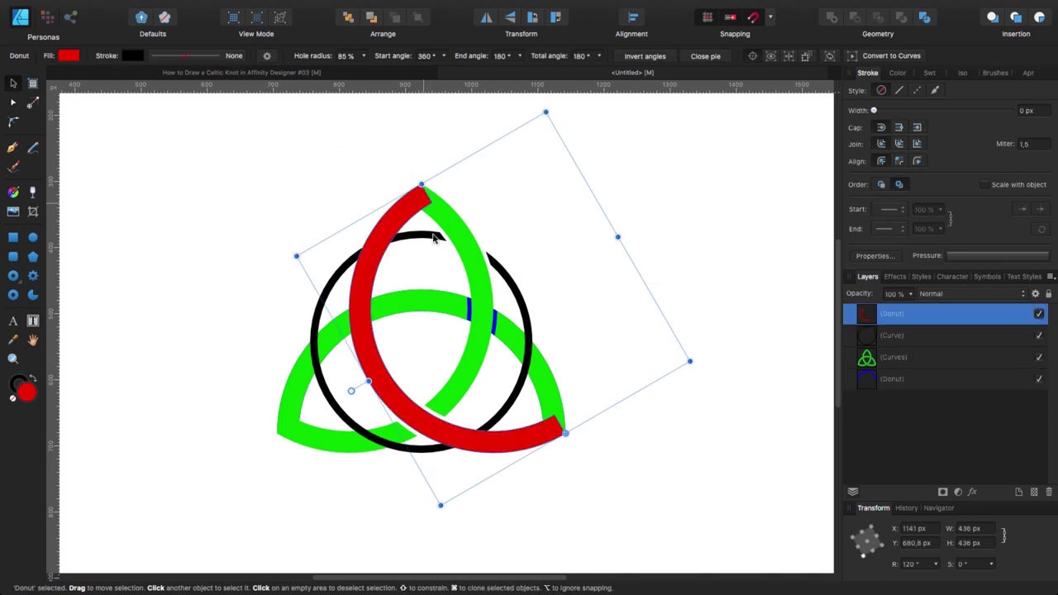
pyautogui.press('a')
pyautogui.moveTo(415, 200); pyautogui.dragTo(453, 397)
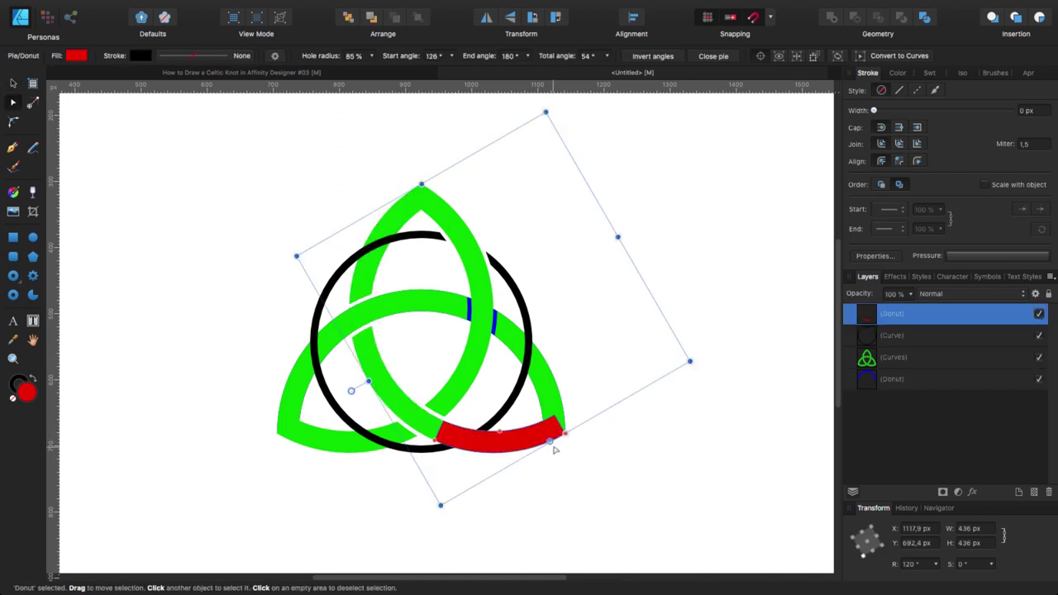
pyautogui.moveTo(563, 429); pyautogui.dragTo(504, 448)
# - Apply a 6 px black stroke to the red segment and expand the stroke into its own shape
pyautogui.click(192, 55)
pyautogui.click(213, 99)
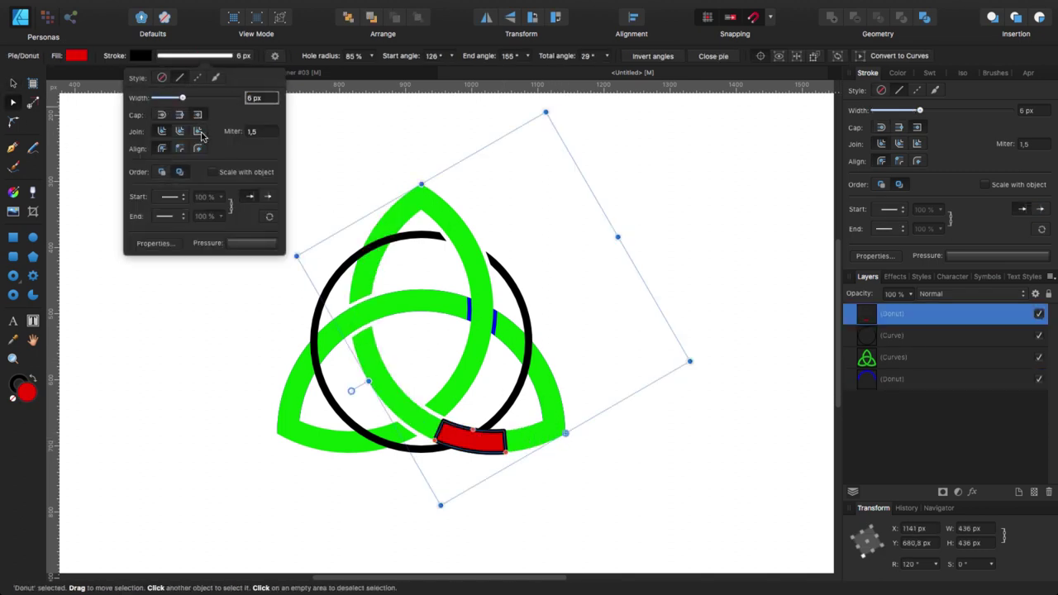
pyautogui.click(218, 6)
pyautogui.click(259, 369)
pyautogui.press('v')
# - Cut the red segment's expanded outline out of the ring and delete the segment and leftover piece
pyautogui.keyDown('super'); pyautogui.click(893, 357); pyautogui.keyUp('super')
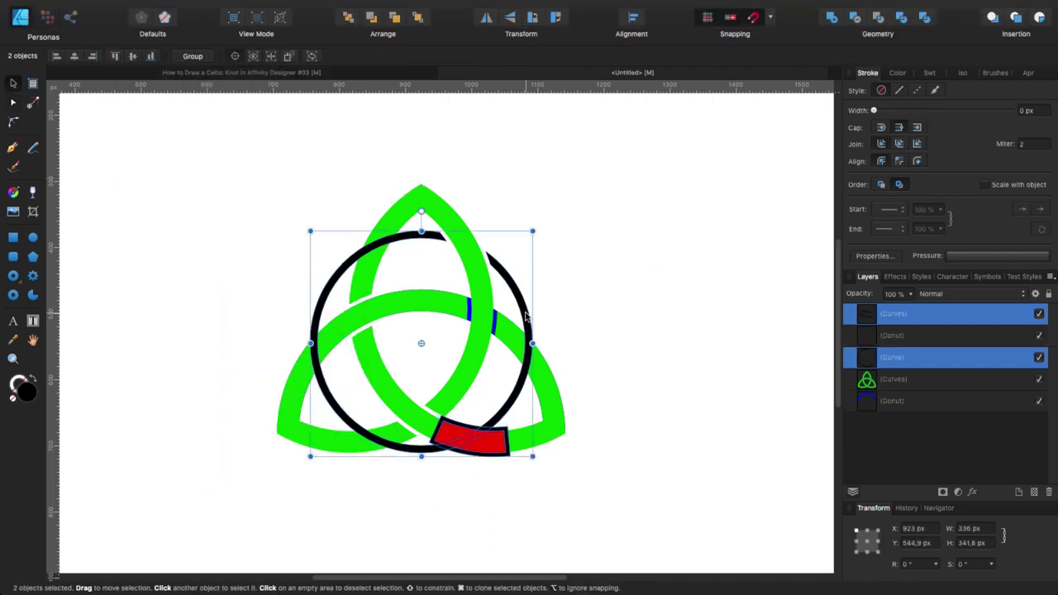
pyautogui.click(855, 16)
pyautogui.click(467, 434)
pyautogui.press('Delete')
# - Bring the blue arch to the front and shorten it over the ring's left crossing, from about 131° to 156°
pyautogui.press('super+shift+bracketright')
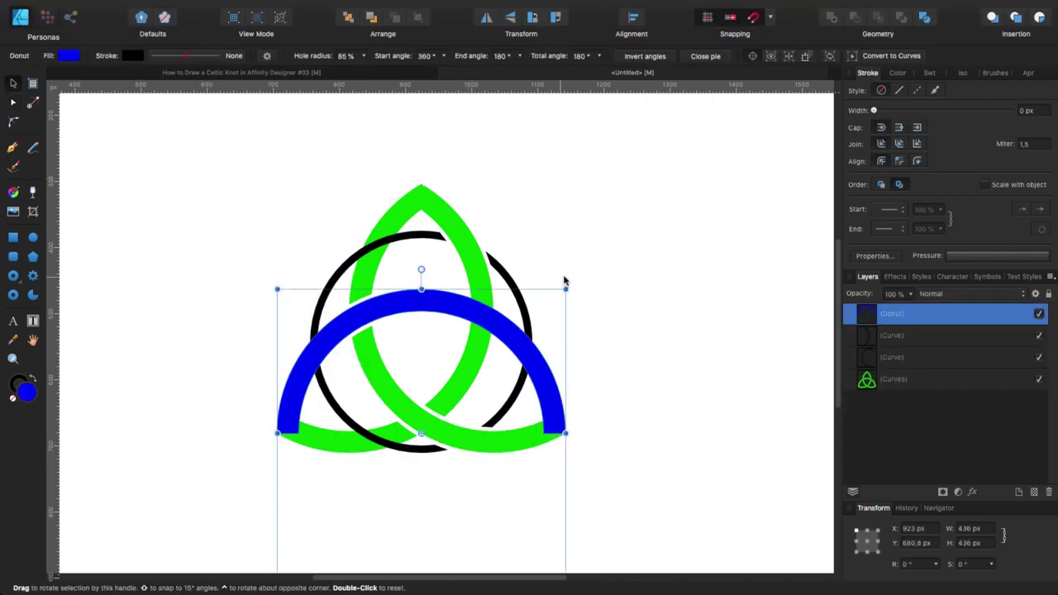
pyautogui.moveTo(565, 283); pyautogui.dragTo(340, 332)
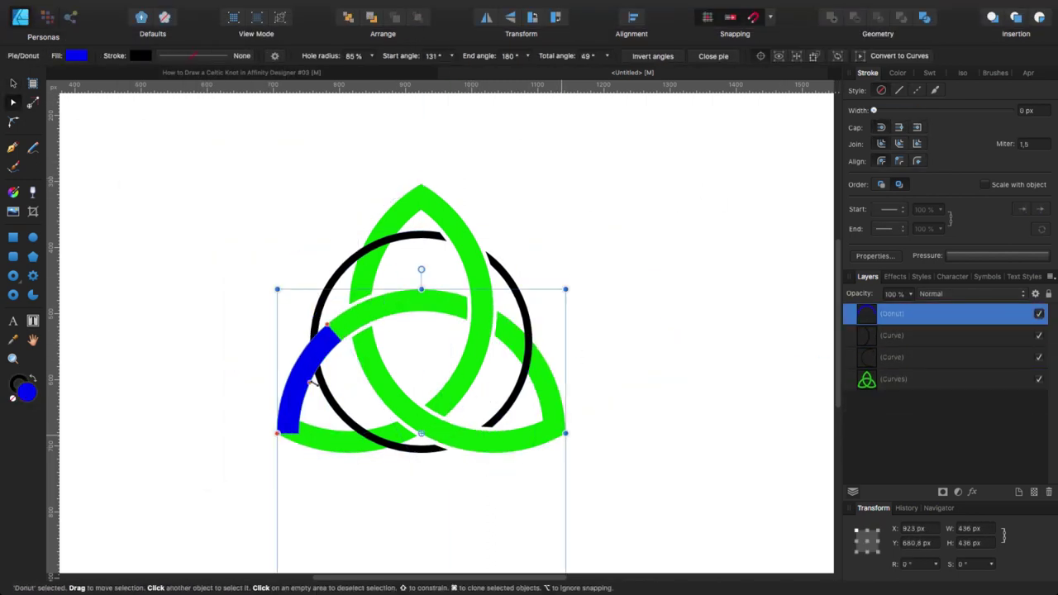
pyautogui.moveTo(285, 430); pyautogui.dragTo(307, 378)
# - Set a 6 px black stroke on the blue segment and expand it into a separate shape
pyautogui.click(141, 55)
pyautogui.write('6')
pyautogui.press('Return')
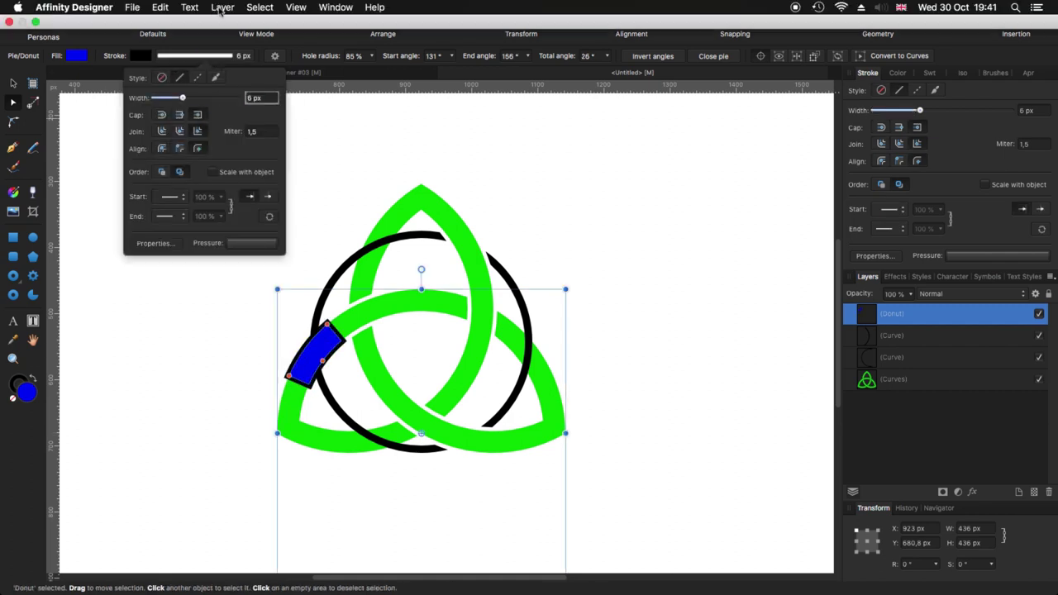
pyautogui.click(225, 3)
pyautogui.click(248, 361)
# - Cut the blue segment's expanded outline out of the ring's left part and delete the segment and leftover piece
pyautogui.keyDown('super'); pyautogui.click(893, 378); pyautogui.keyUp('super')
pyautogui.click(855, 16)
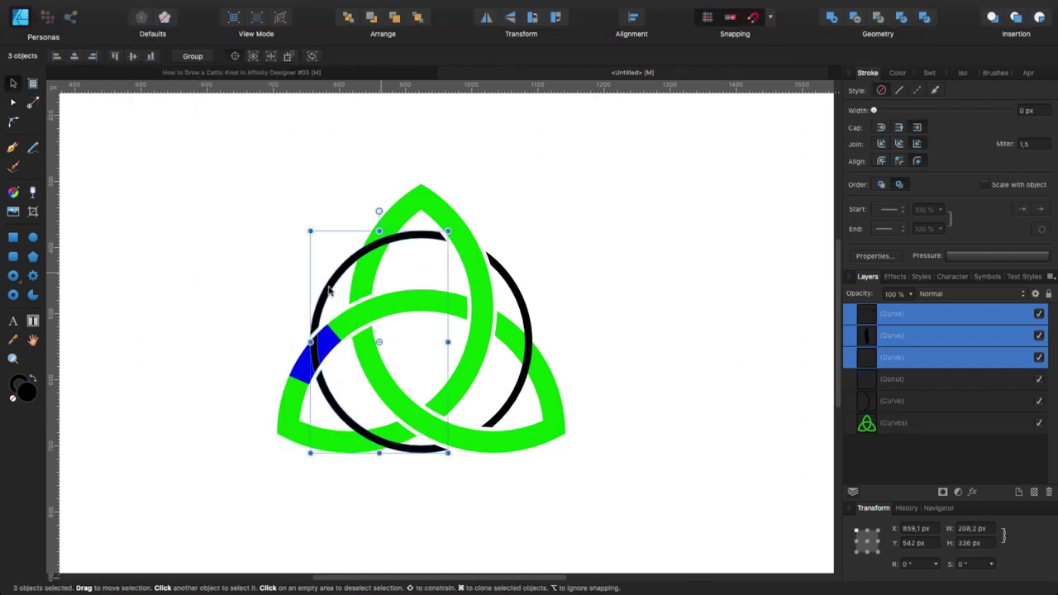
pyautogui.click(215, 347)
pyautogui.click(312, 354)
pyautogui.press('Delete')
# - Merge the three remaining ring pieces into one object with the Add operation
pyautogui.press('super+minus')
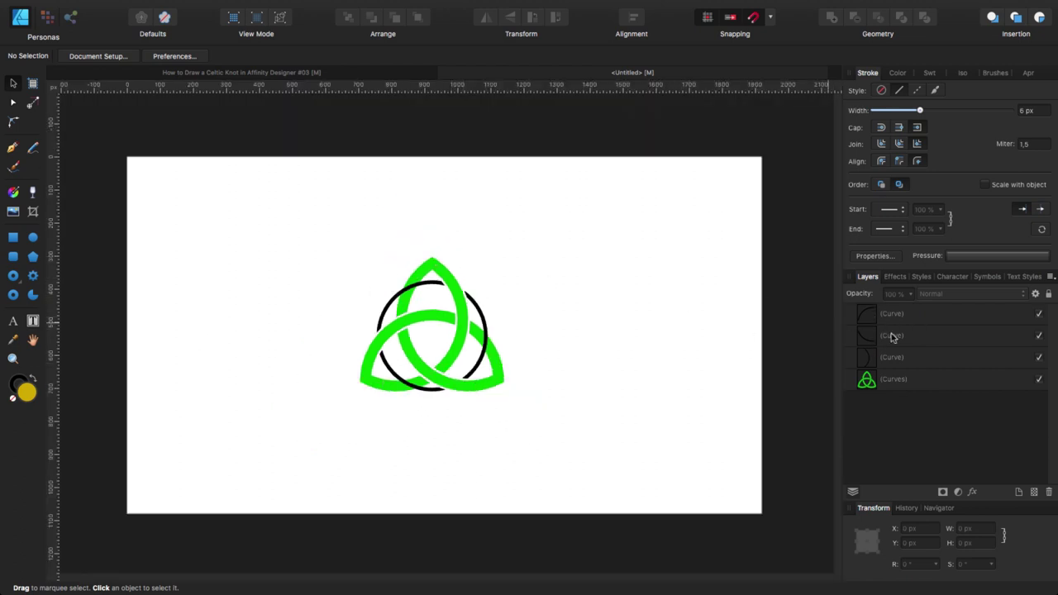
pyautogui.click(869, 315)
pyautogui.keyDown('shift'); pyautogui.click(868, 358); pyautogui.keyUp('shift')
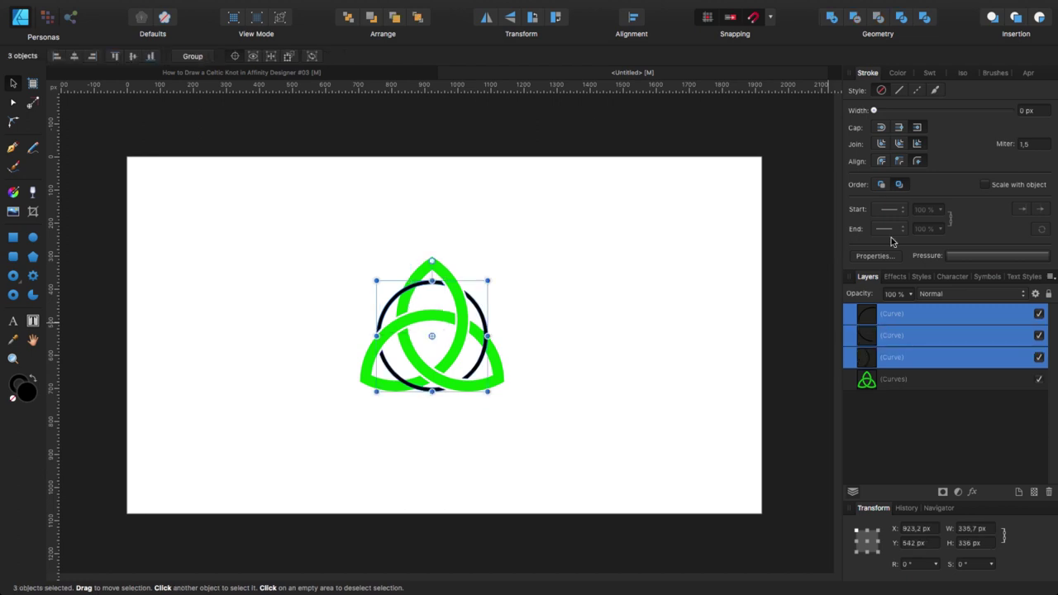
pyautogui.click(834, 17)
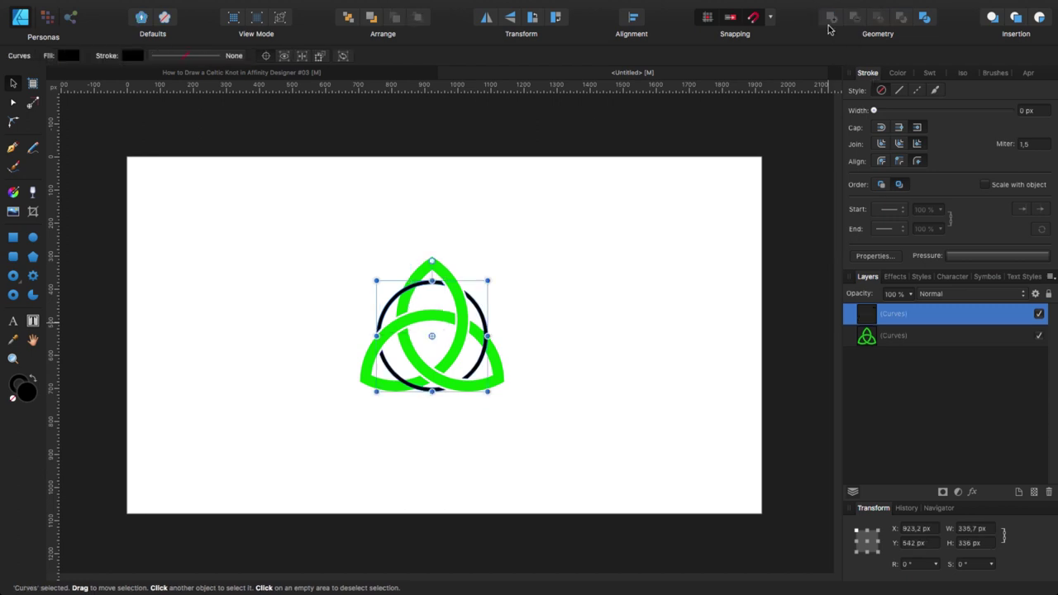
# - Group the ring with the knot and enlarge the group around its centre to about 826 px wide
pyautogui.moveTo(266, 196); pyautogui.dragTo(602, 455)
pyautogui.click(198, 57)
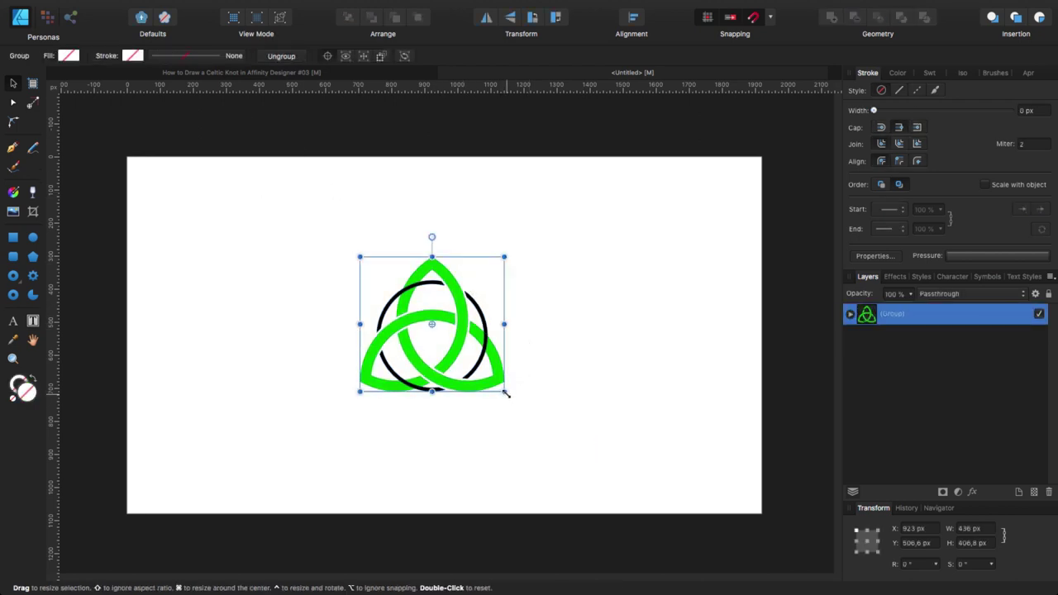
pyautogui.moveTo(510, 399); pyautogui.dragTo(575, 455)
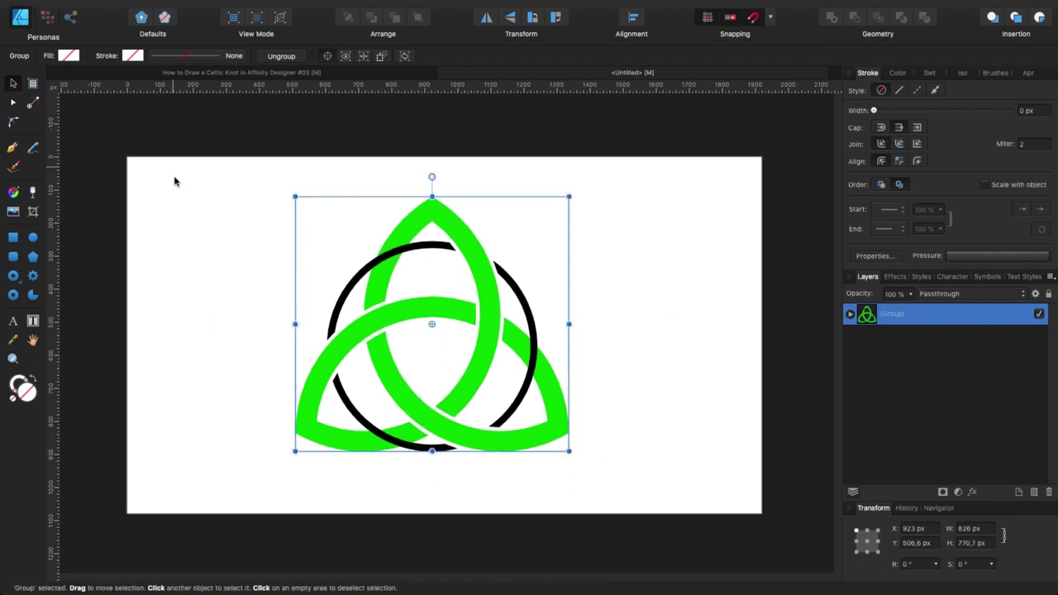
pyautogui.click(214, 171)
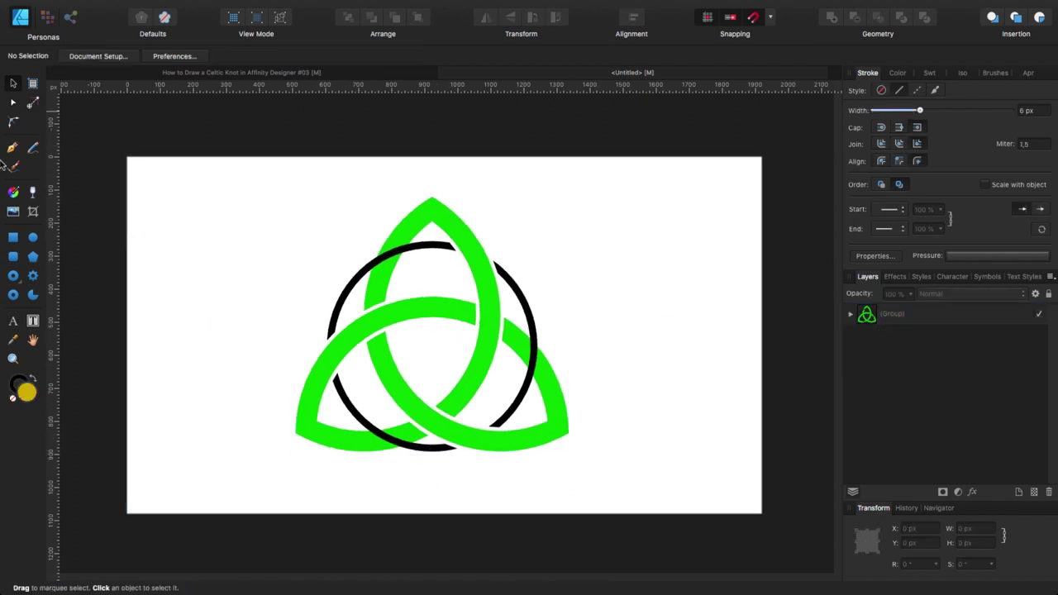
# - Draw a 1920 × 1080 px rectangle covering the whole page and send it behind the knot group
pyautogui.click(13, 237)
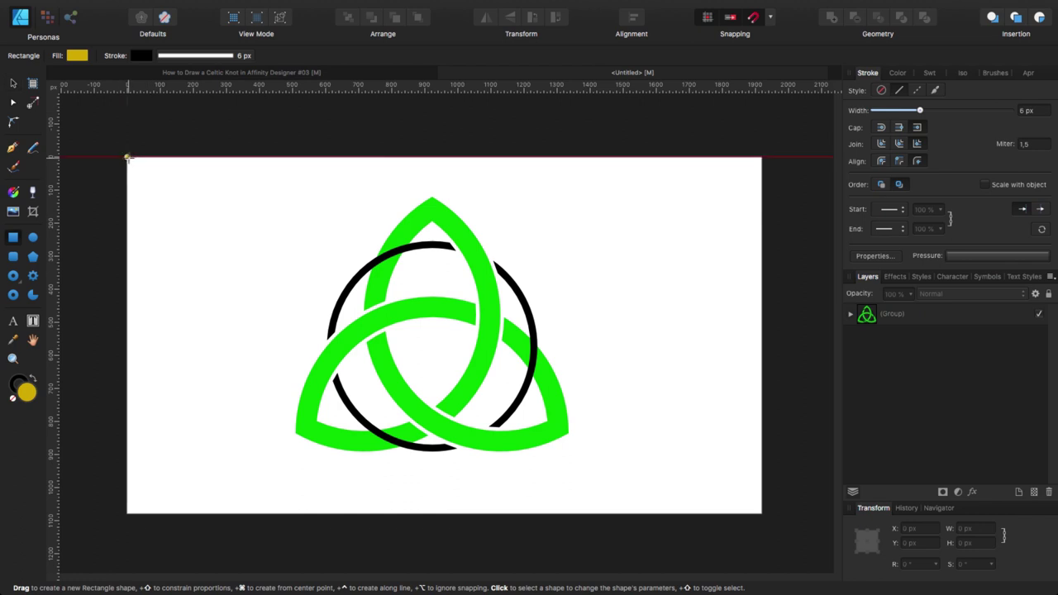
pyautogui.moveTo(127, 157); pyautogui.dragTo(762, 513)
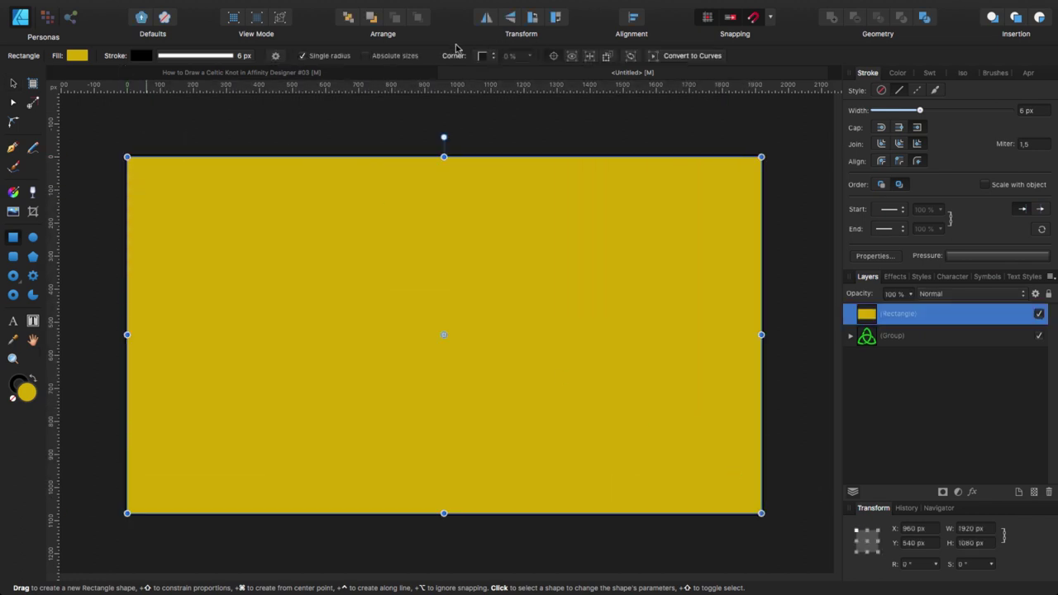
pyautogui.click(349, 18)
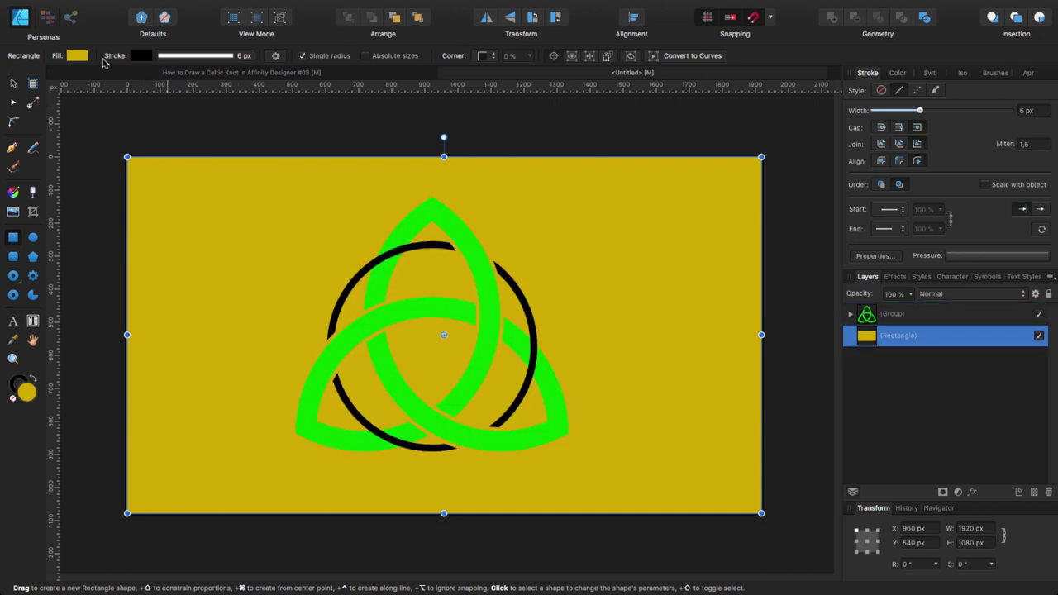
# - Remove the background rectangle's stroke and fill it with the dark swatch COMBO #18A from the Eye Catchy palette
pyautogui.click(195, 55)
pyautogui.click(163, 79)
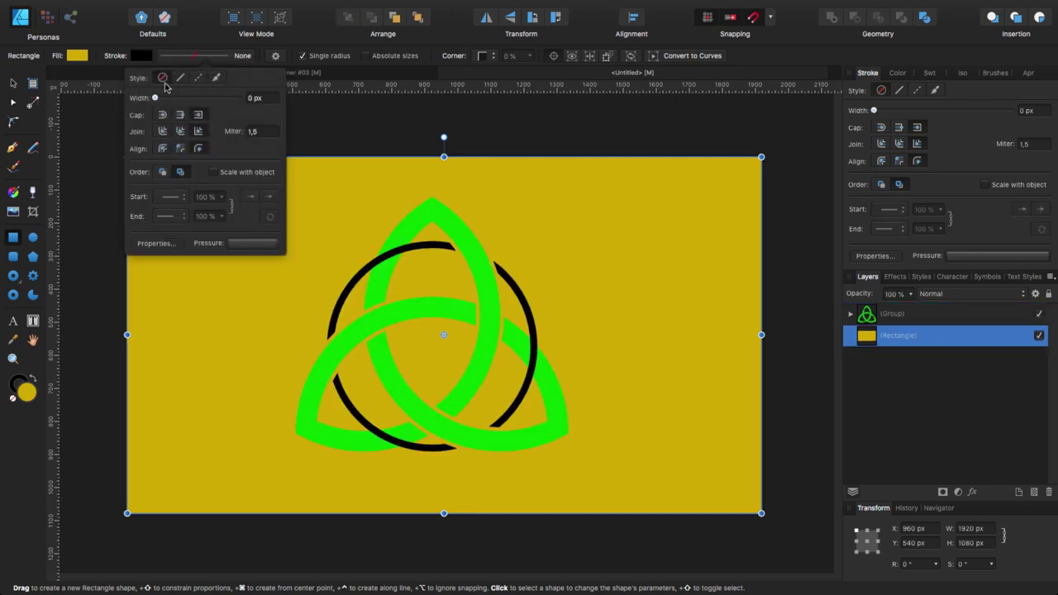
pyautogui.click(76, 57)
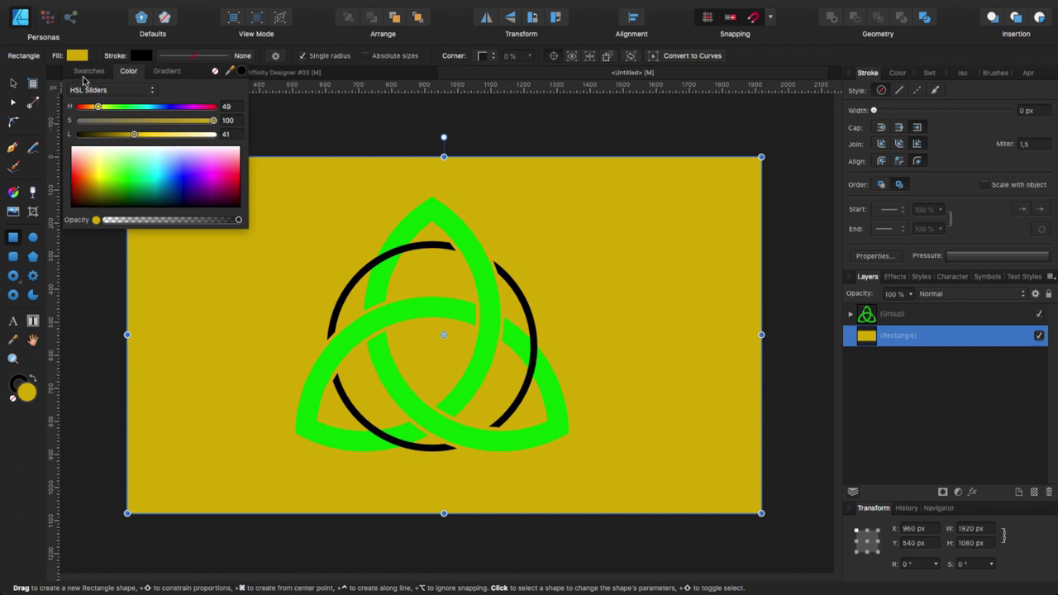
pyautogui.click(86, 72)
pyautogui.moveTo(240, 136); pyautogui.dragTo(241, 157)
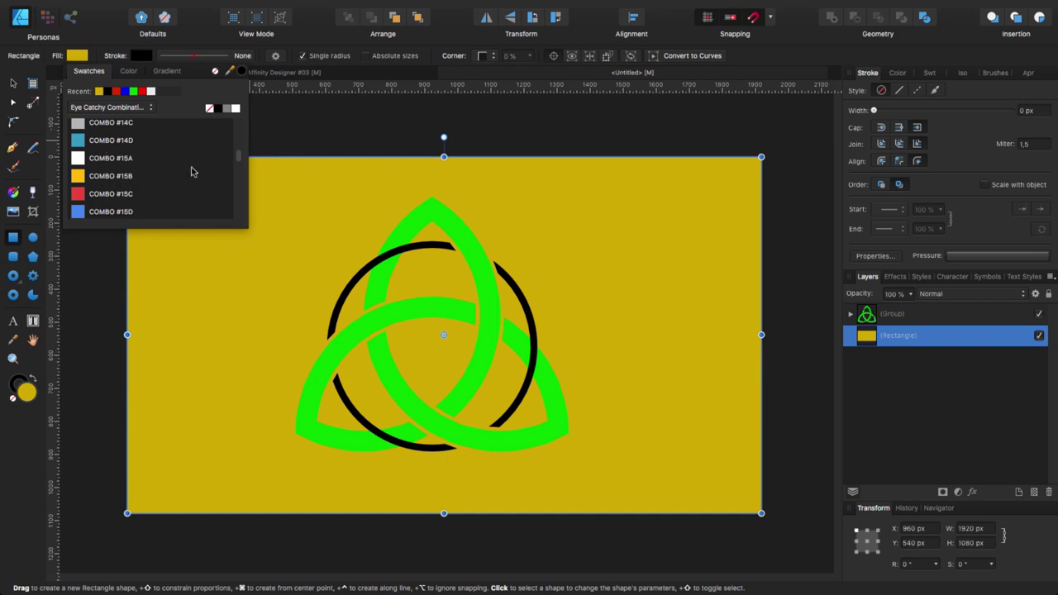
pyautogui.scroll(-5, 239, 160)
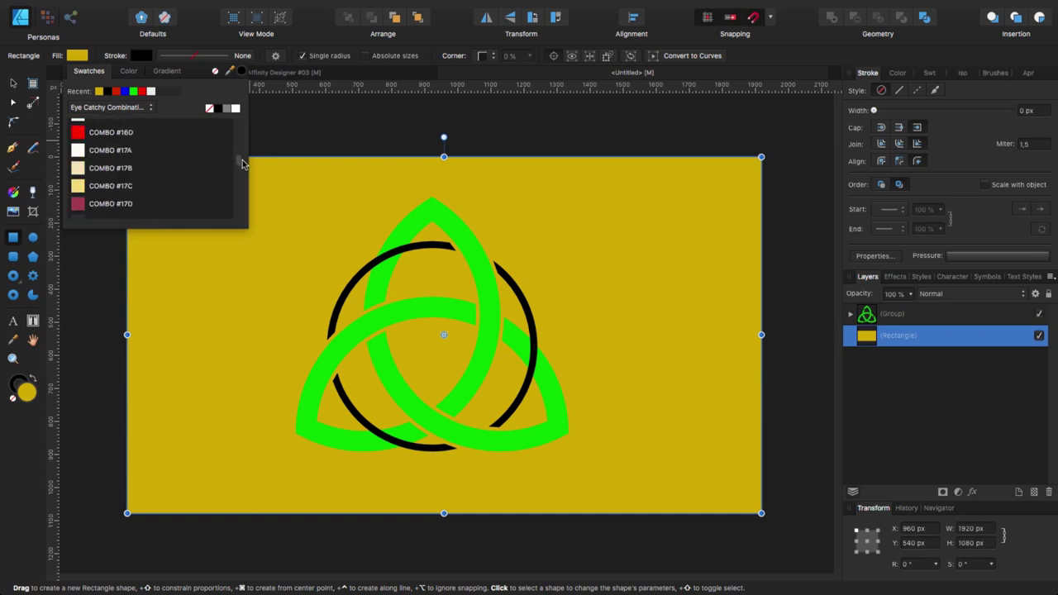
pyautogui.scroll(1, 244, 162)
pyautogui.click(124, 202)
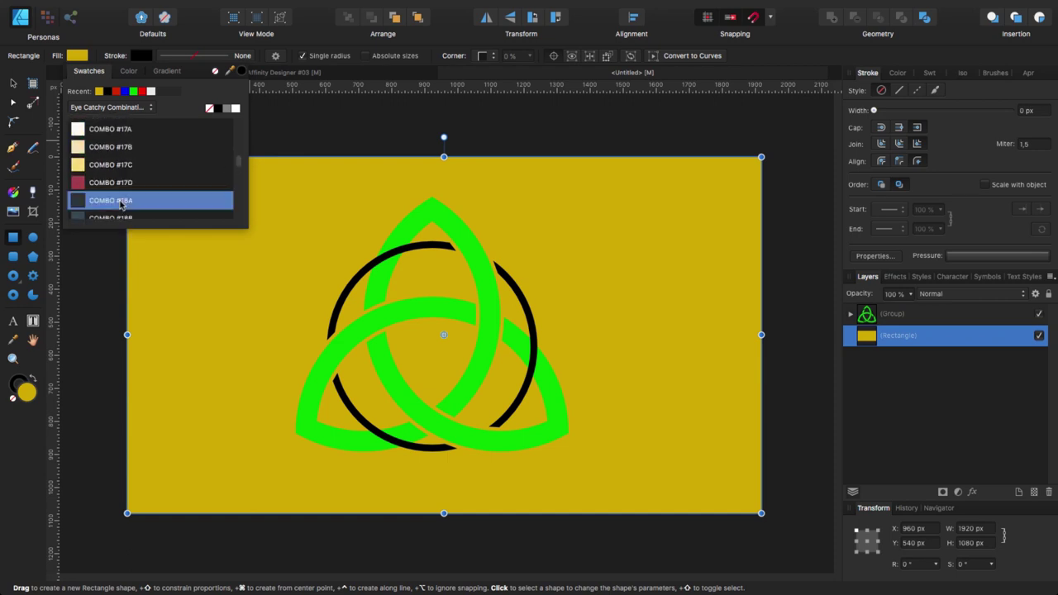
pyautogui.click(337, 126)
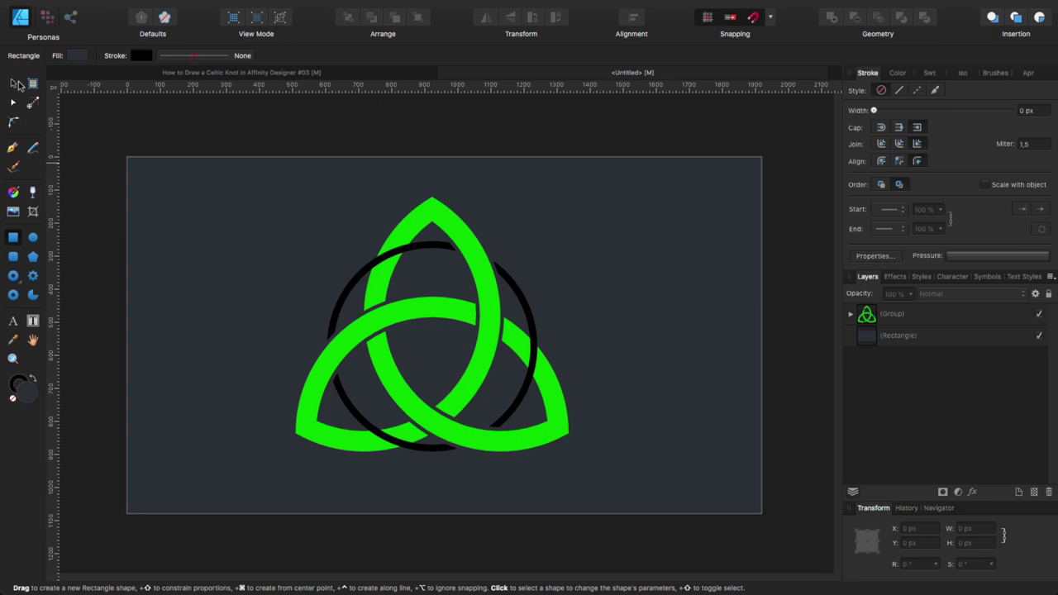
# - Lock the background rectangle
pyautogui.click(15, 83)
pyautogui.click(172, 209)
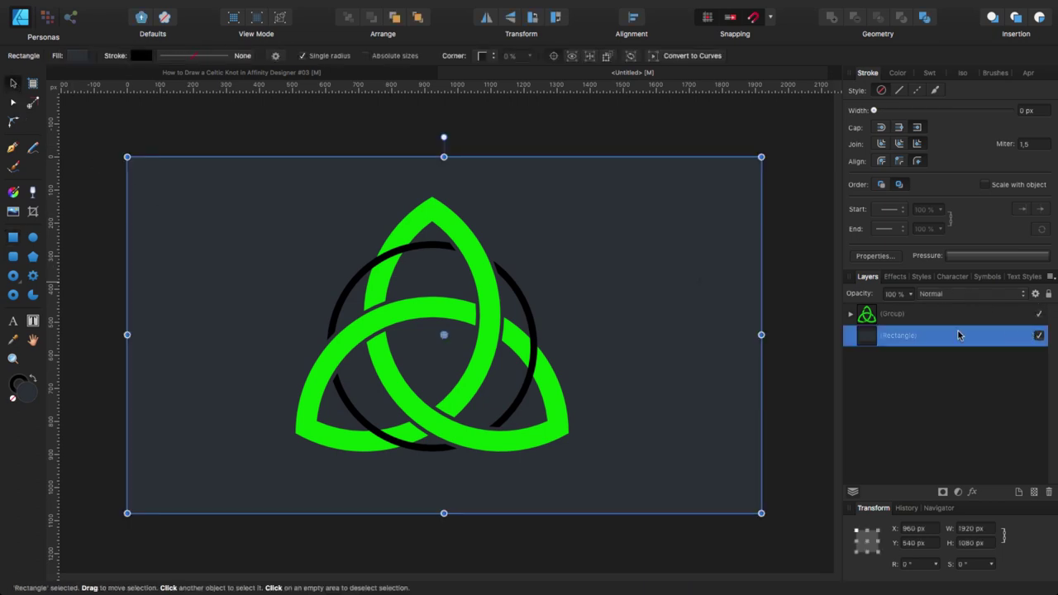
pyautogui.click(1048, 295)
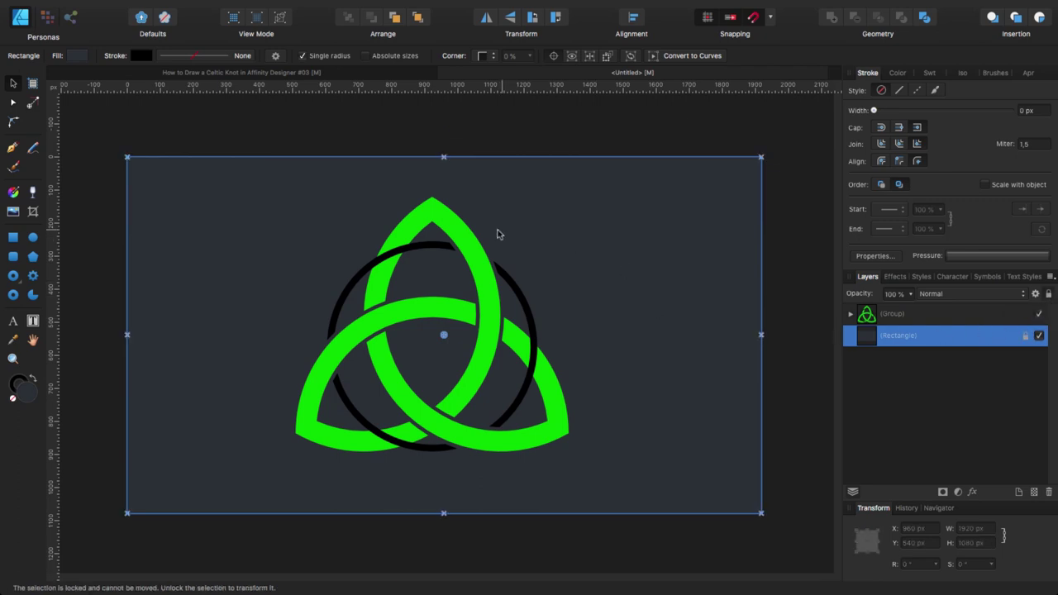
# - Ungroup the knot and ring into two separate objects
pyautogui.click(486, 277)
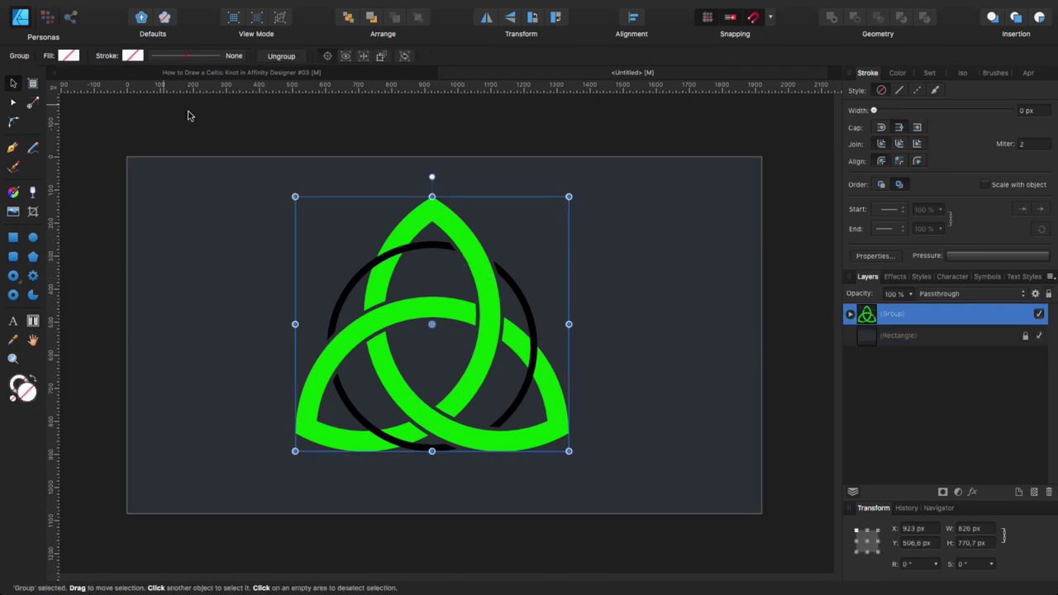
pyautogui.click(284, 56)
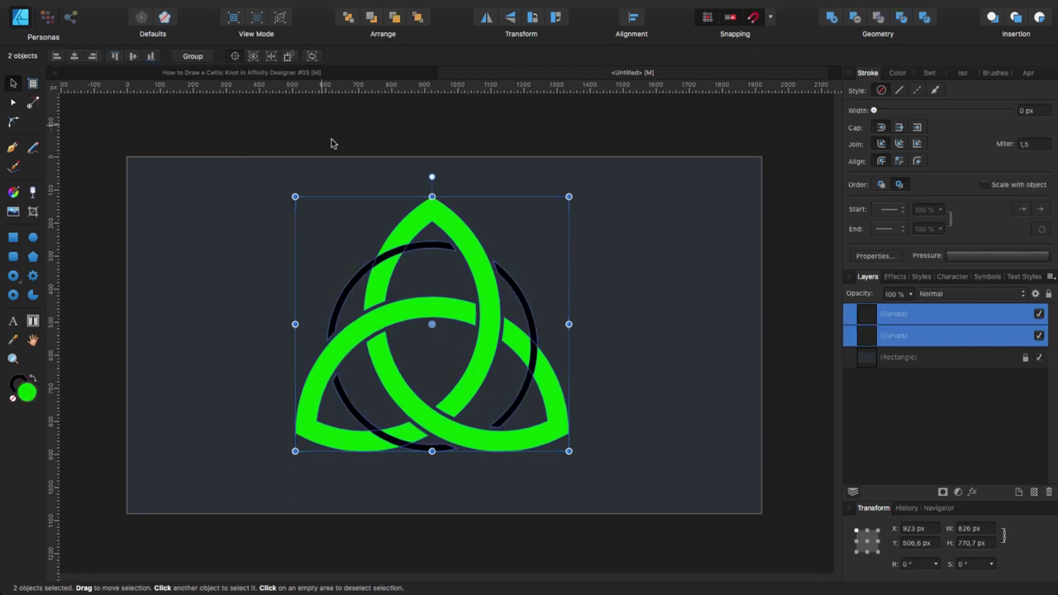
# - Fill the triquetra knot with the dark teal swatch COMBO #1B from the Eye Catchy palette
pyautogui.click(524, 198)
pyautogui.click(465, 241)
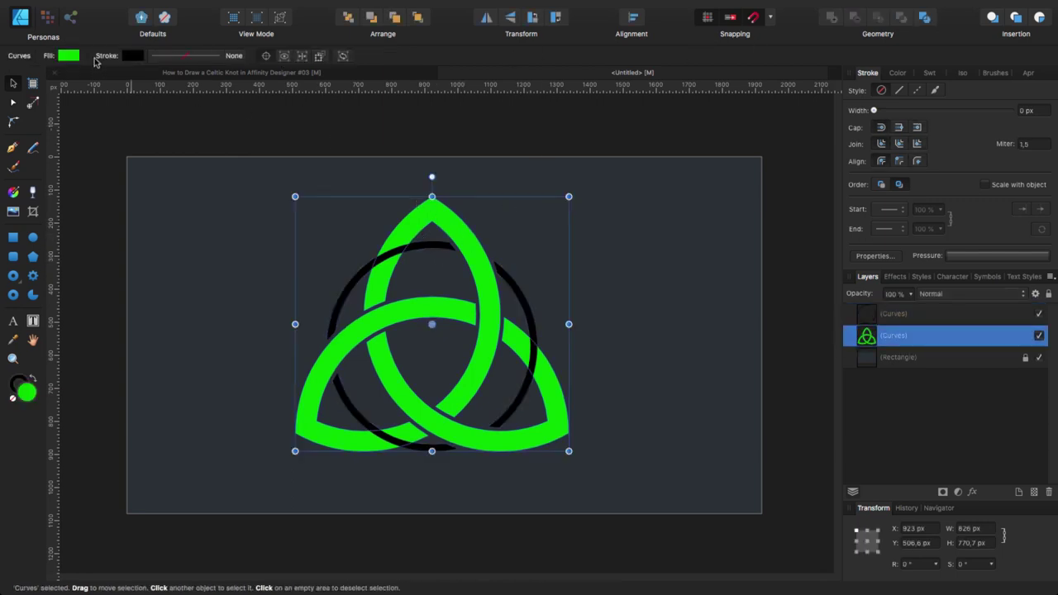
pyautogui.click(72, 57)
pyautogui.click(77, 73)
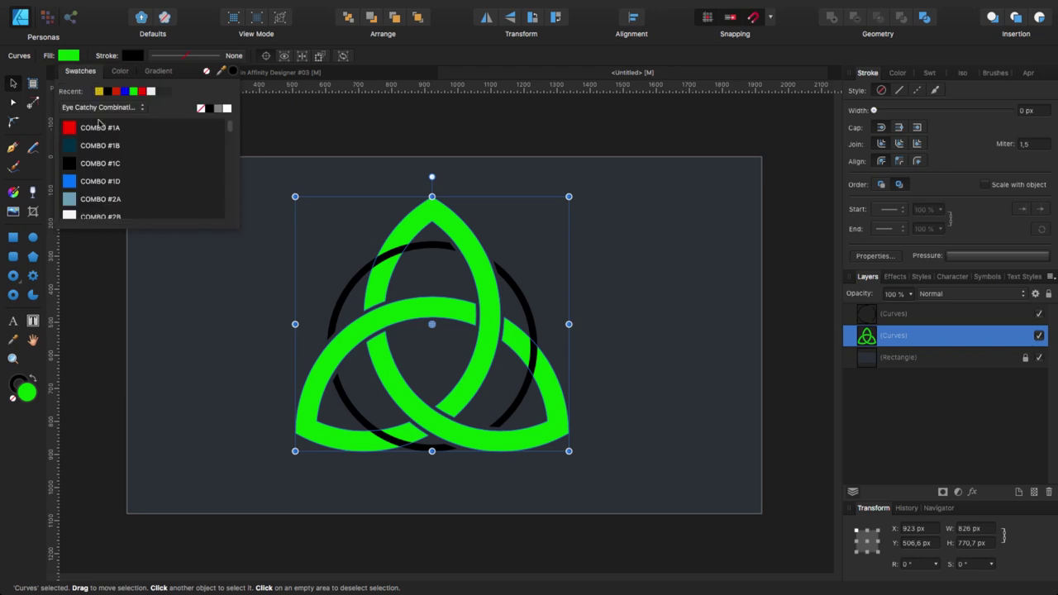
pyautogui.click(95, 146)
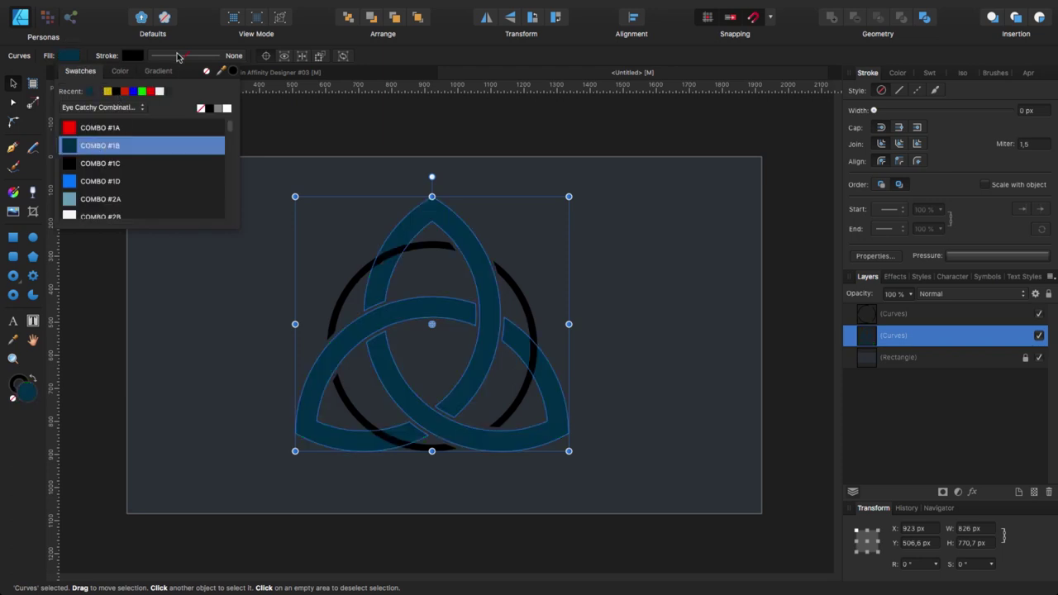
# - Give the triquetra knot a 2 px white stroke
pyautogui.click(132, 55)
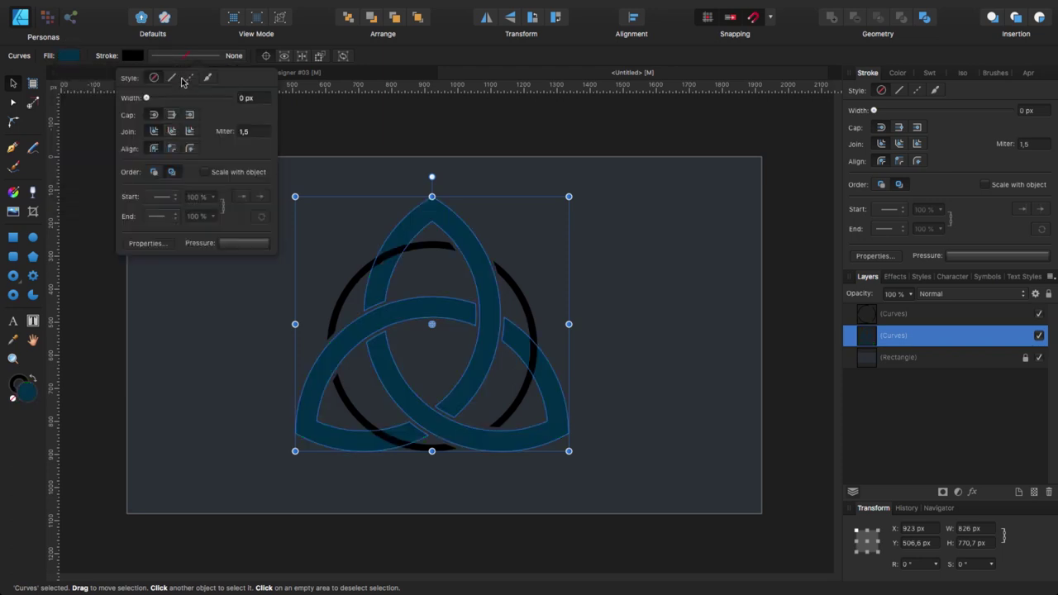
pyautogui.click(248, 98)
pyautogui.write('2')
pyautogui.click(141, 58)
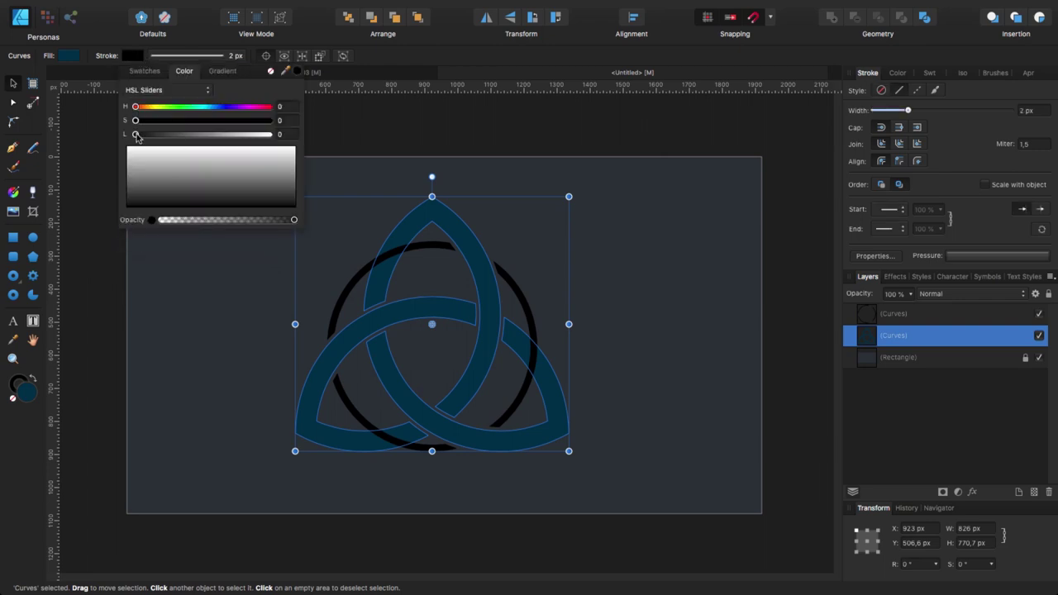
pyautogui.moveTo(136, 134); pyautogui.dragTo(269, 134)
pyautogui.click(229, 415)
pyautogui.click(229, 415)
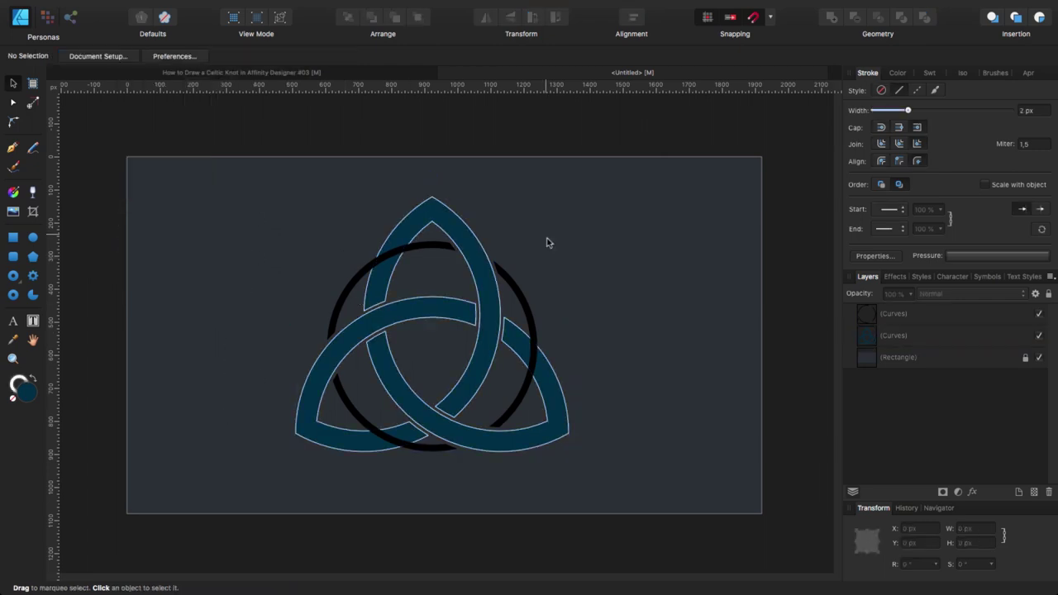
# - Add a 4 px stroke to the circular ring and colour it black
pyautogui.click(528, 304)
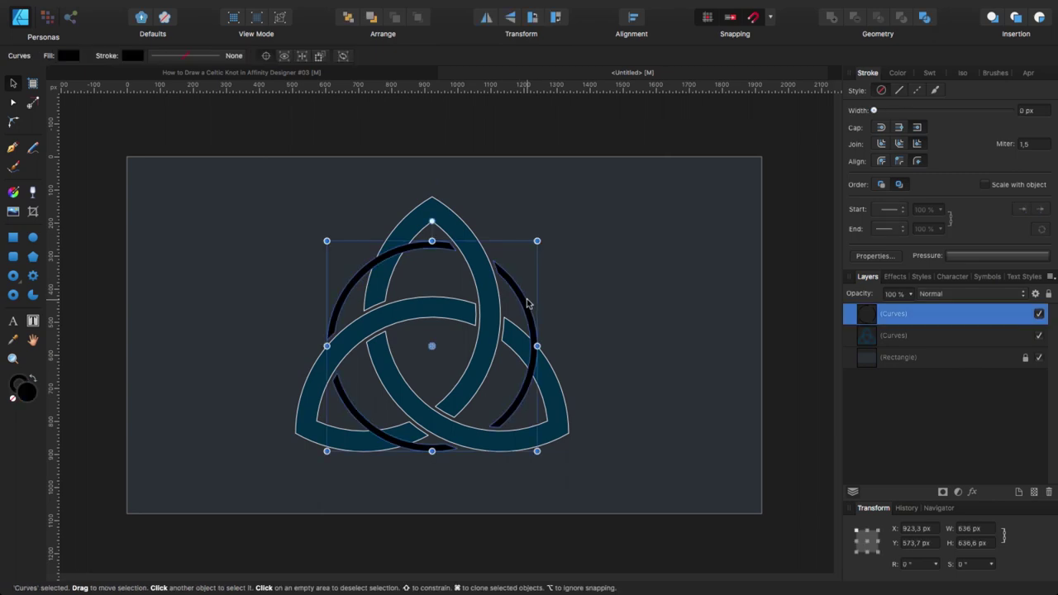
pyautogui.click(180, 57)
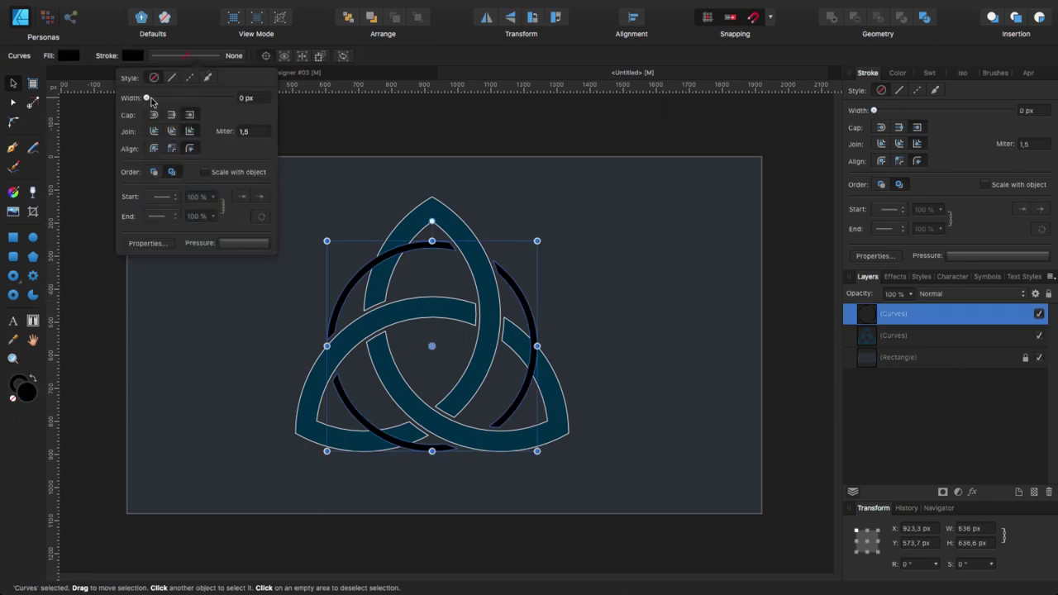
pyautogui.moveTo(153, 97); pyautogui.dragTo(168, 97)
pyautogui.click(132, 55)
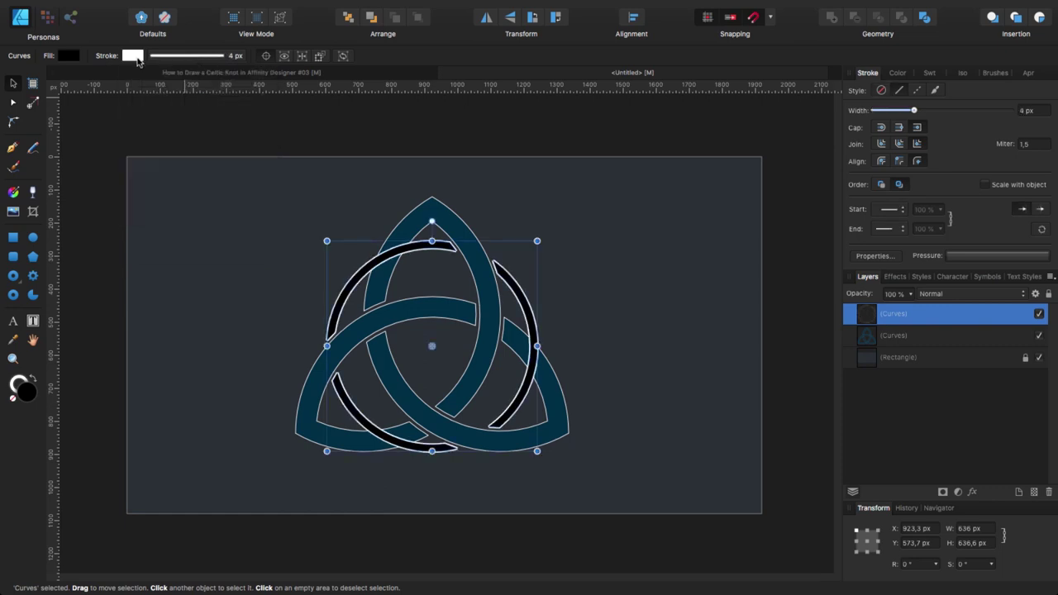
pyautogui.click(217, 205)
pyautogui.click(174, 361)
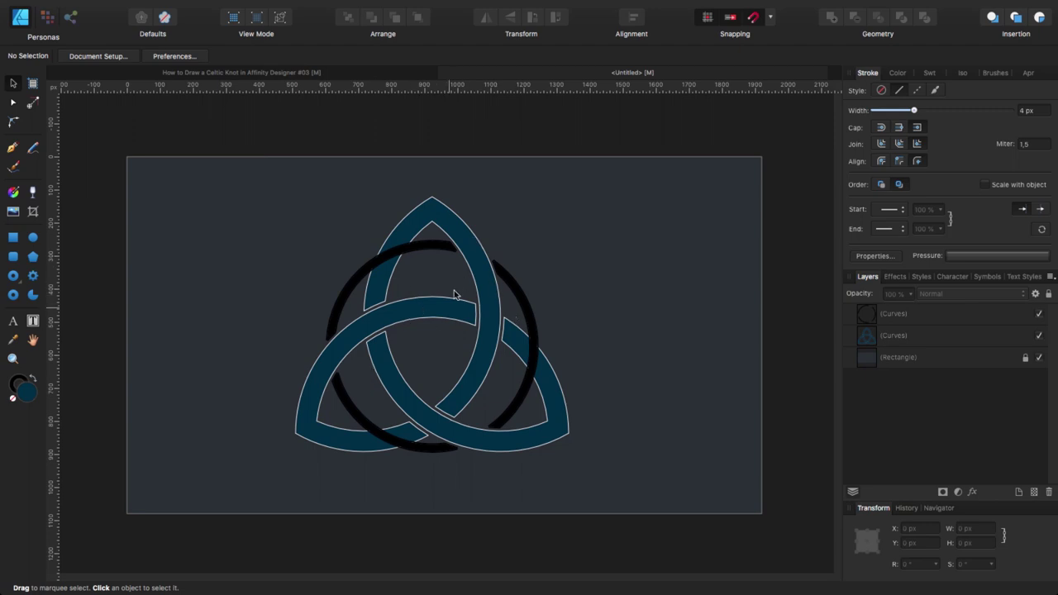
# - Set the ring's stroke to a butt cap and compare the centre, inside and outside alignments, keeping the outside alignment
pyautogui.click(348, 293)
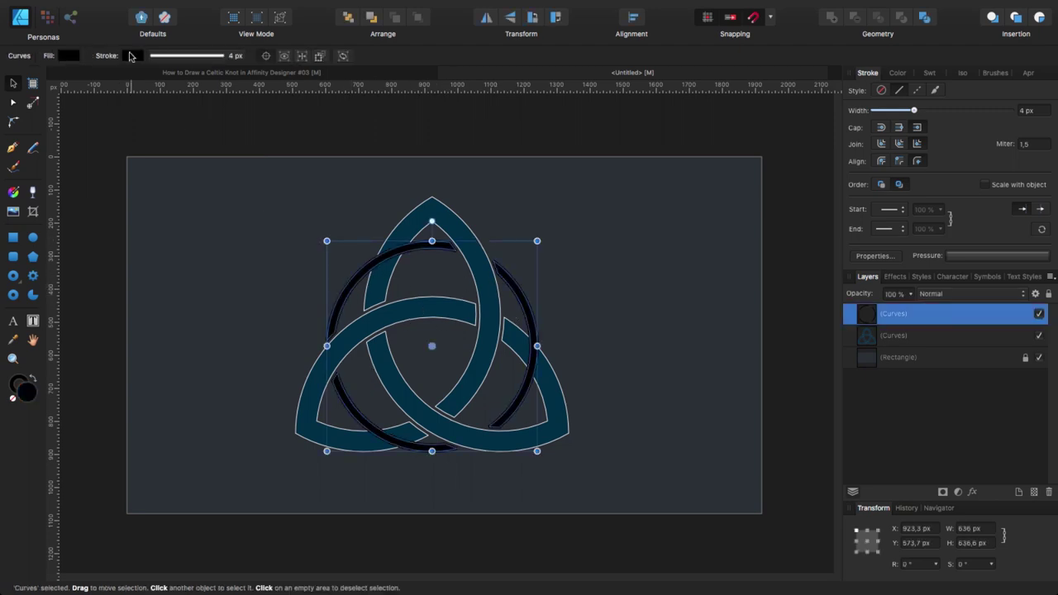
pyautogui.click(171, 56)
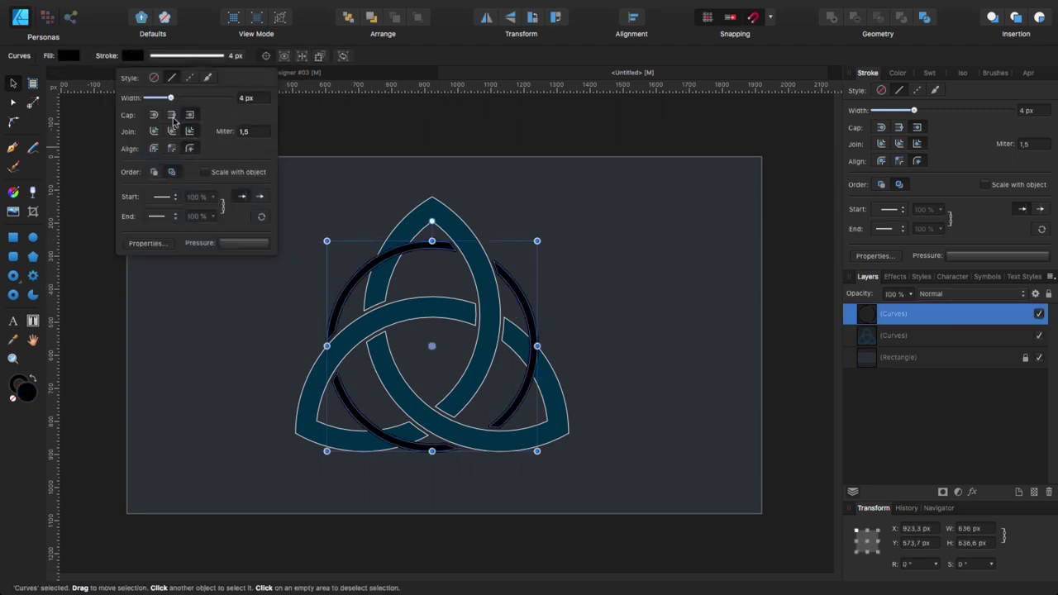
pyautogui.click(189, 115)
pyautogui.click(155, 149)
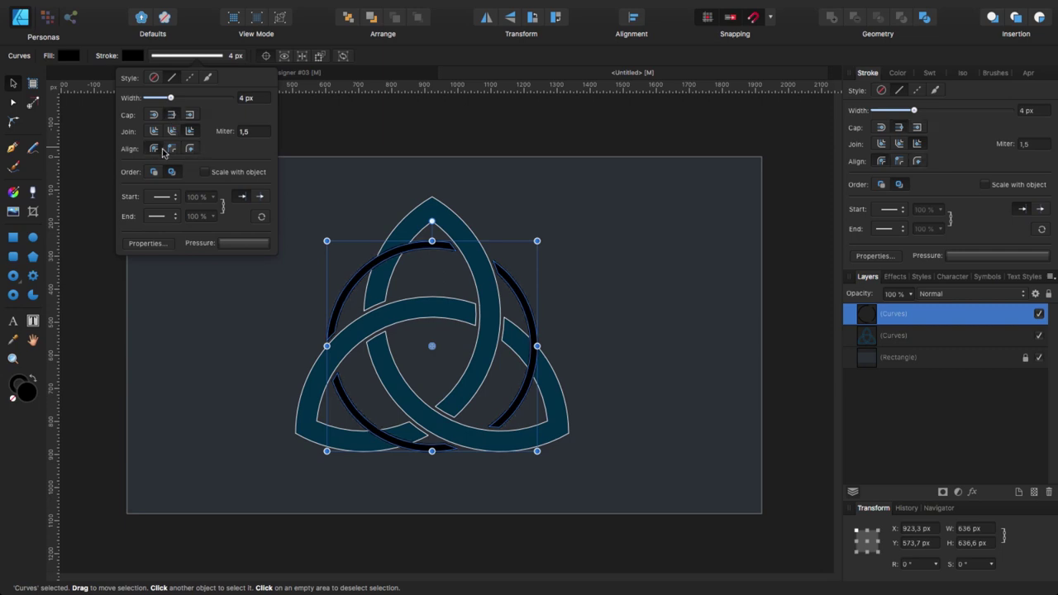
pyautogui.click(172, 151)
pyautogui.click(189, 149)
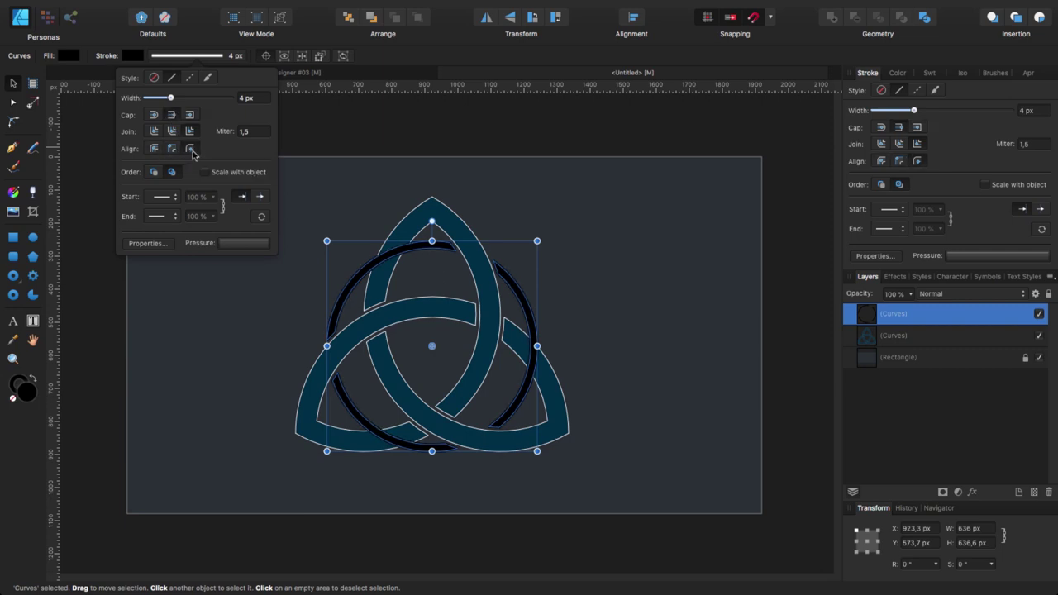
pyautogui.hotkey('ctrl', 'd')
pyautogui.scroll(3, 409, 304)
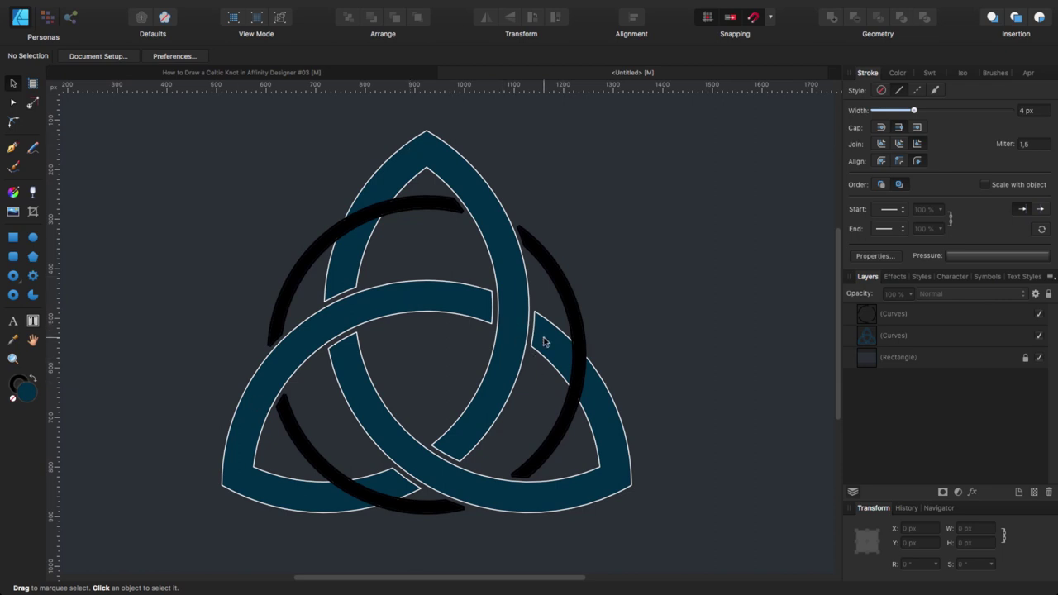
pyautogui.scroll(-2, 544, 341)
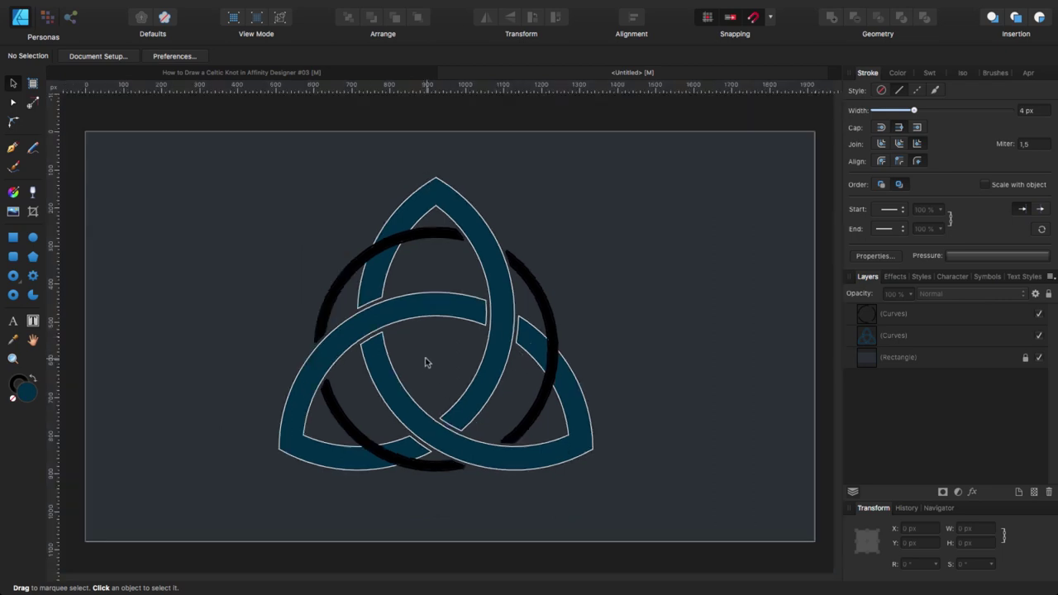